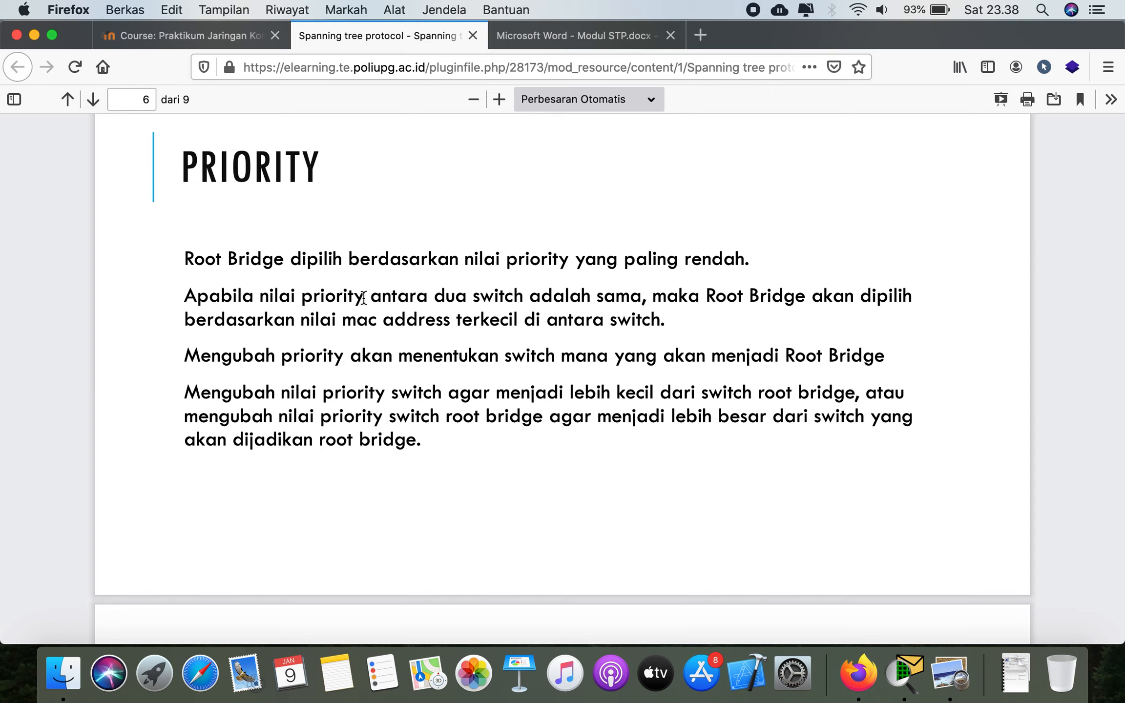
Step: Read the slides on root bridge priority and changing a switch's priority, highlighting the spanning-tree priority, root primary and show spanning-tree commands
left_click_drag(363, 296, 303, 298)
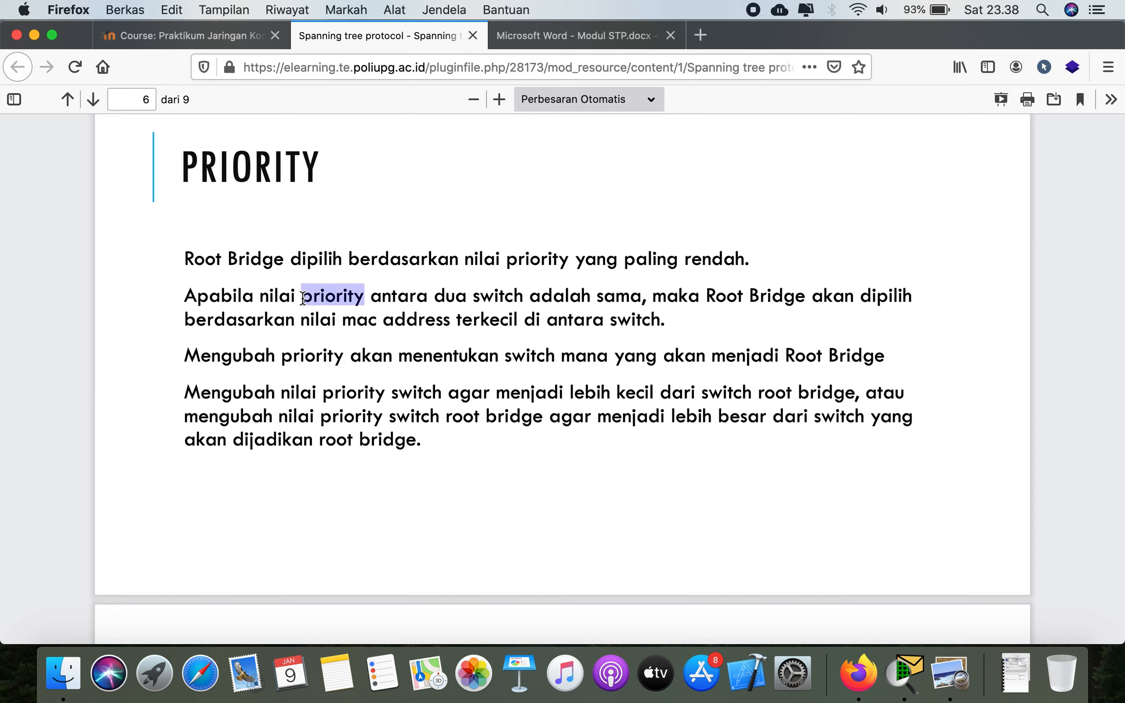
scroll(334, 406, "down", 10)
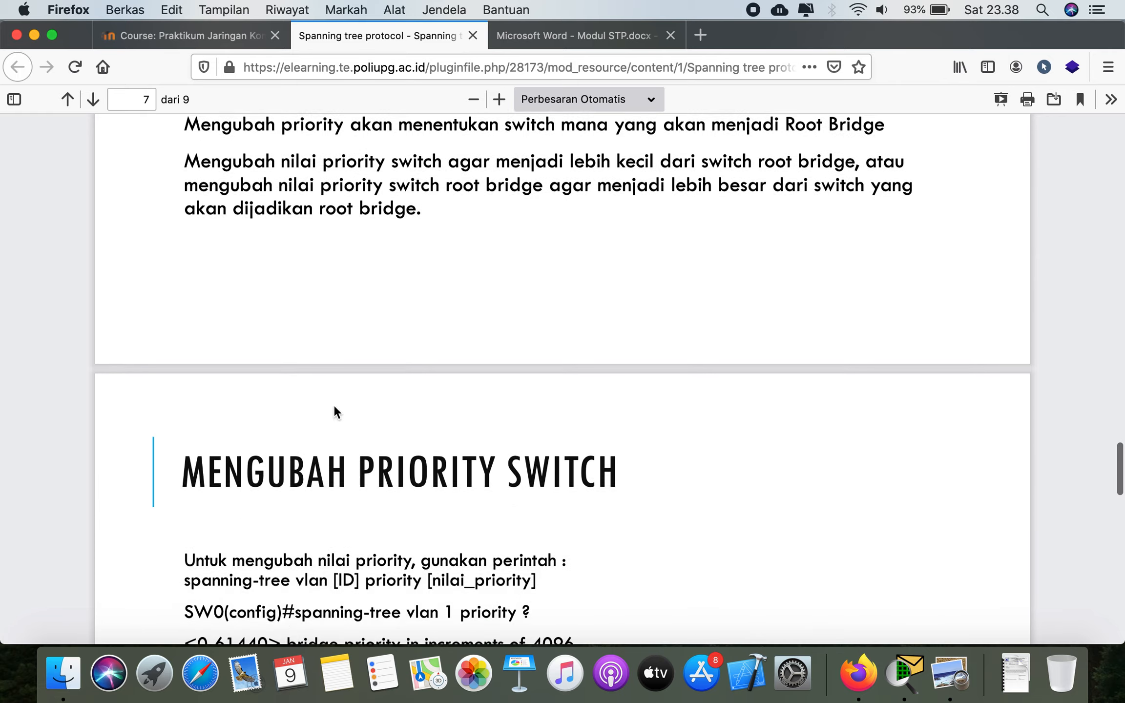
scroll(334, 409, "down", 3)
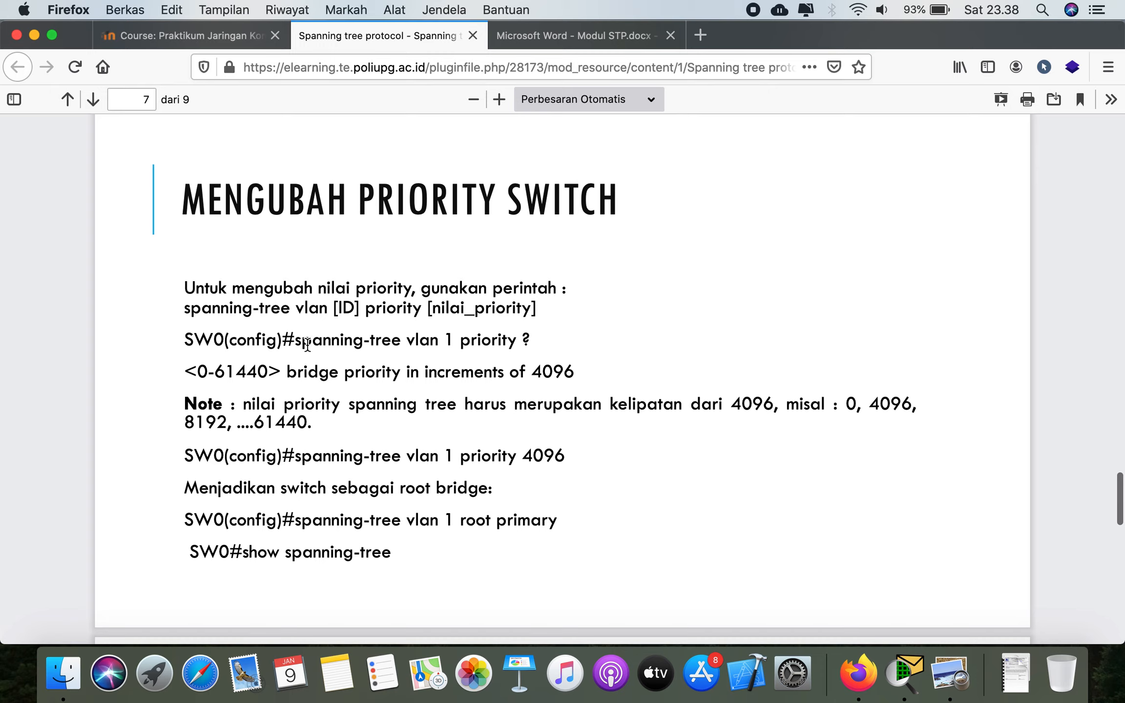
left_click_drag(301, 342, 507, 345)
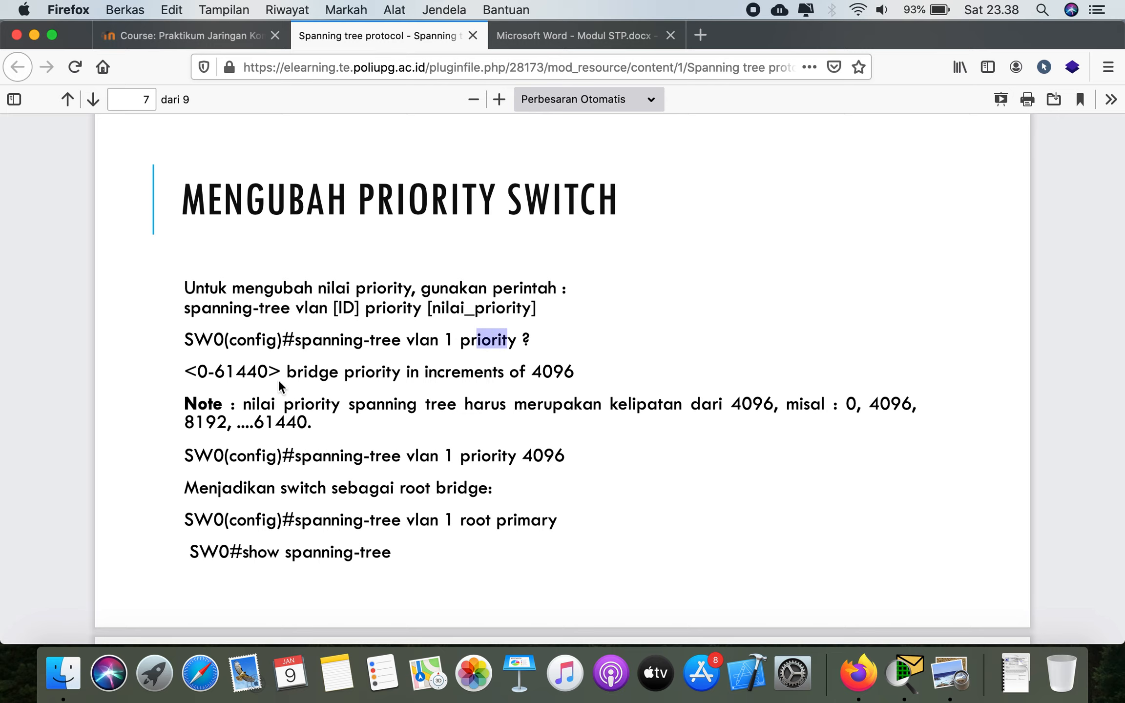
left_click(210, 374)
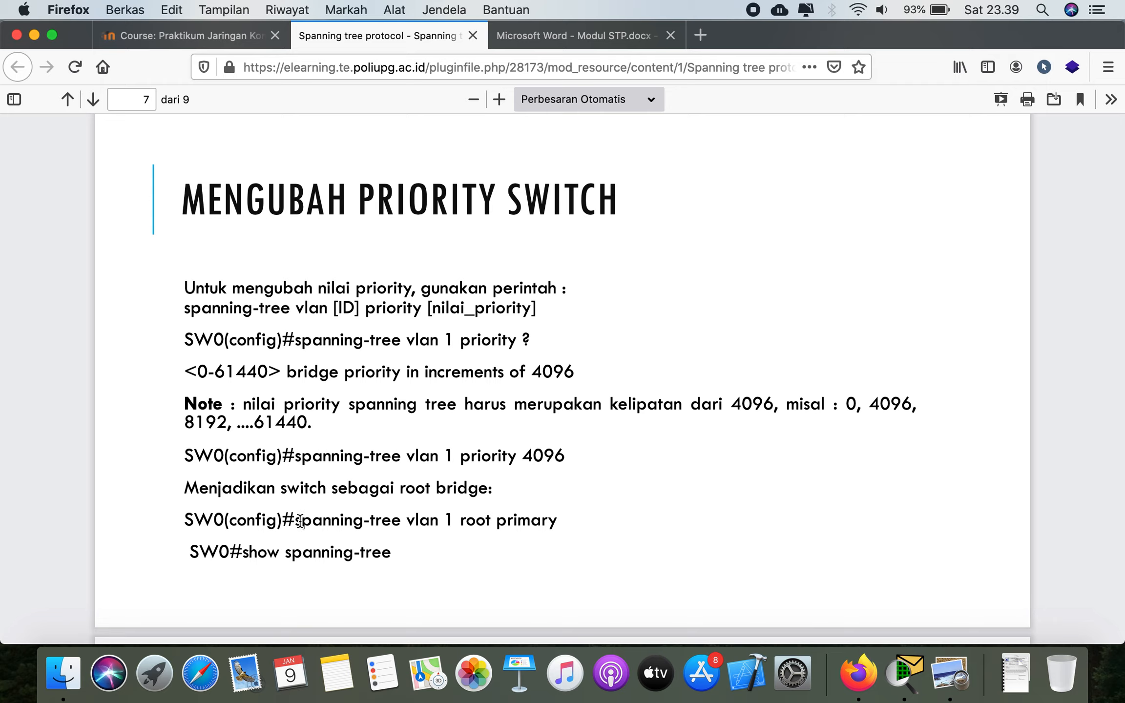
left_click_drag(296, 522, 555, 521)
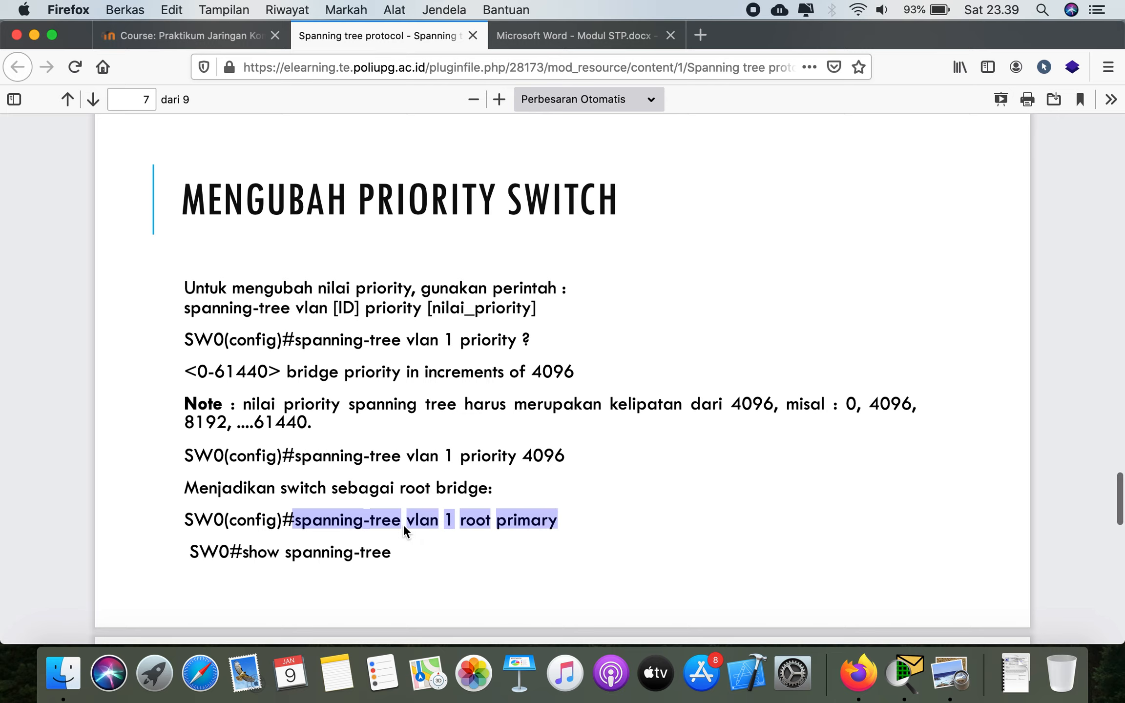
scroll(403, 528, "down", 6)
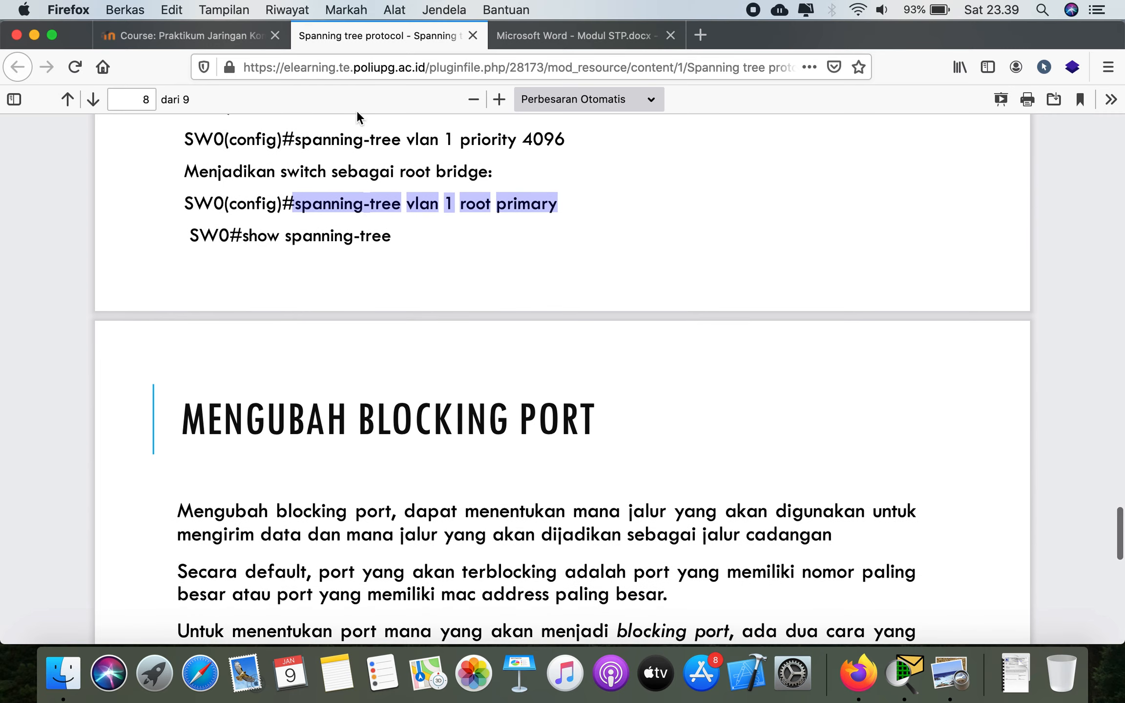
left_click_drag(248, 236, 383, 239)
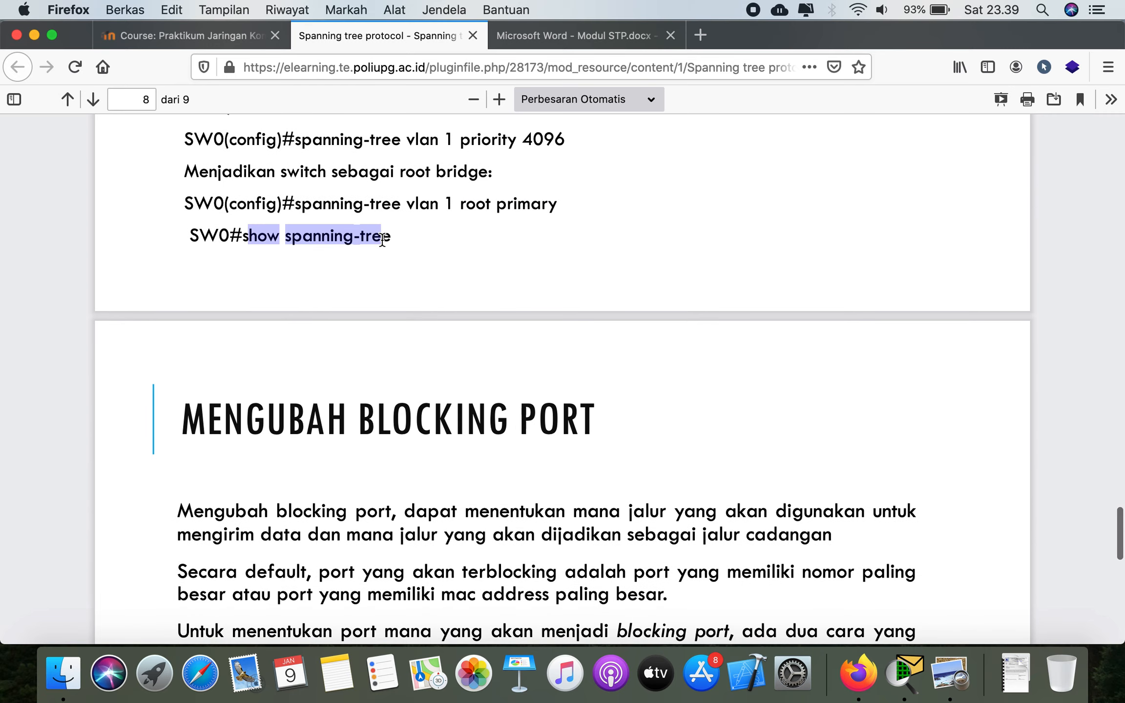
Step: Read the slides on changing the blocking port and host port optimization, highlighting the interface, speed 10 and spanning-tree portfast commands
scroll(398, 520, "down", 3)
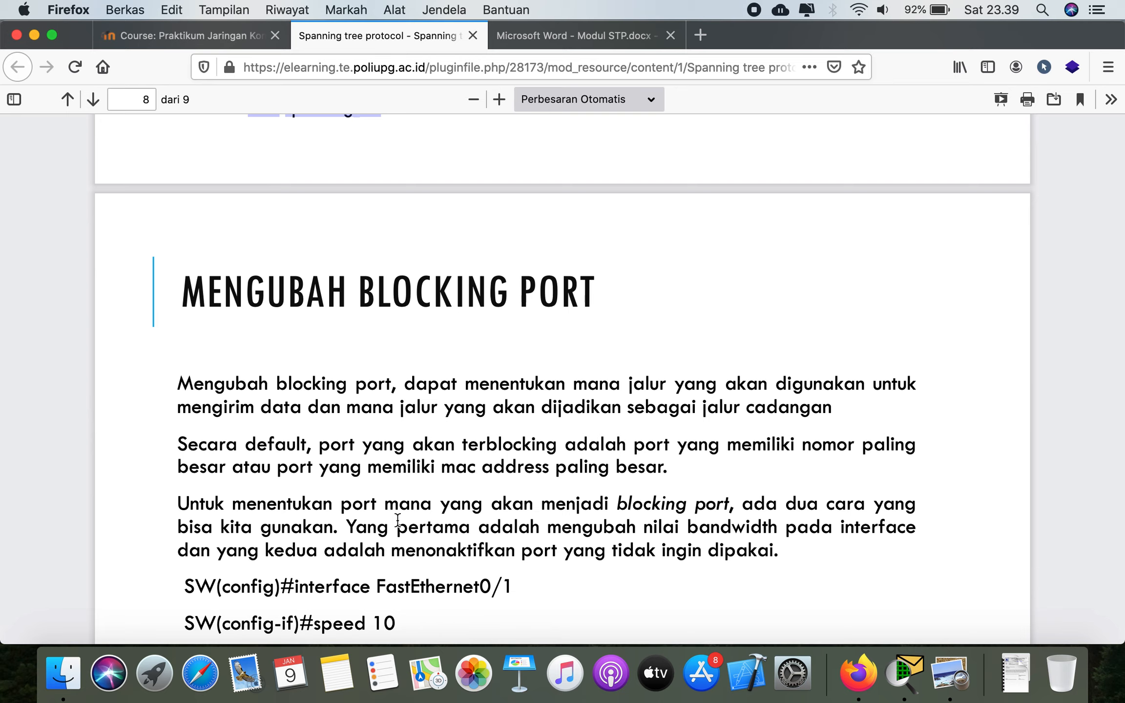
scroll(397, 520, "down", 4)
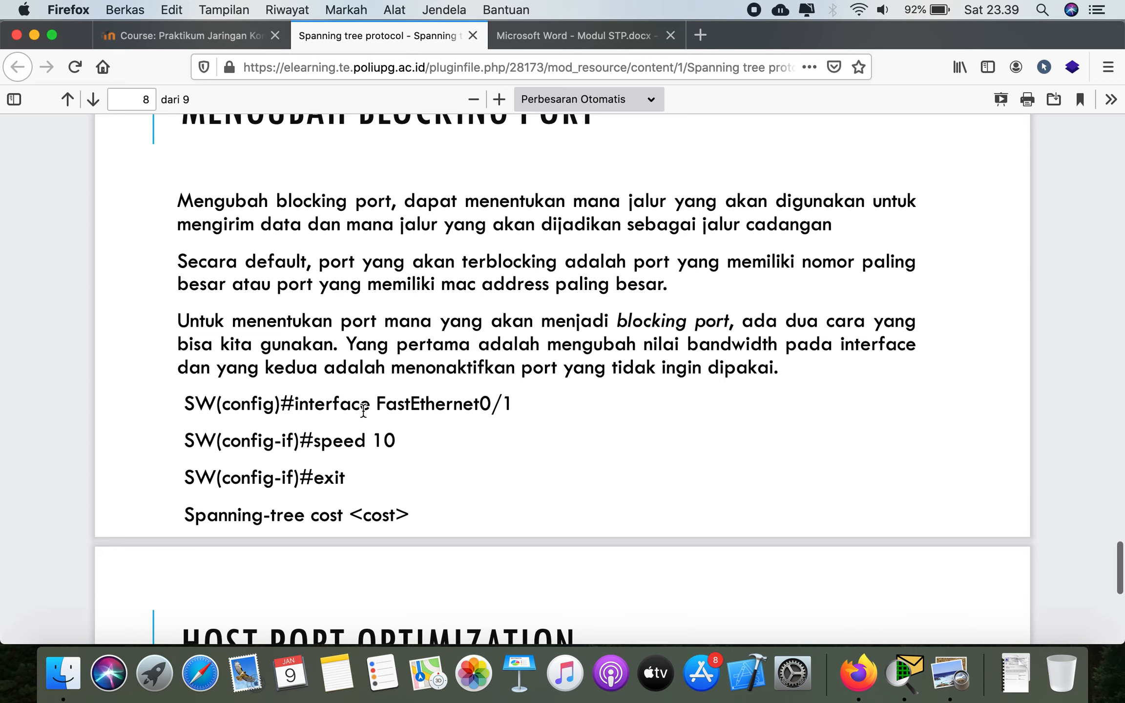
left_click_drag(360, 406, 508, 405)
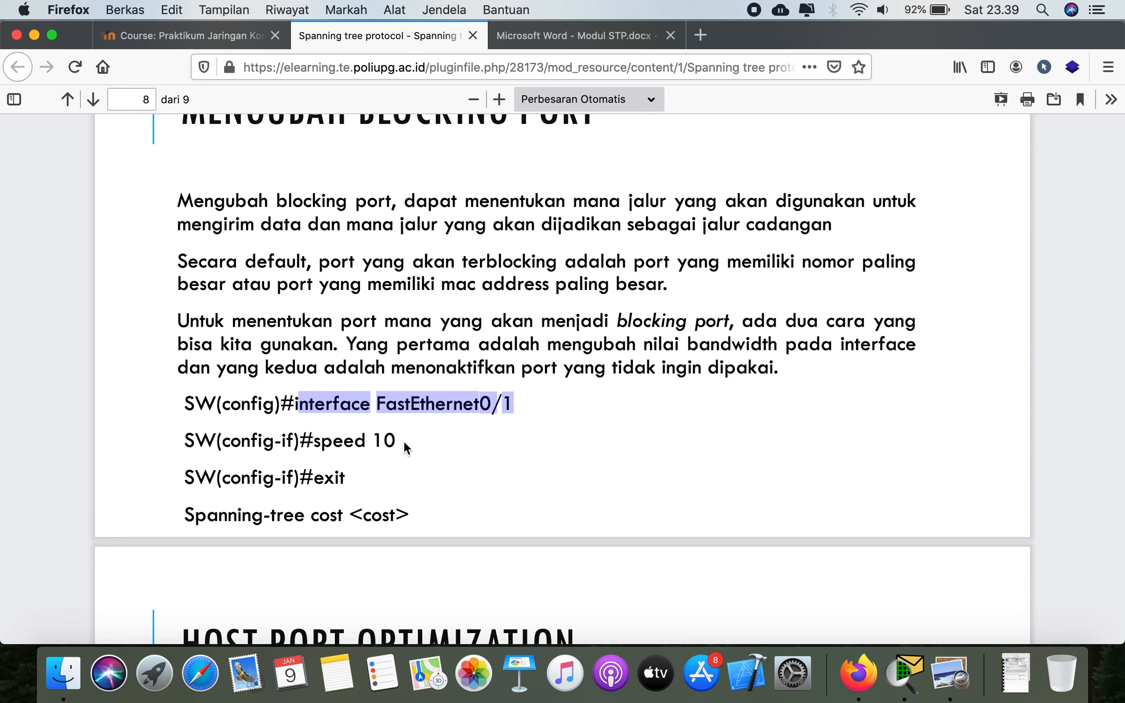
mouse_move(398, 442)
left_mouse_down()
mouse_move(360, 440)
mouse_move(394, 443)
left_mouse_up()
left_click(360, 441)
scroll(394, 443, "down", 5)
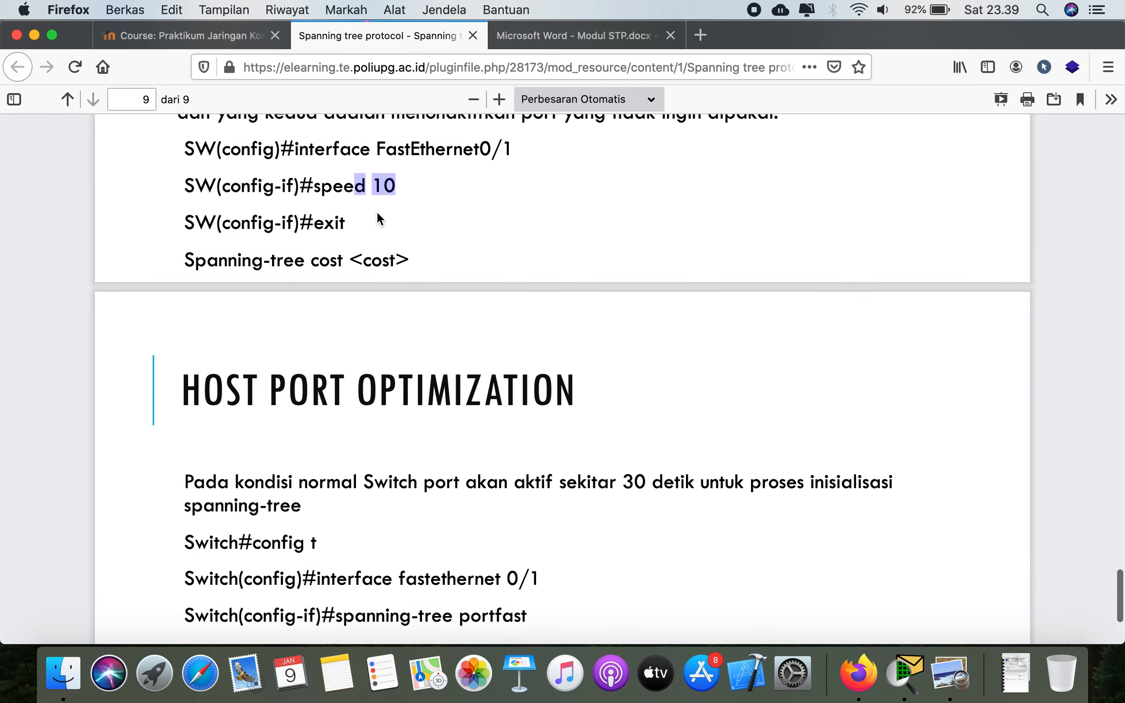
scroll(378, 215, "down", 3)
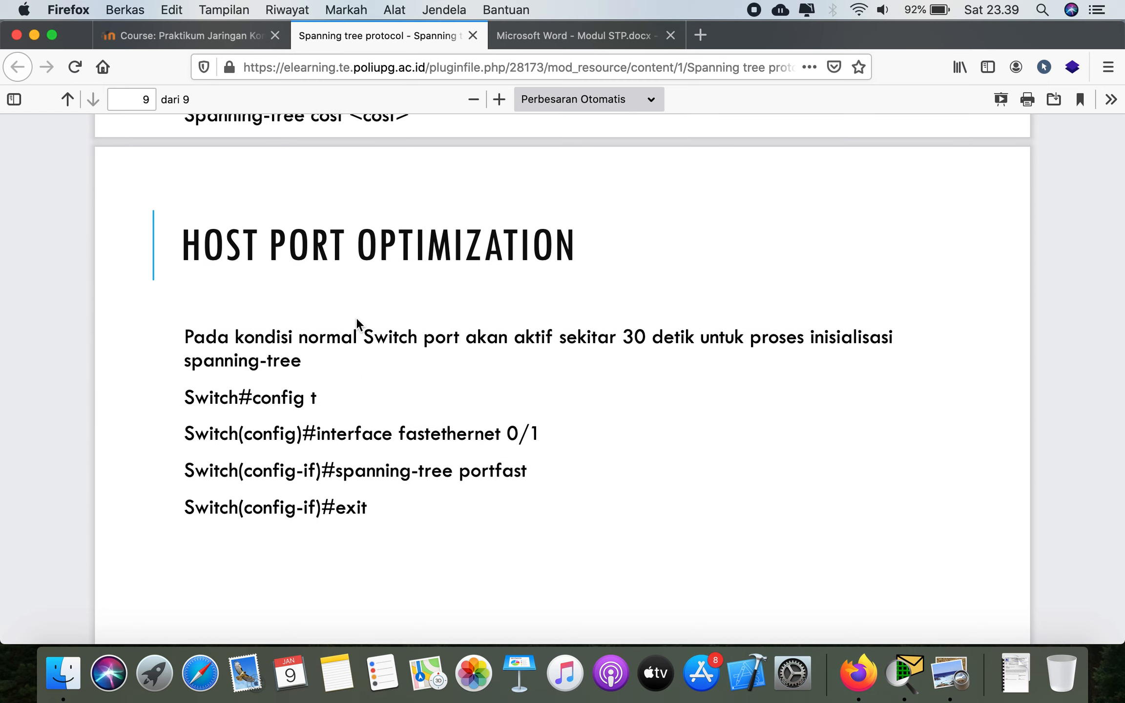
left_click_drag(391, 337, 646, 339)
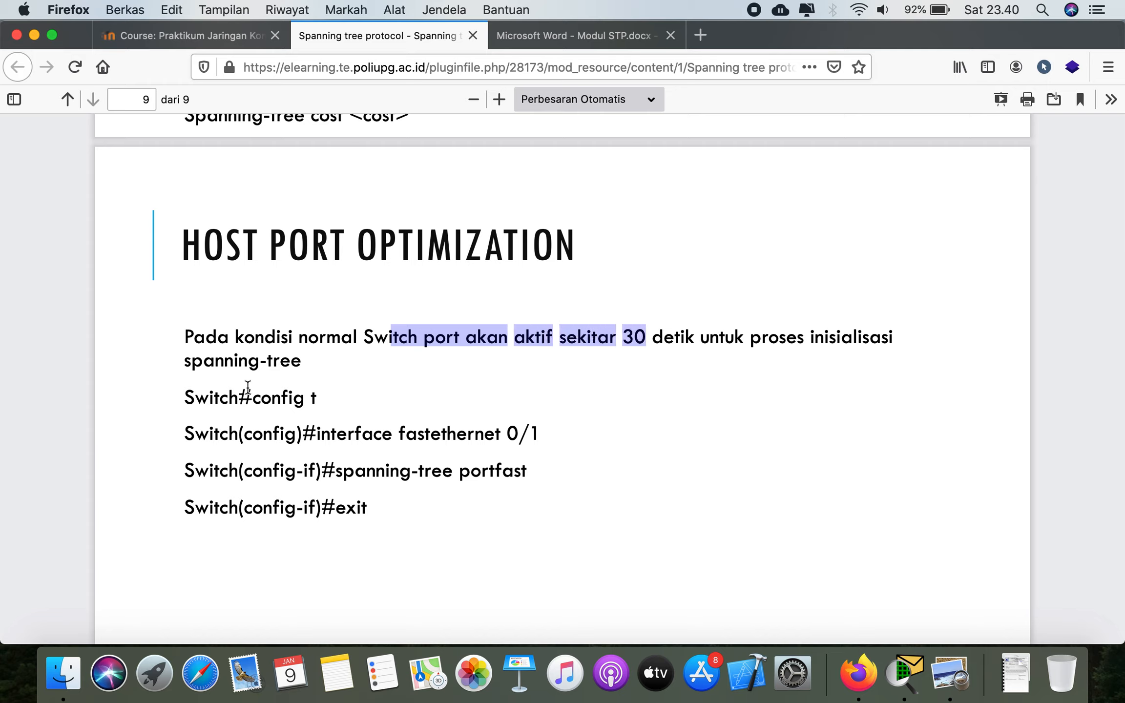
left_click_drag(244, 371, 194, 364)
left_click_drag(340, 471, 548, 479)
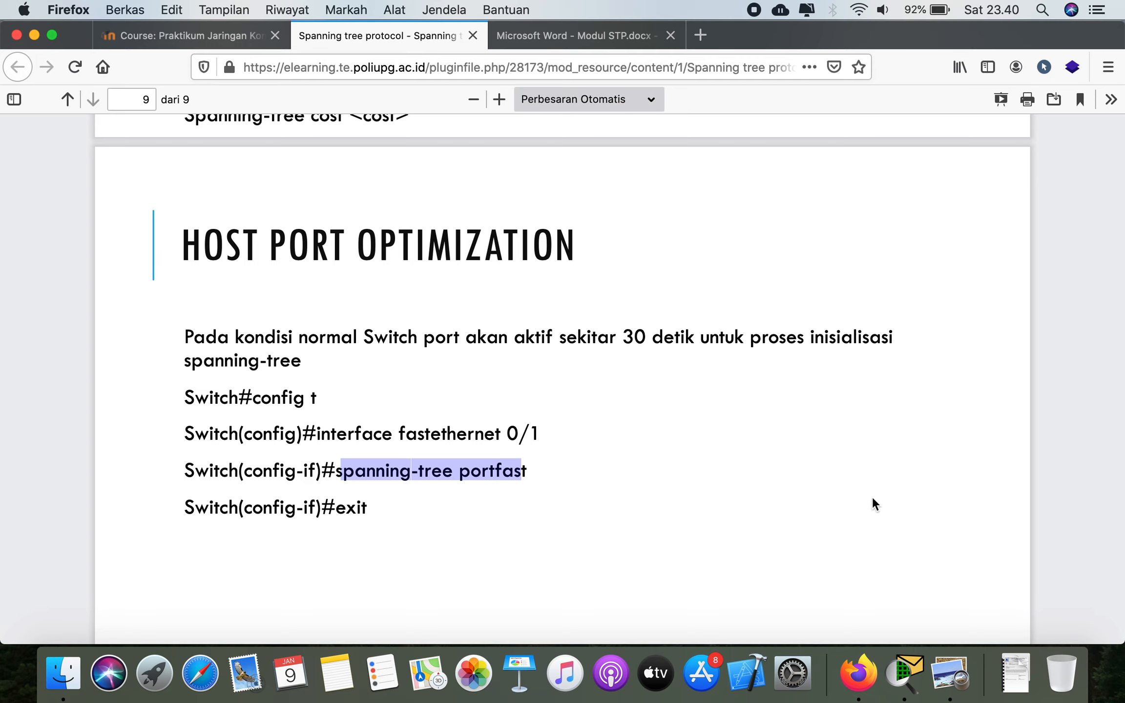
Step: Switch to Cisco Packet Tracer and connect Switch0 FastEthernet0/1 to Switch1 FastEthernet0/1 with a copper cross-over cable
left_click(901, 676)
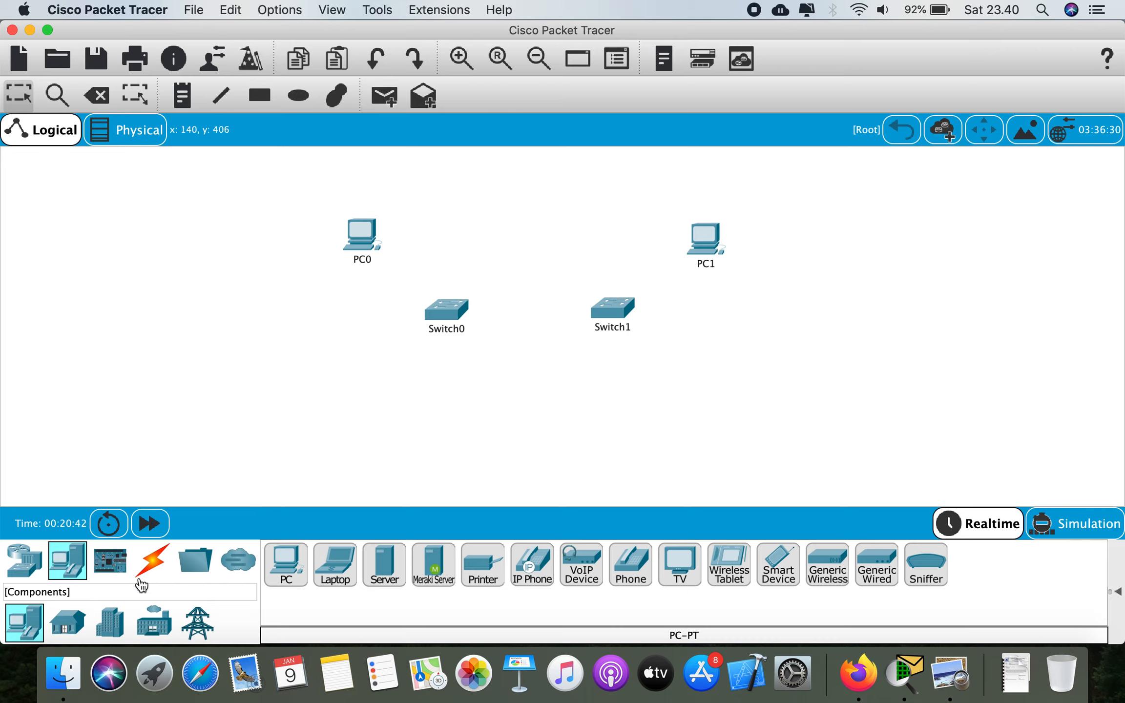
left_click(151, 566)
left_click(433, 564)
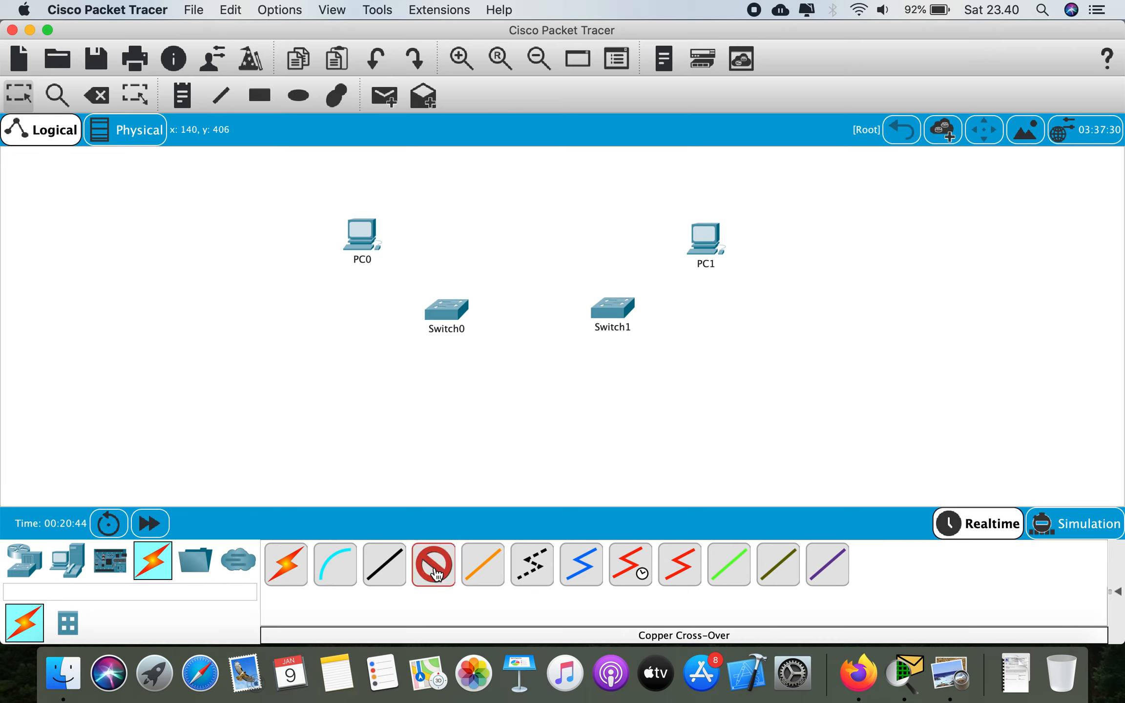
left_click(449, 314)
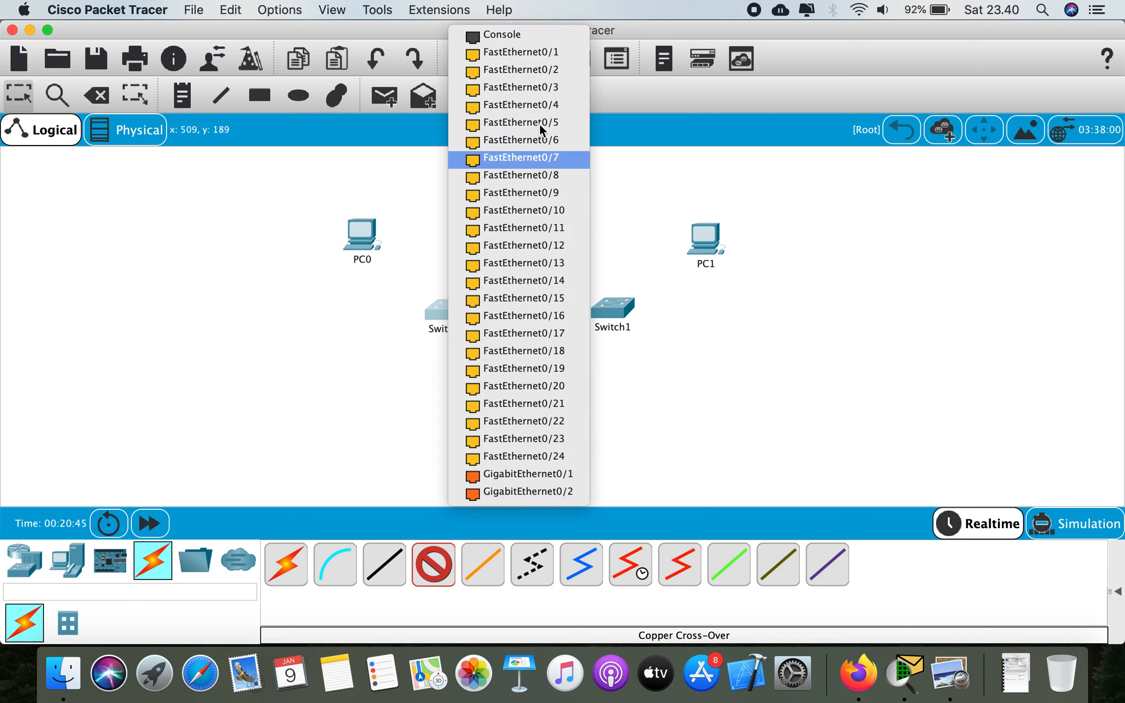
left_click(522, 52)
left_click(611, 308)
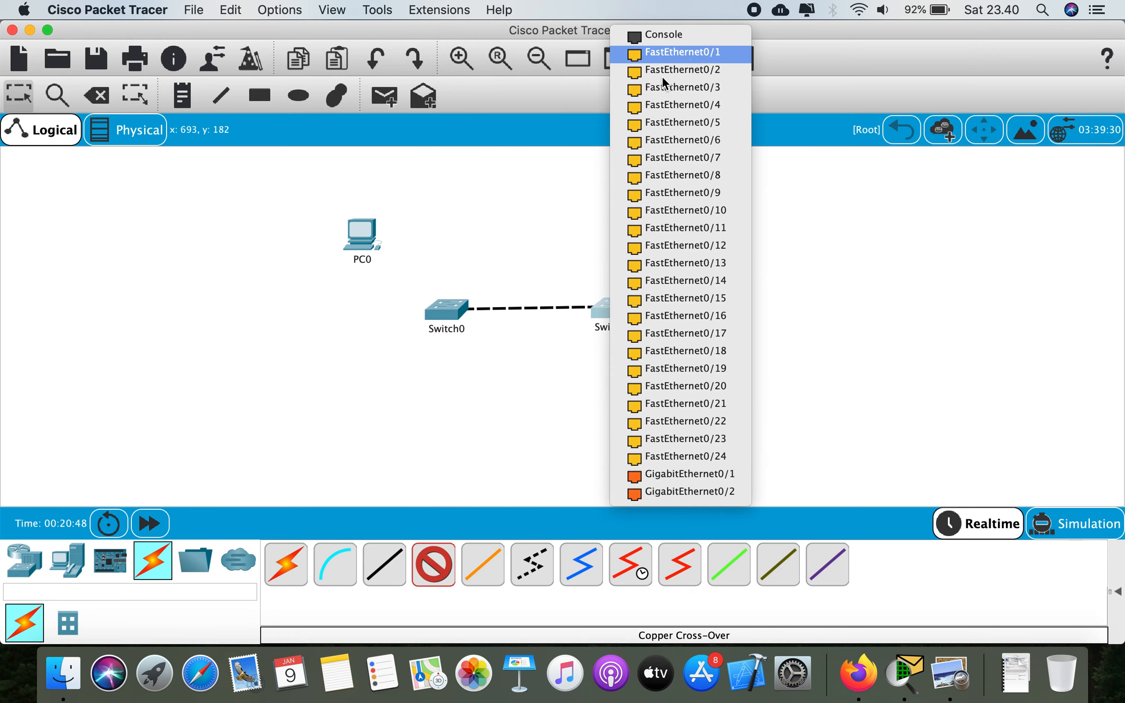
left_click(690, 61)
Step: Add a second cross-over link between FastEthernet0/2 on both switches and shift Switch0 slightly away from Switch1
left_click(441, 311)
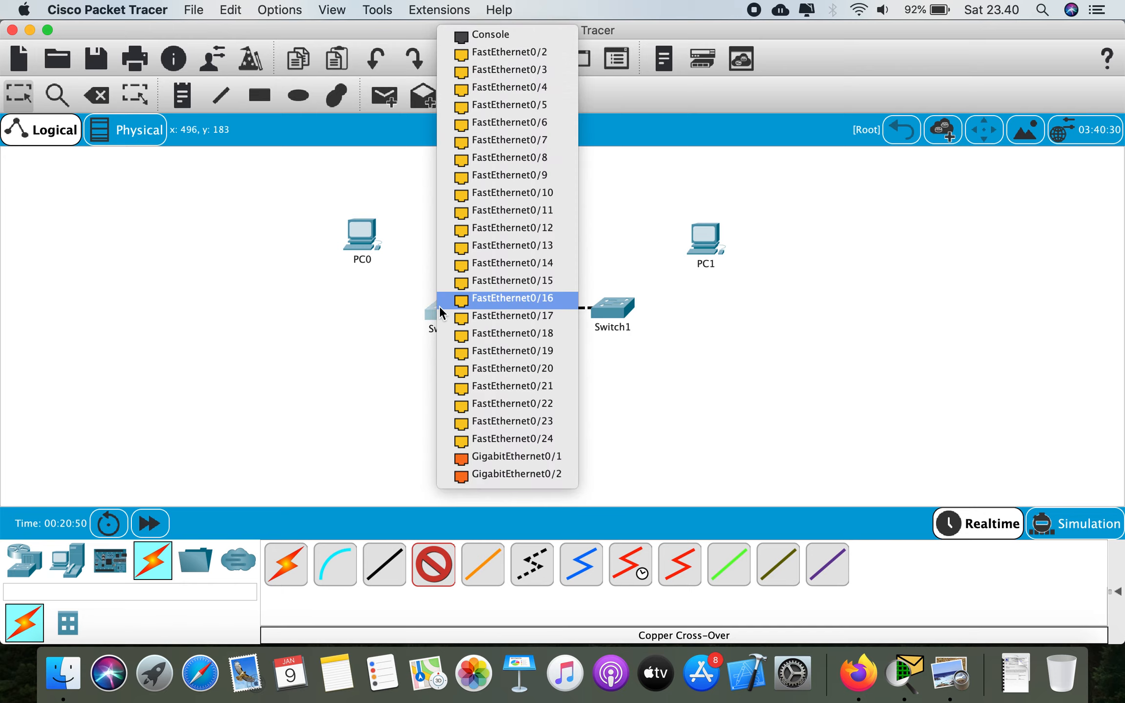
left_click(488, 71)
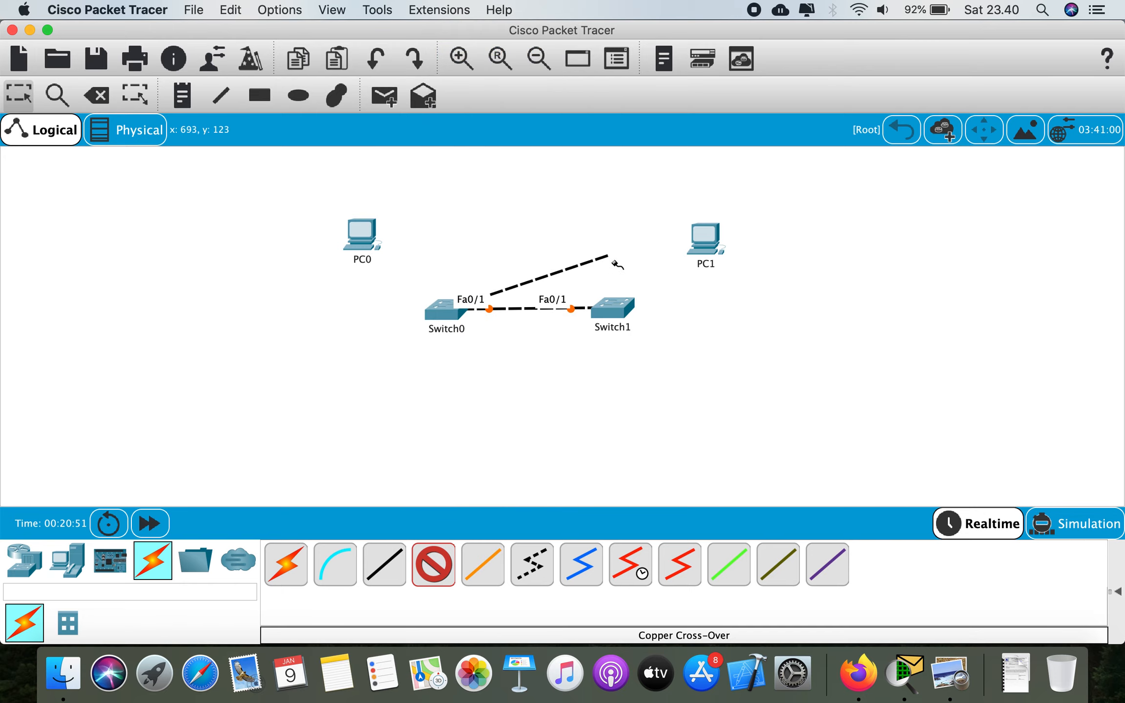
left_click(611, 308)
left_click(688, 65)
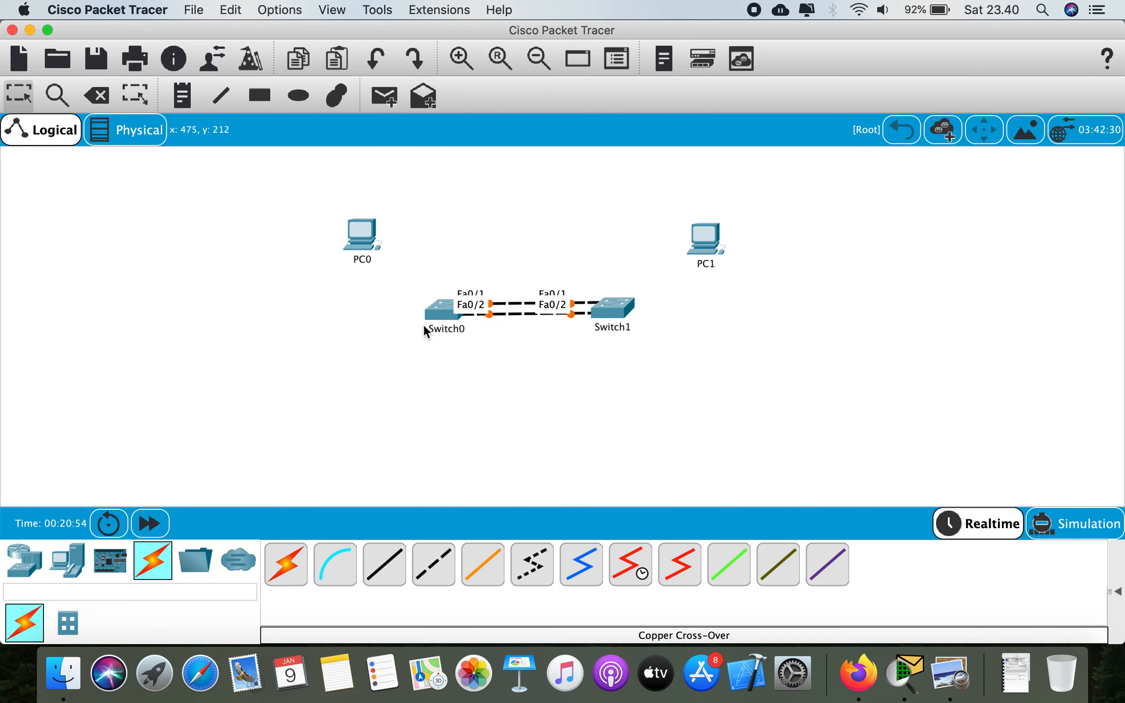
left_click_drag(445, 309, 427, 310)
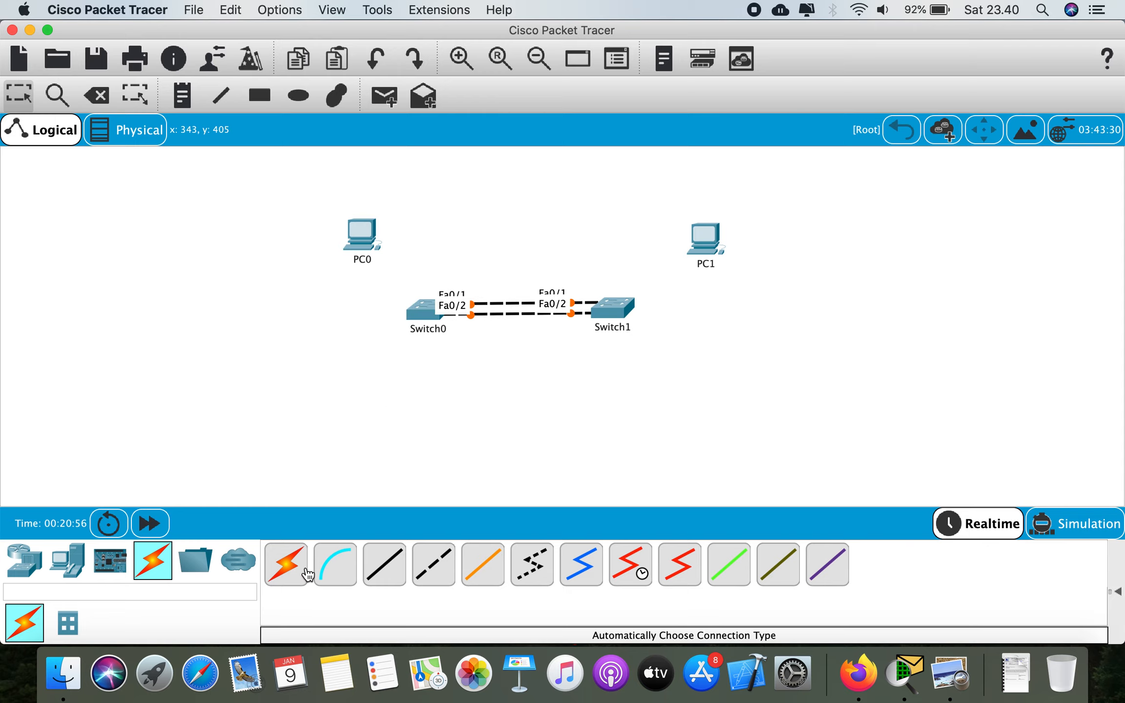
Step: Connect PC0's RS 232 port to Switch0's Console port with a console cable
left_click(335, 564)
left_click(363, 236)
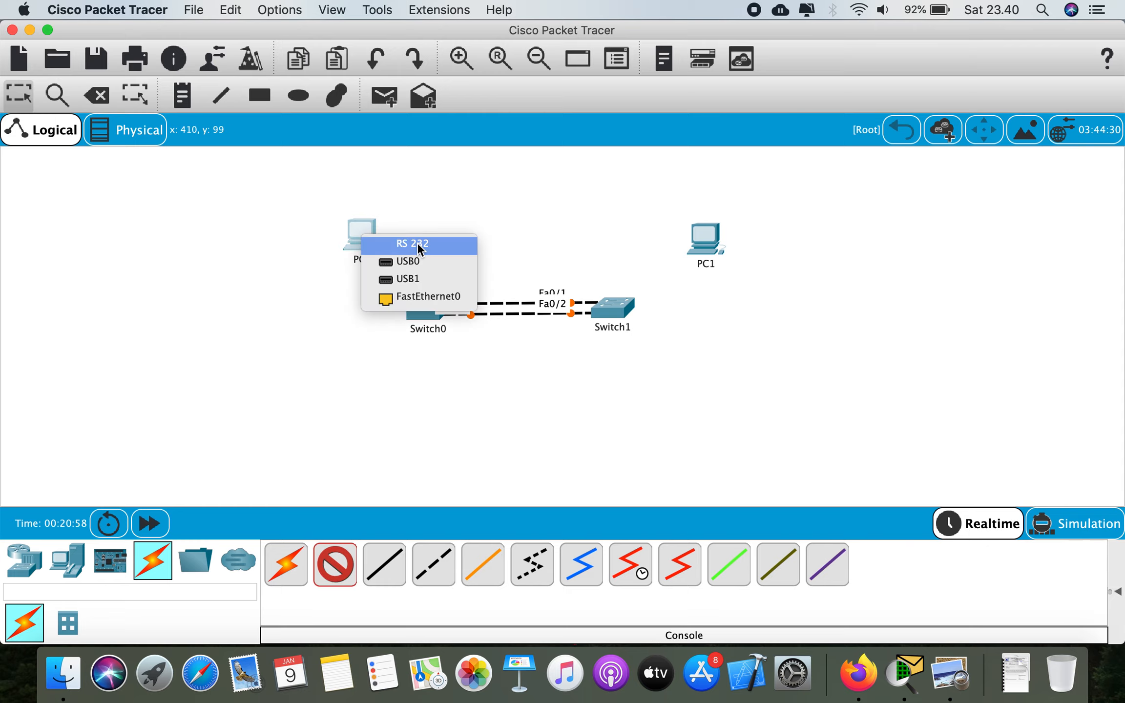
left_click(413, 243)
left_click(420, 308)
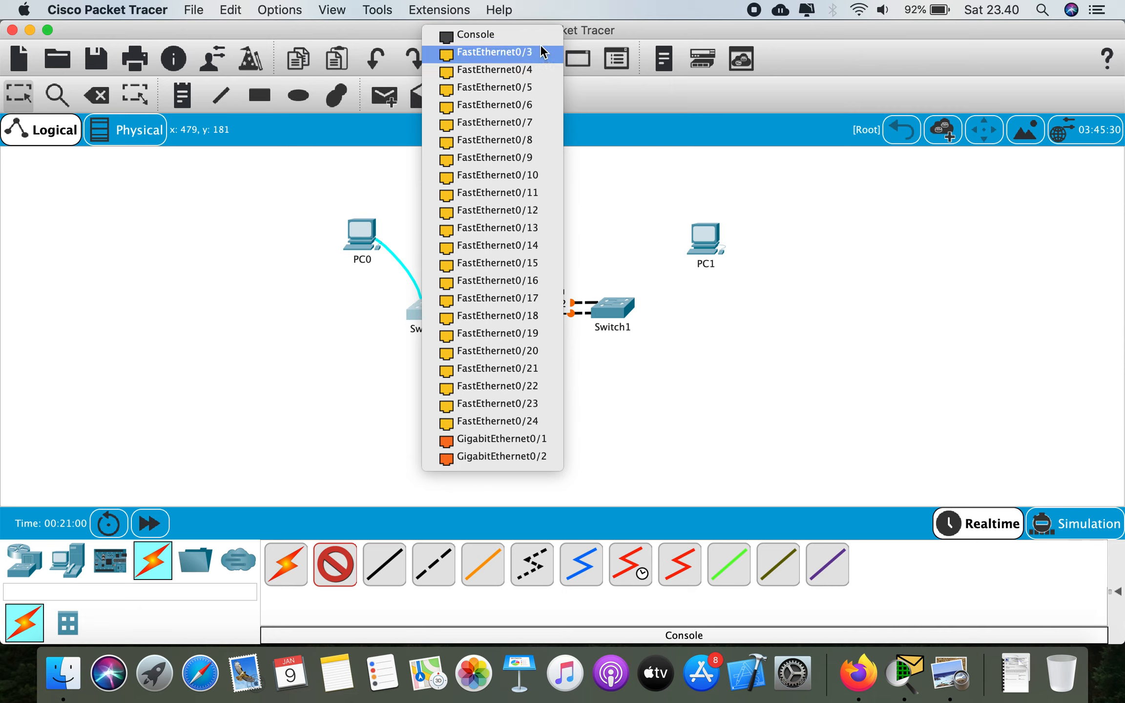
left_click(537, 35)
Step: Connect PC1's RS 232 port to Switch1's Console port with a console cable and move PC0 slightly farther from Switch0
left_click(348, 561)
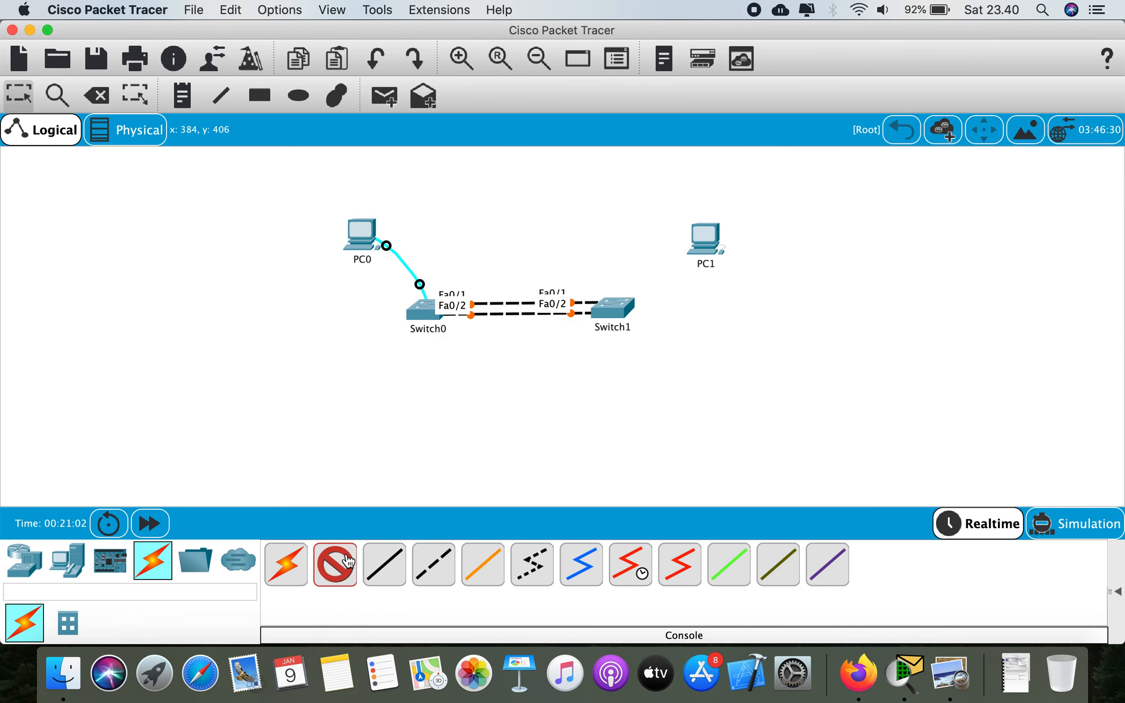
left_click(708, 242)
left_click(765, 253)
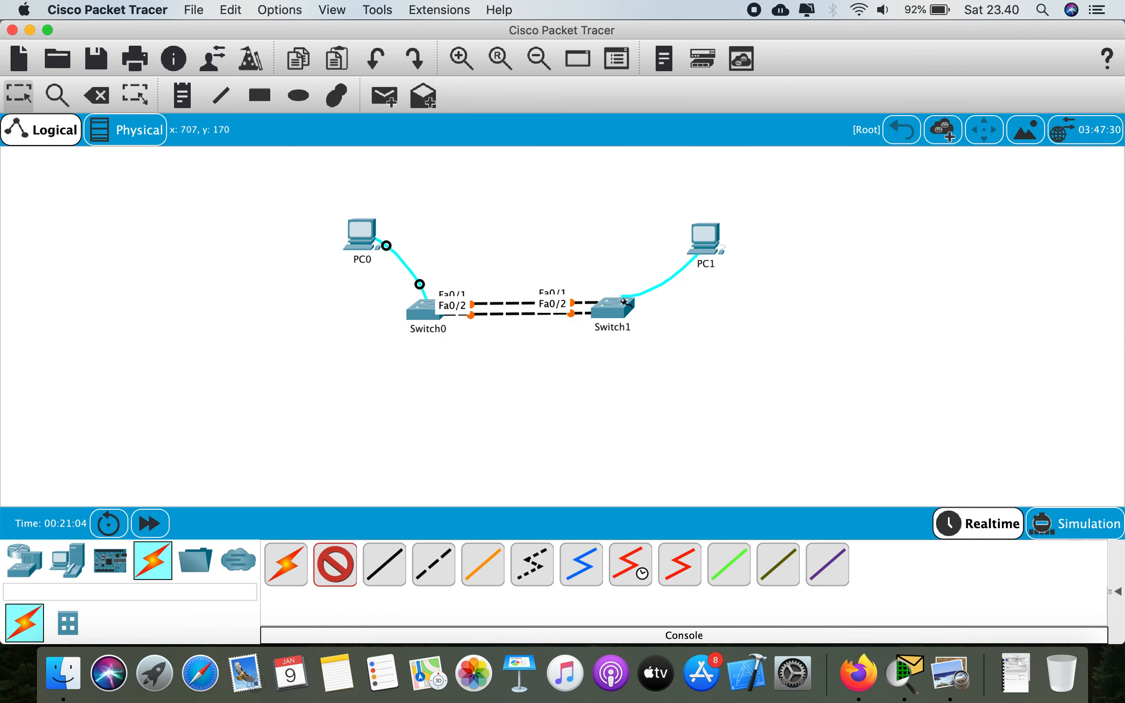
left_click(607, 306)
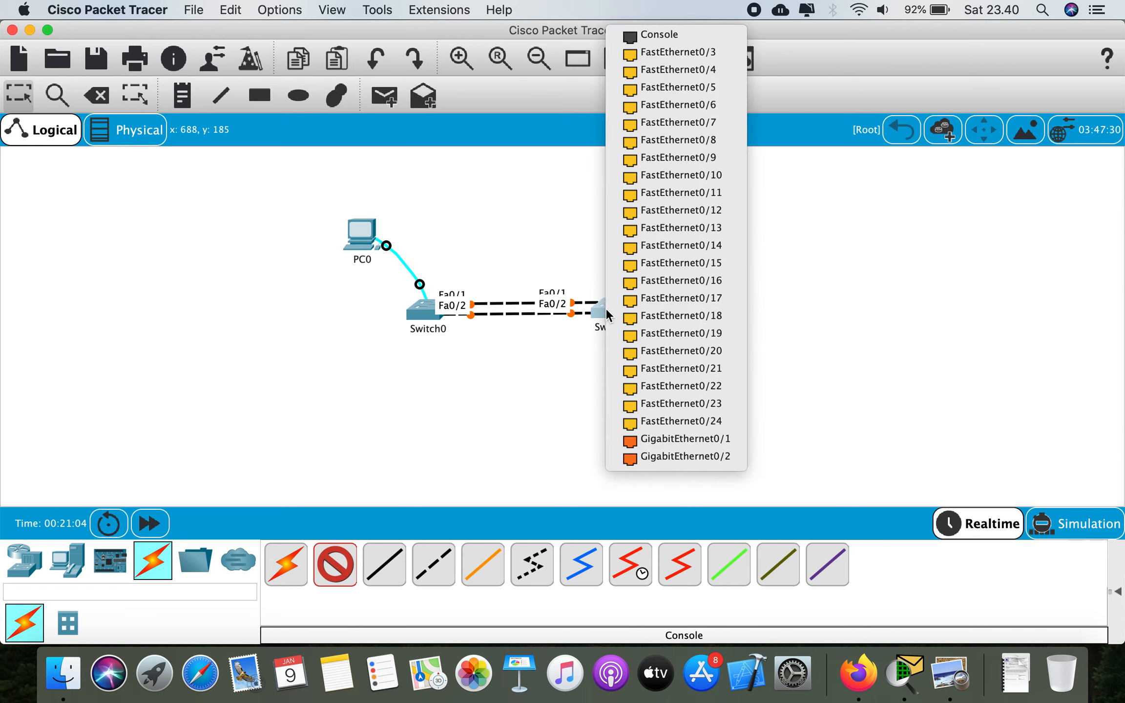
left_click(705, 34)
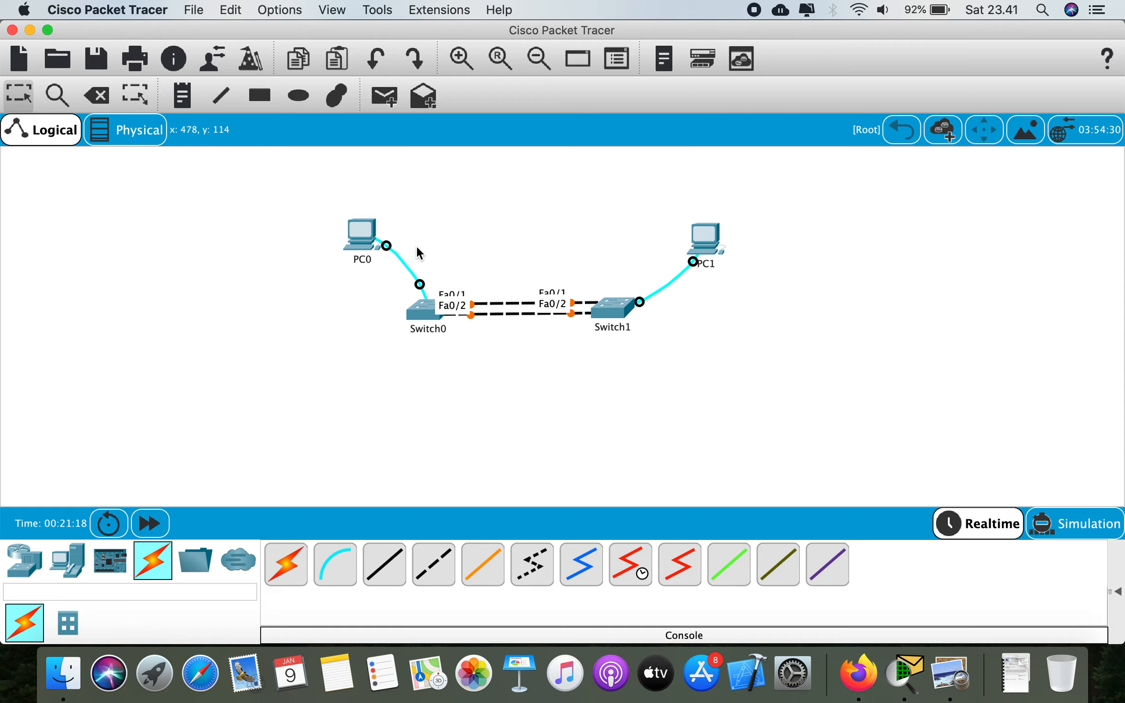
left_click_drag(370, 236, 336, 238)
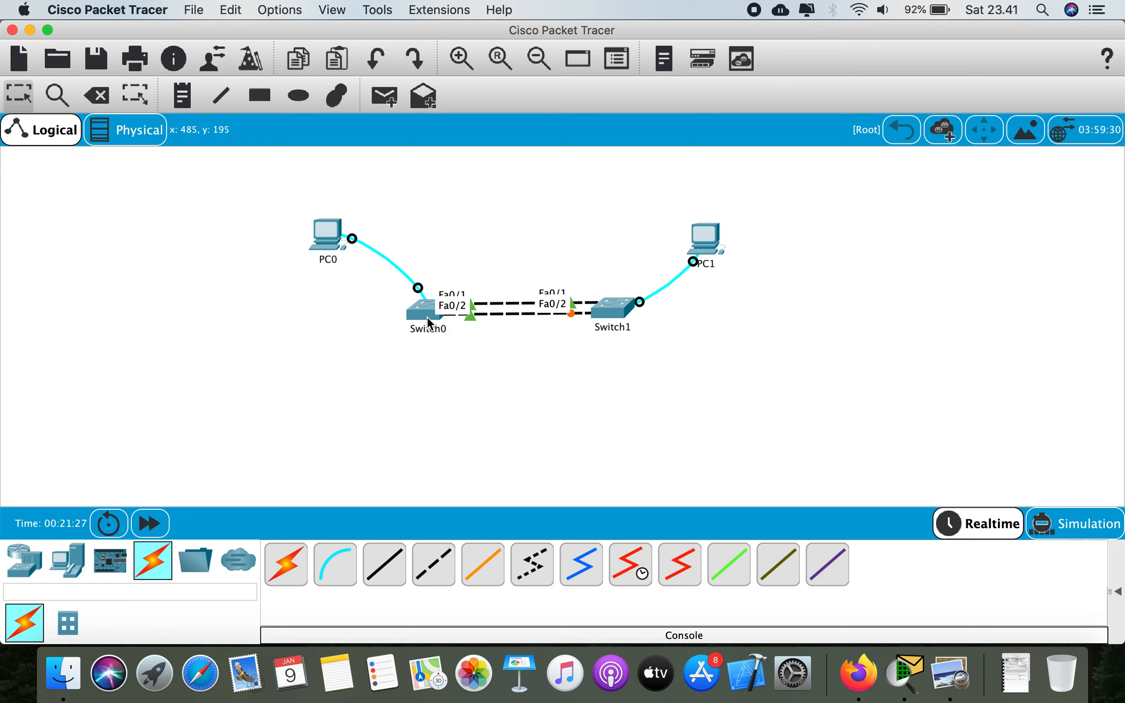
Step: Open a terminal session to Switch0 from PC0 with the default port configuration, keeping the topology in view, and start the command prompt
mouse_move(428, 316)
left_click(328, 233)
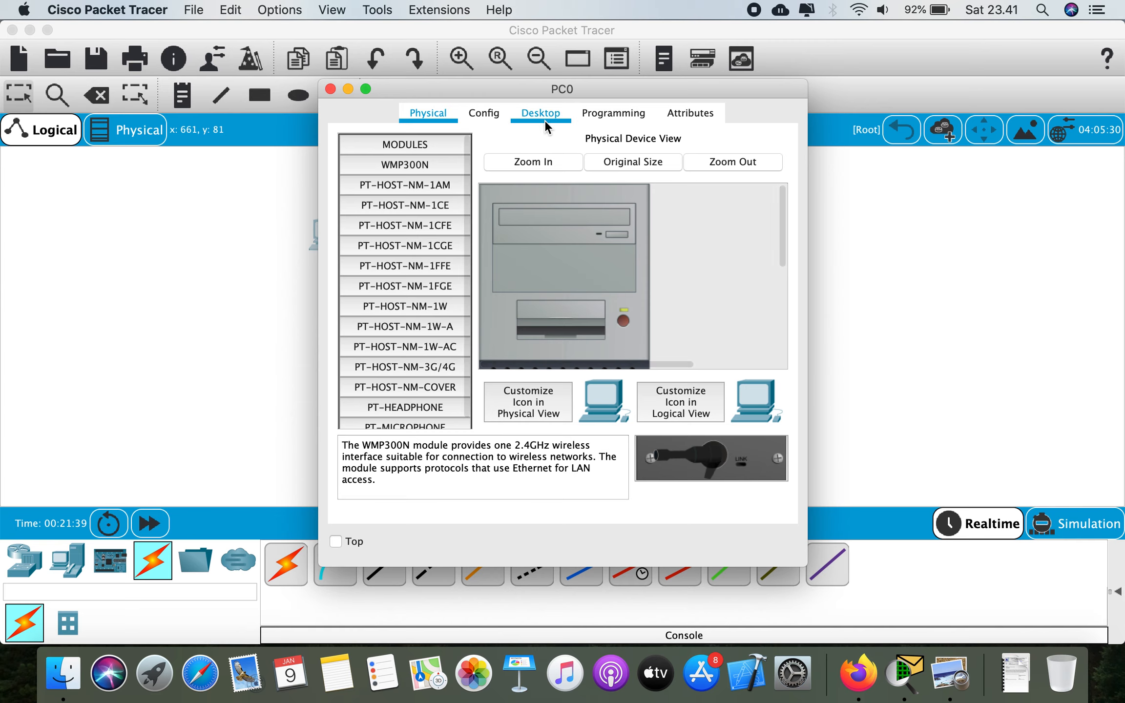
left_click(557, 114)
left_click(615, 221)
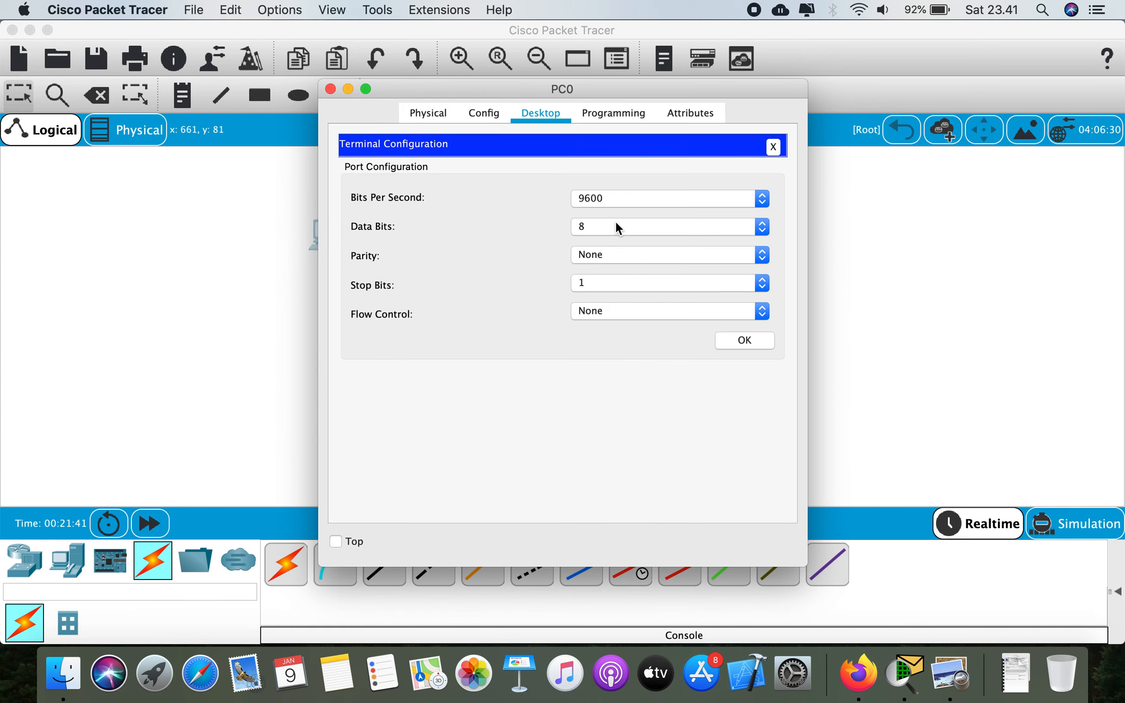
left_click(745, 340)
left_click_drag(618, 96, 889, 65)
key("Return")
key("Return")
key("Return")
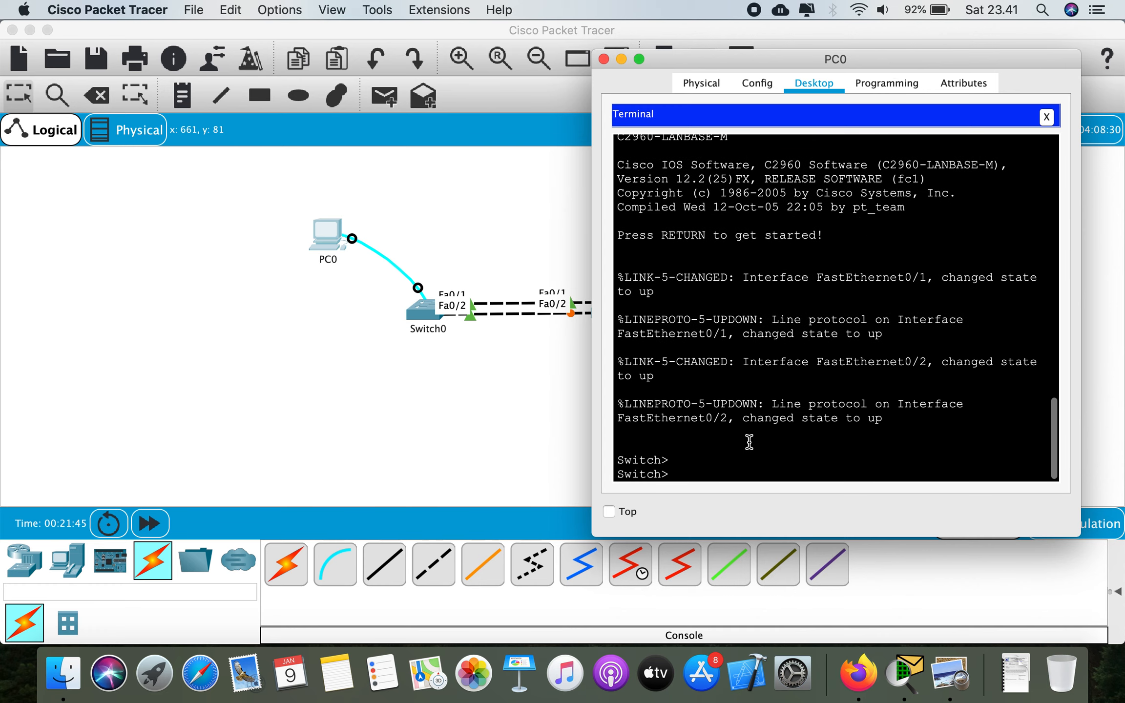
Step: Enter privileged mode on Switch0 with the enable command
type("ena")
key("Tab")
key("Return")
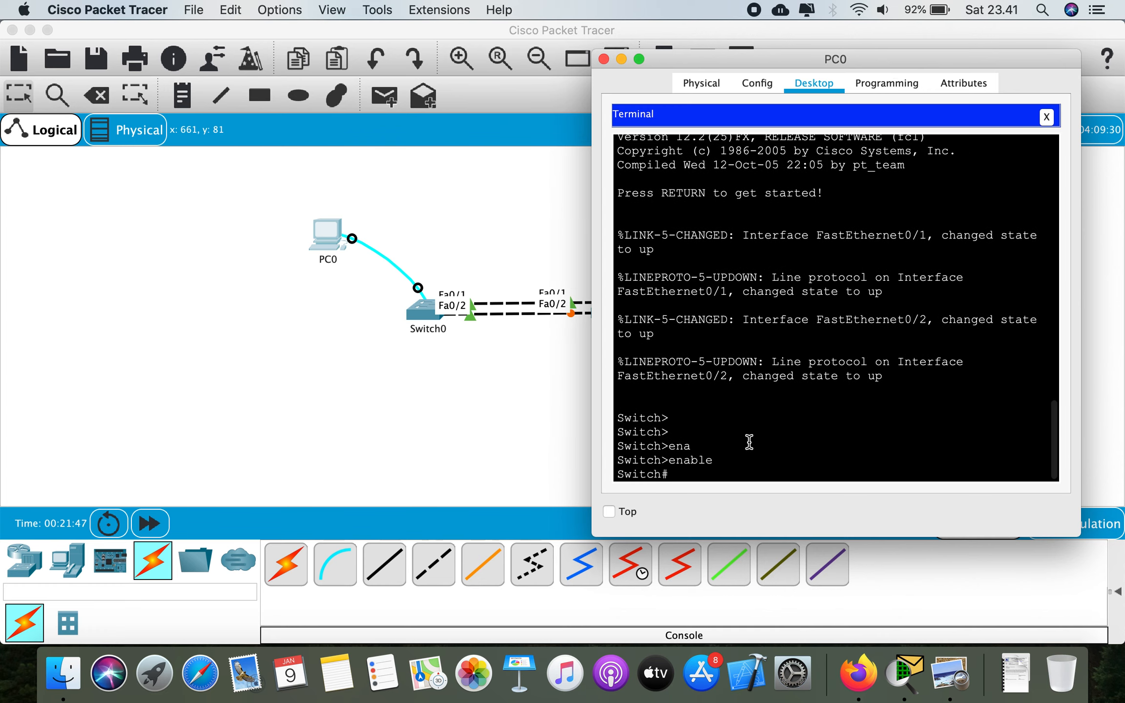
Step: Display Switch0's spanning-tree status with show spanning-tree and widen the terminal window for readable output
type("sho")
key("Tab")
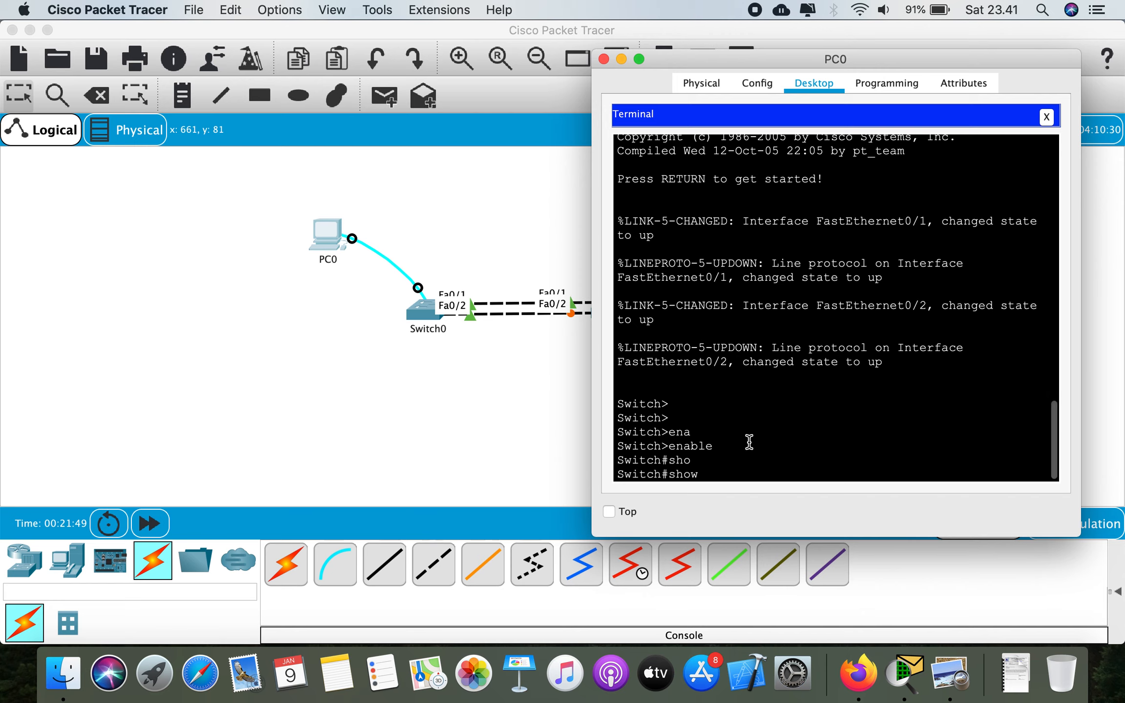
type("spa")
key("Tab")
key("Return")
key("Return")
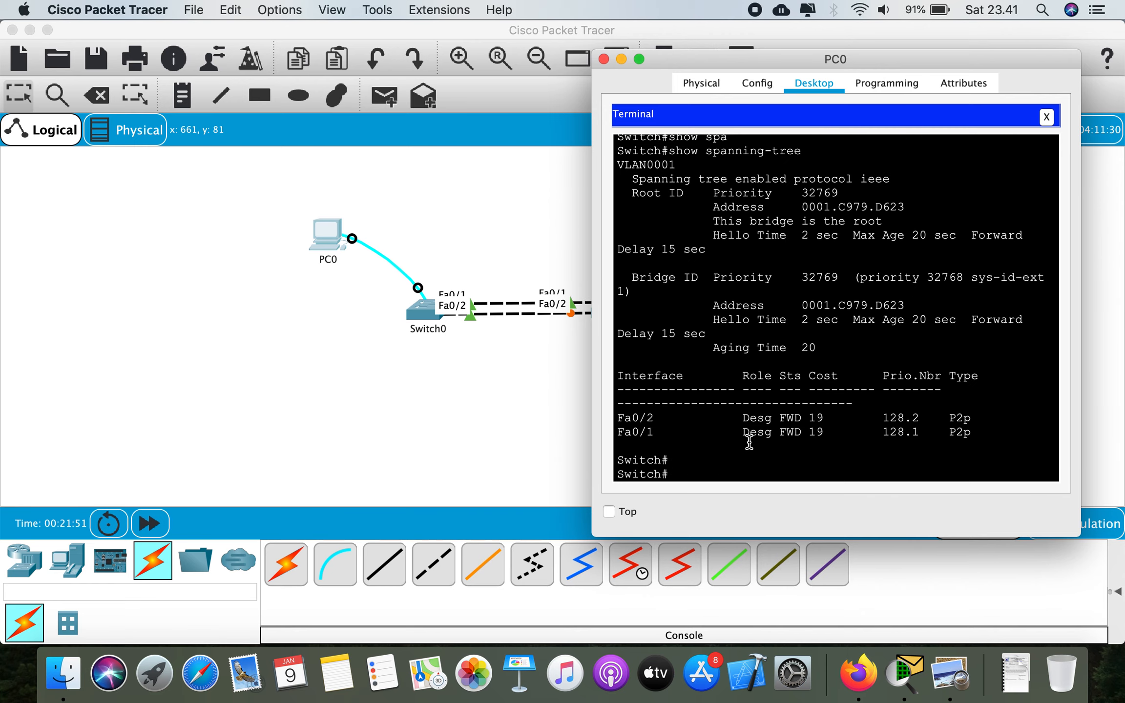
left_click_drag(592, 287, 374, 288)
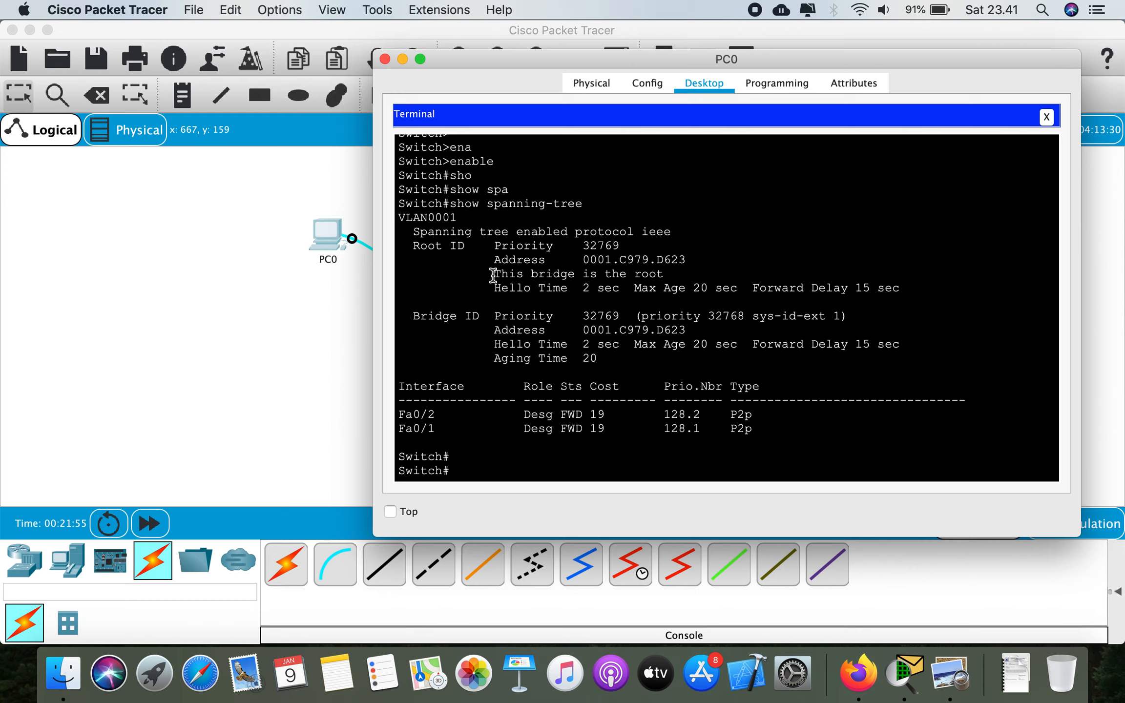
Step: Examine the root bridge line, the bridge priority and the port roles in Switch0's spanning-tree output
left_click_drag(500, 273, 684, 272)
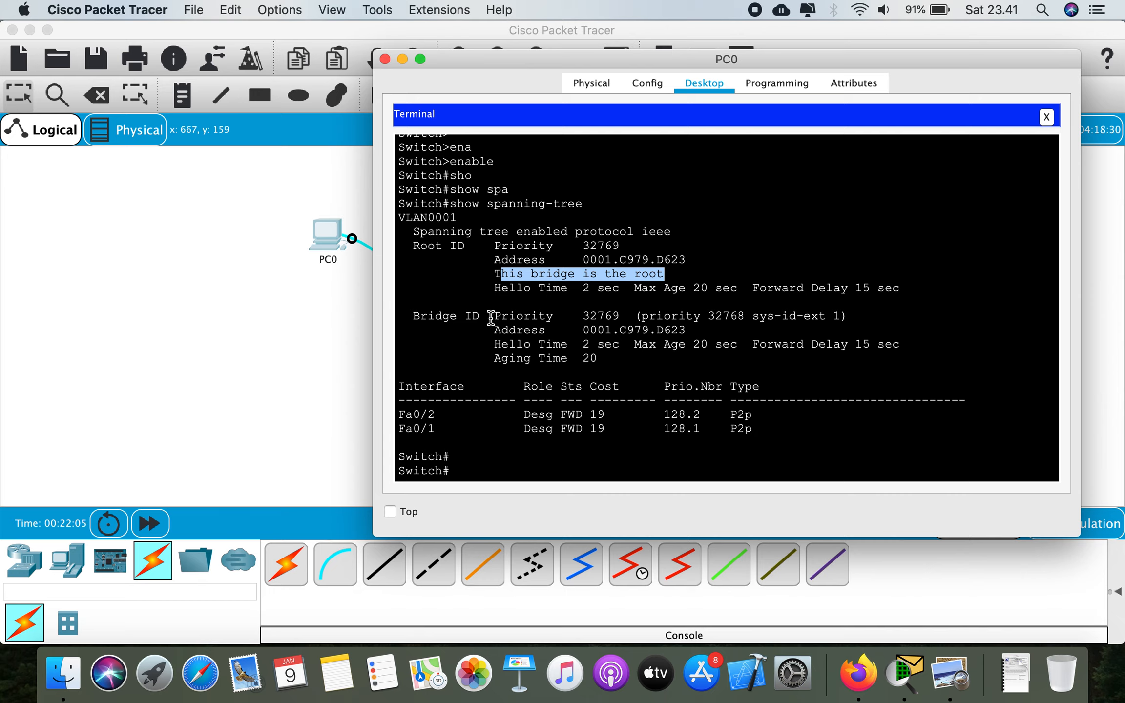
left_click_drag(621, 317, 590, 318)
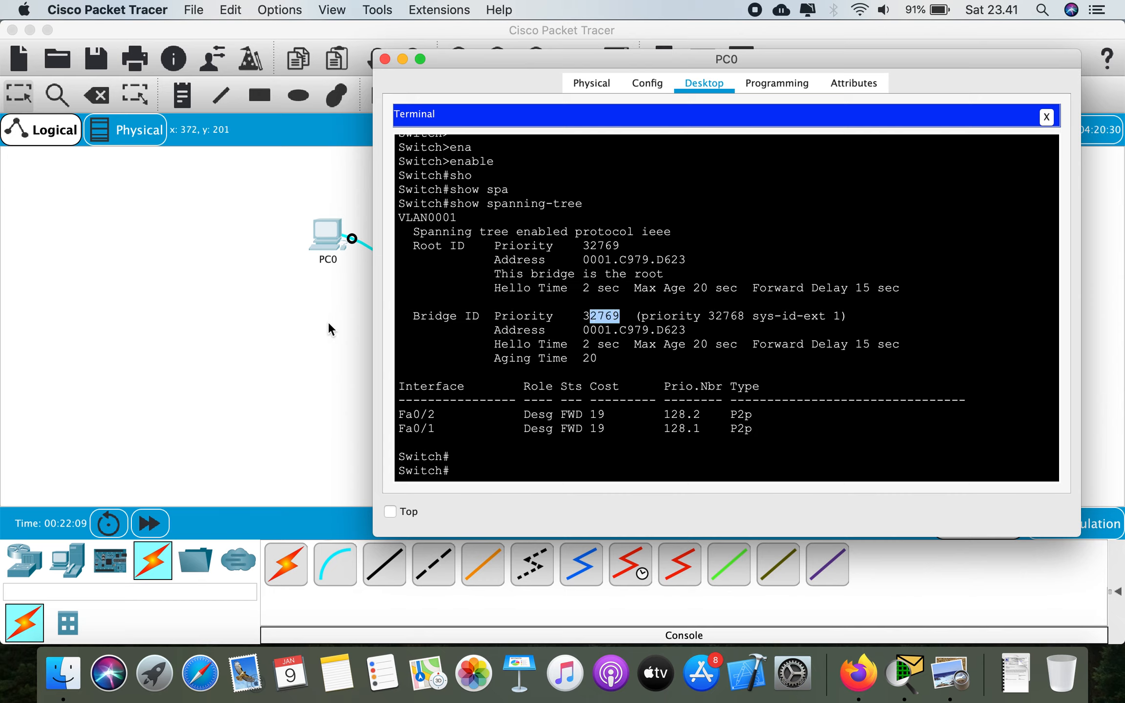
mouse_move(554, 415)
left_mouse_down()
mouse_move(447, 421)
mouse_move(538, 426)
left_mouse_up()
Step: Open a terminal session to Switch1 from PC1 with the default port configuration and start the command prompt
left_click(313, 363)
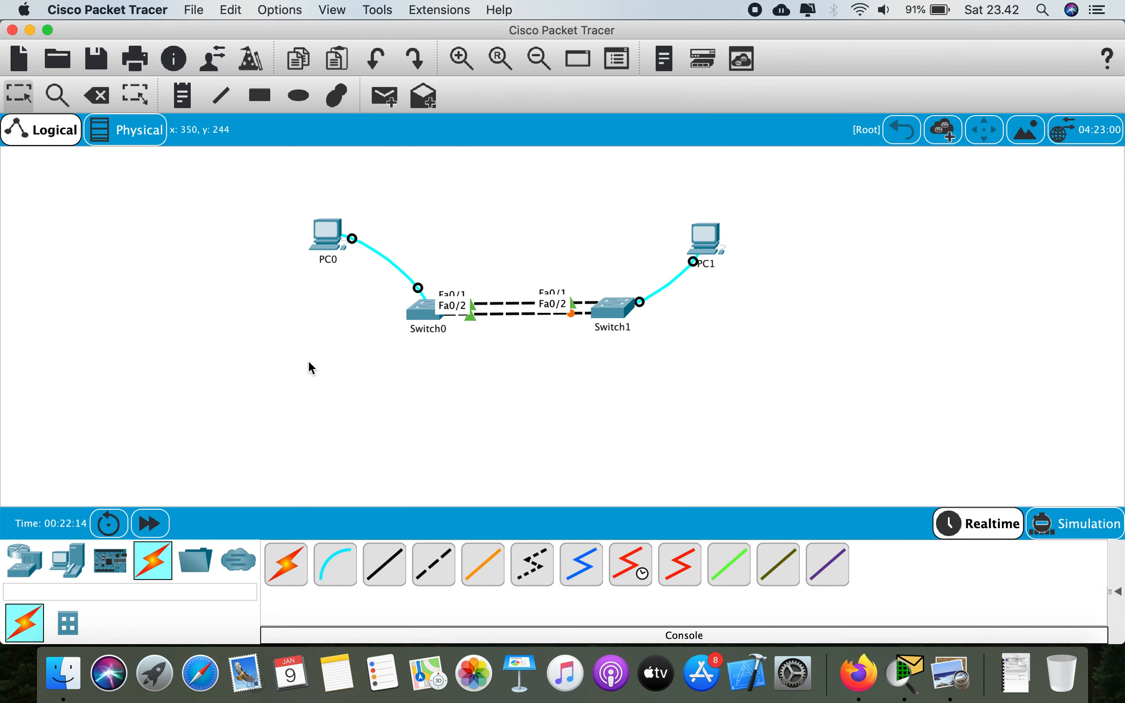
left_click(699, 238)
left_click(548, 117)
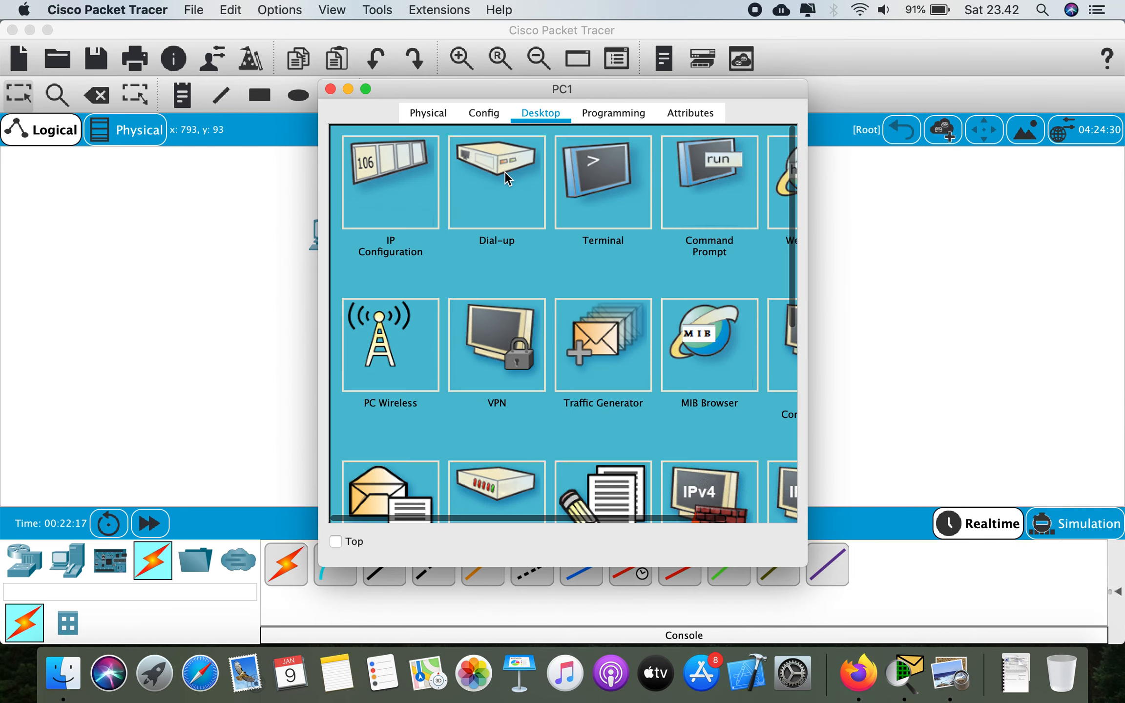
left_click(624, 211)
left_click(732, 336)
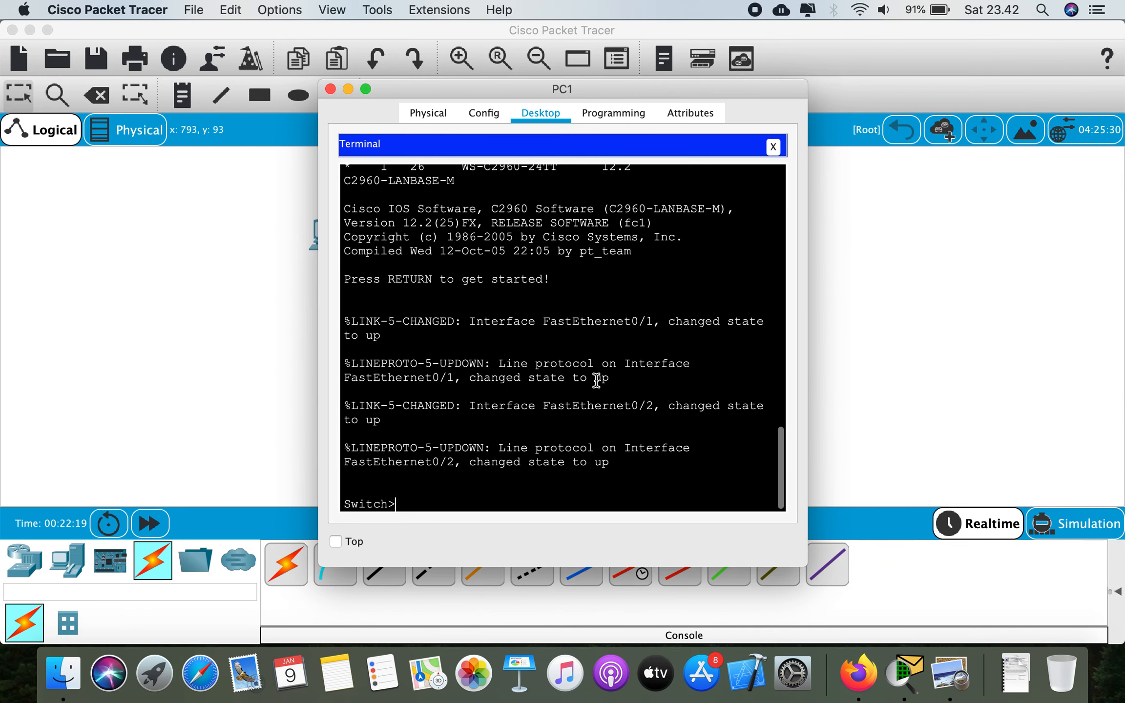
key("Return")
Step: Enter privileged mode on Switch1 with the enable command
type("ena")
key("Tab")
key("Return")
Step: Display Switch1's spanning-tree status with show spa and widen the terminal window for readable output
type("sho")
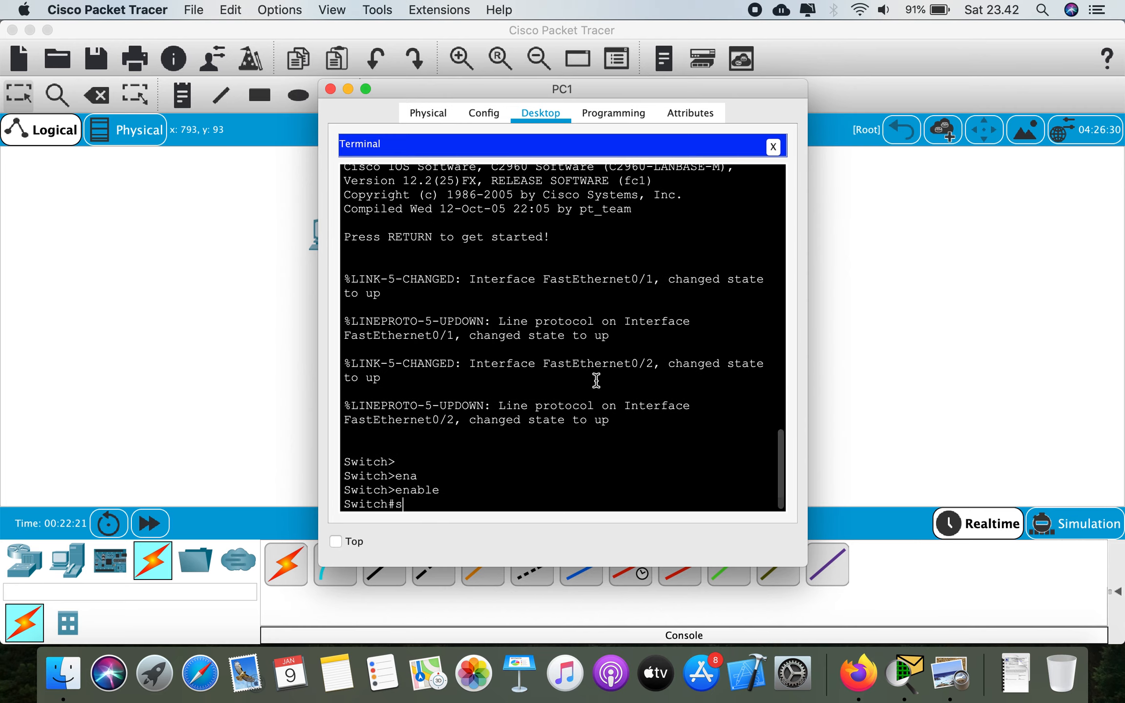
key("Tab")
type("spa")
key("Return")
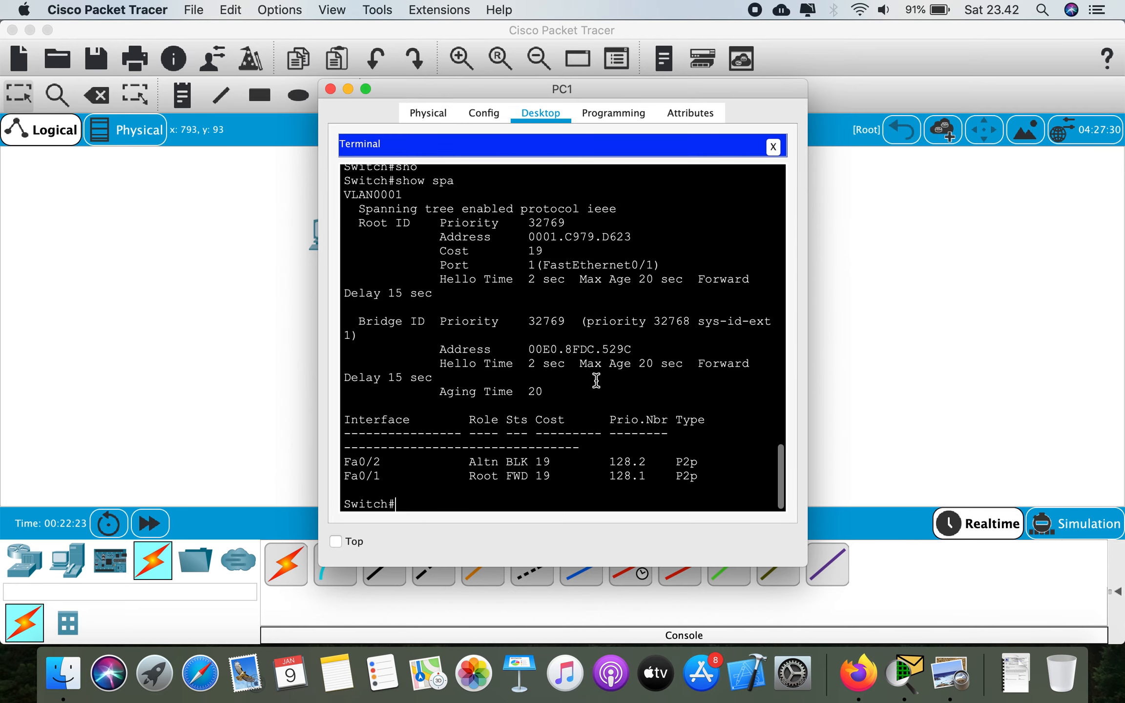
left_click_drag(318, 347, 199, 349)
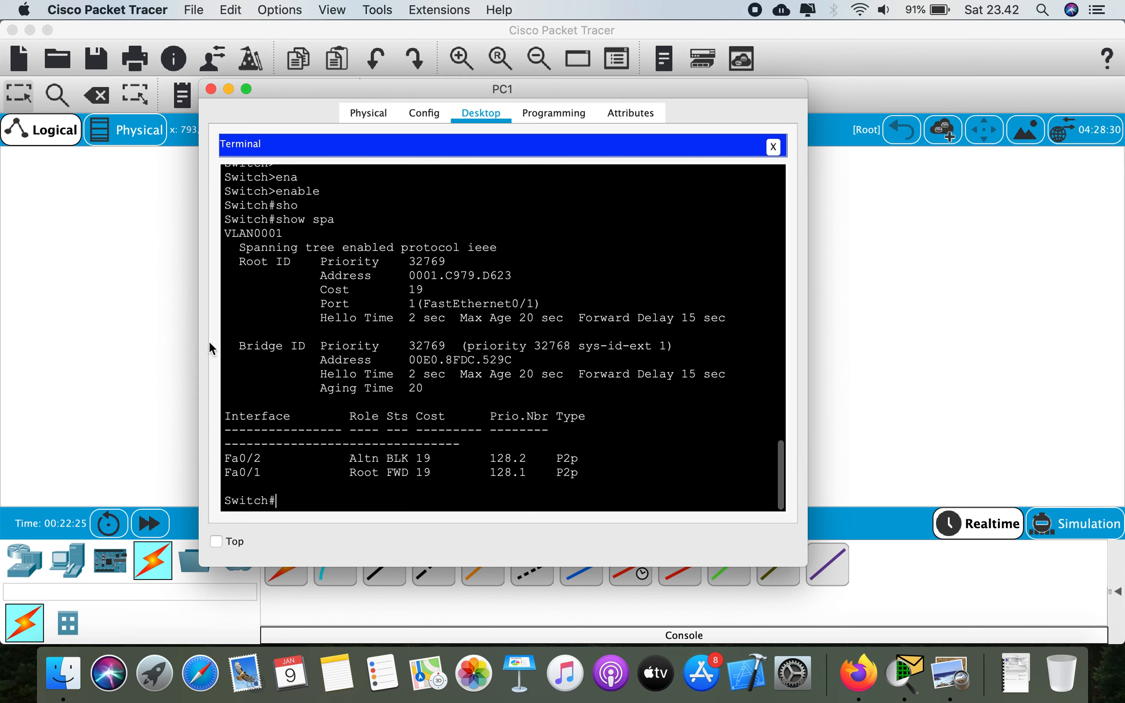
Step: Compare the Root ID and Bridge ID priorities and addresses in Switch1's output, keeping both switches in view
left_click_drag(342, 264, 564, 318)
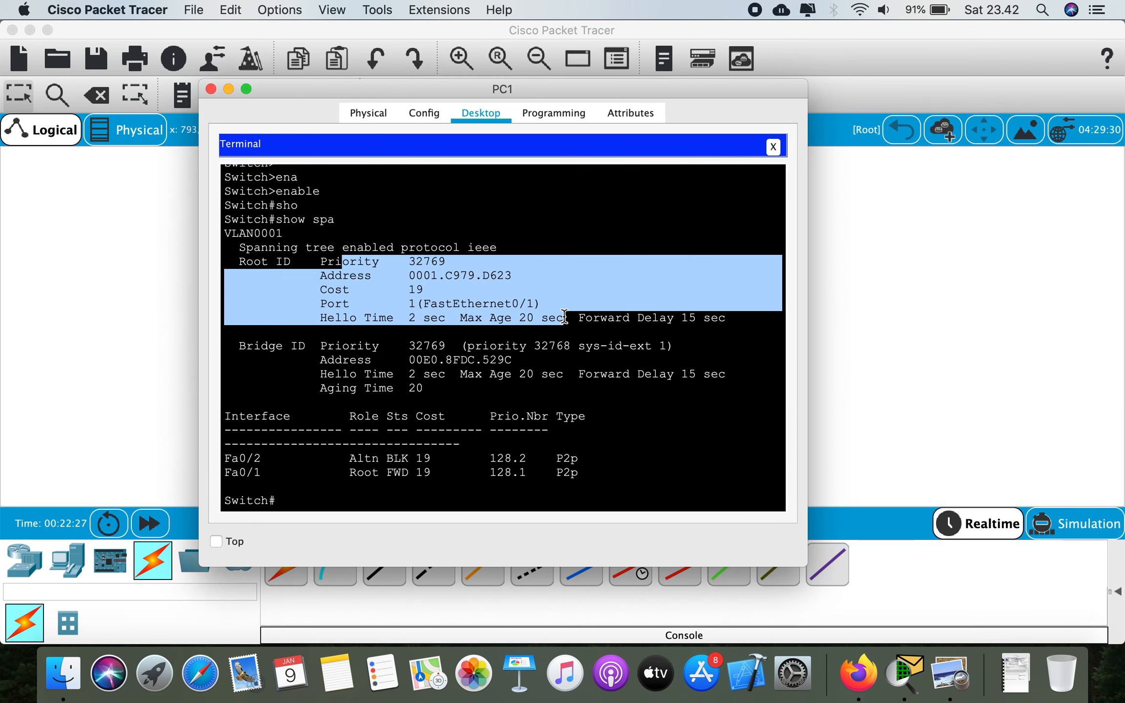
left_click_drag(423, 89, 758, 88)
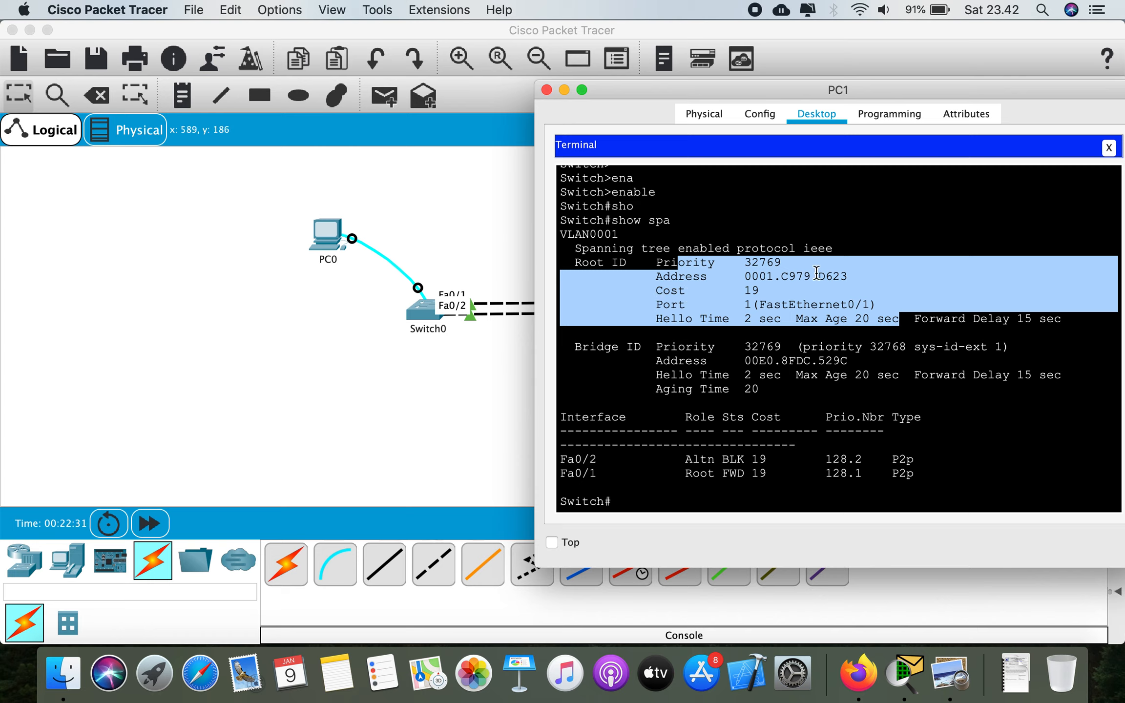
double_click(765, 263)
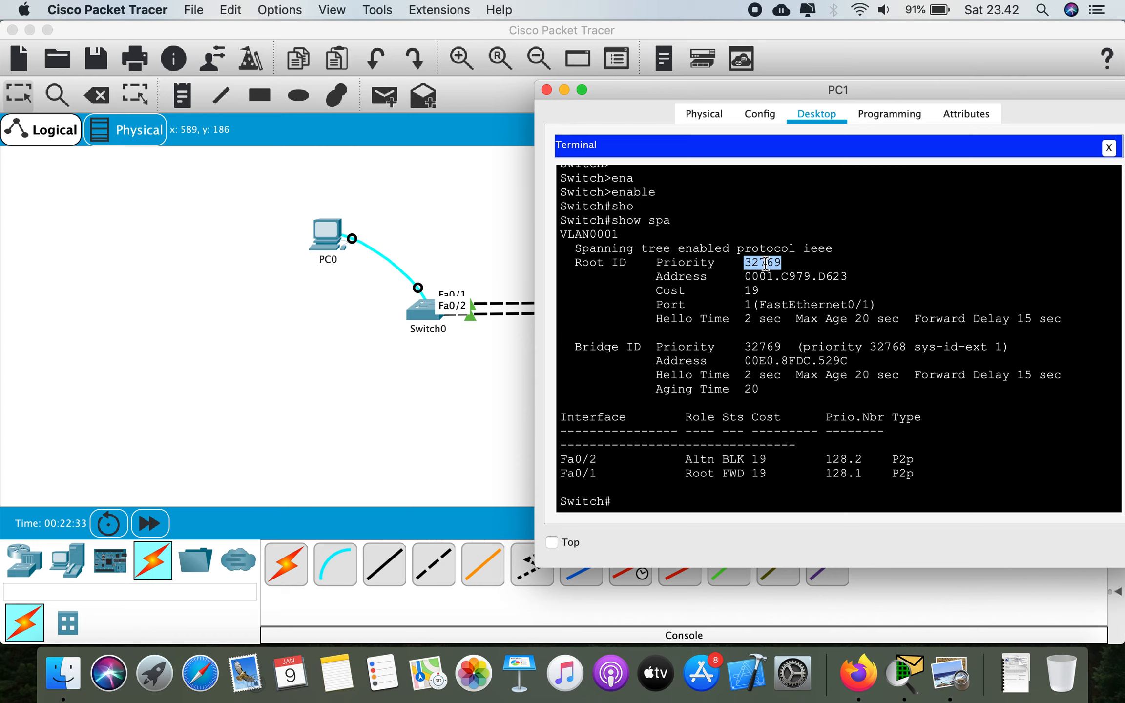
left_click_drag(752, 277, 882, 284)
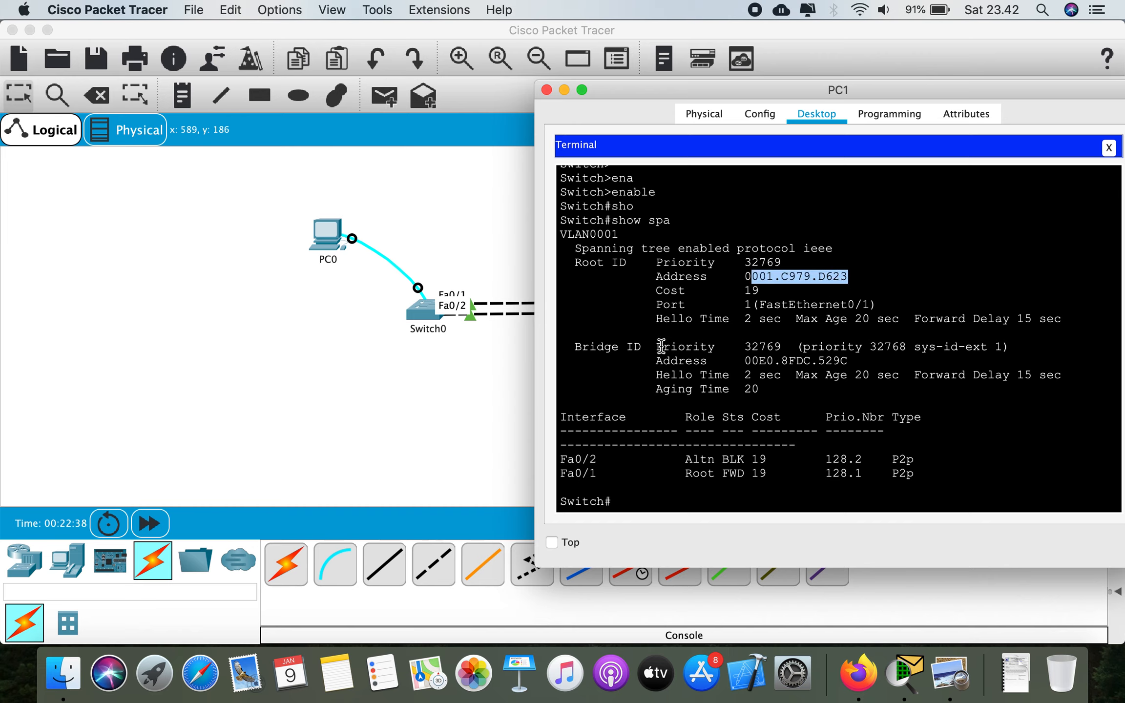
left_click_drag(723, 94, 837, 72)
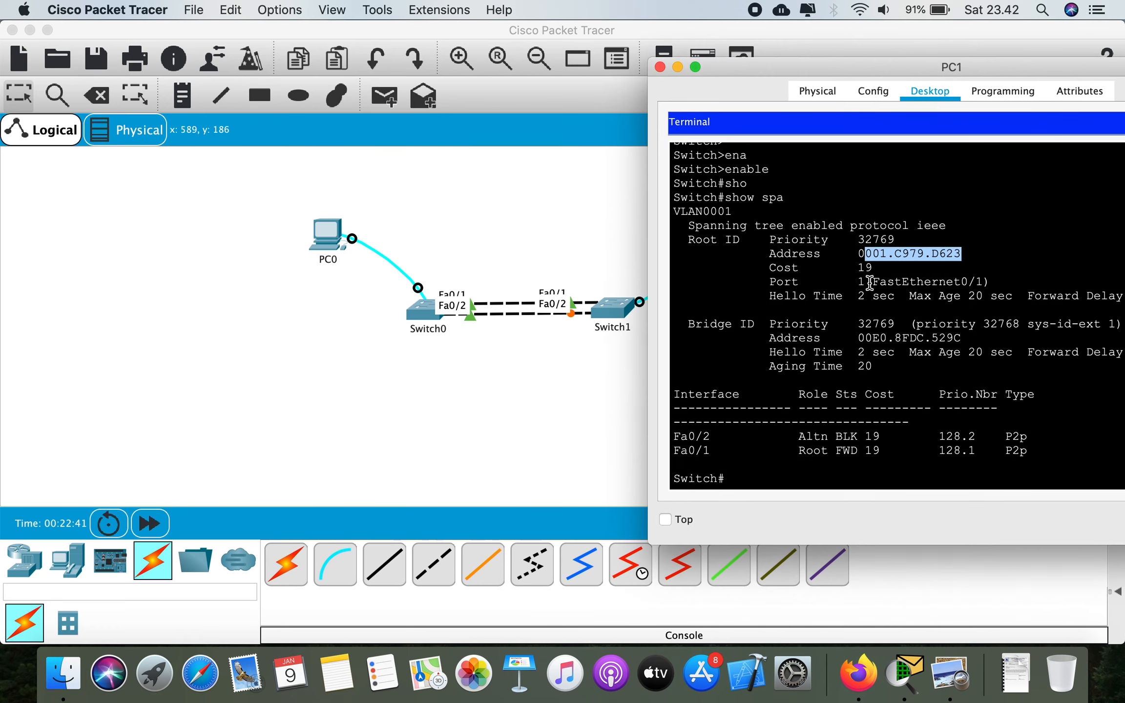
double_click(873, 323)
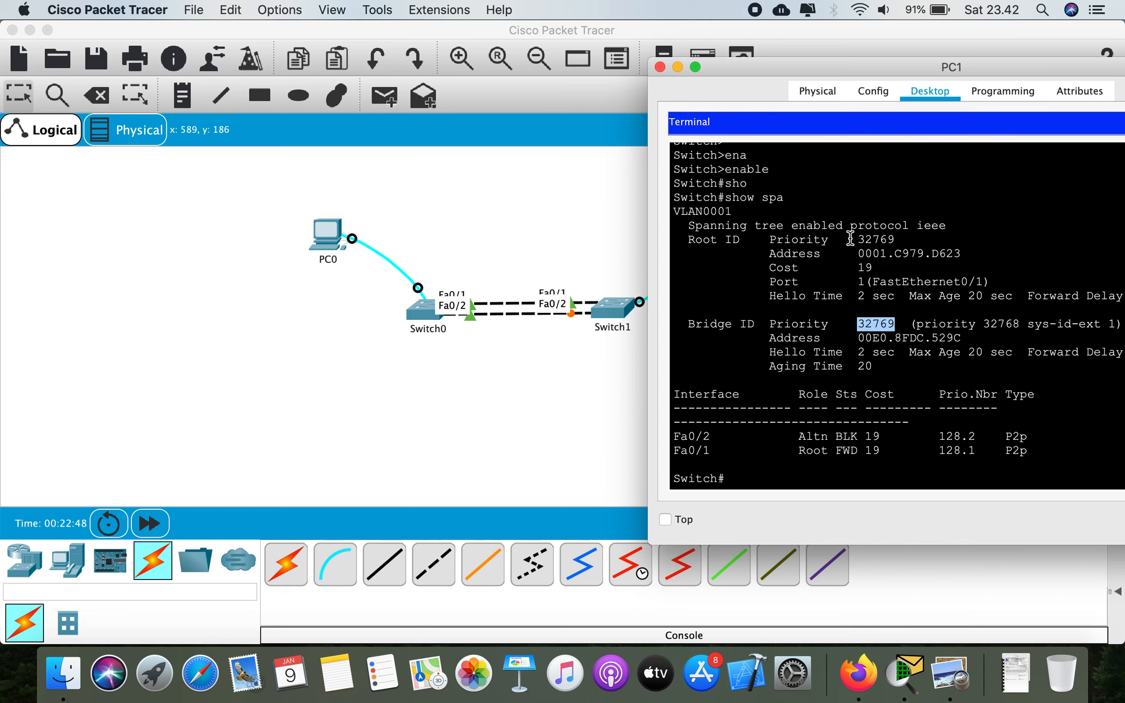
left_click(862, 337)
left_click_drag(862, 337, 899, 337)
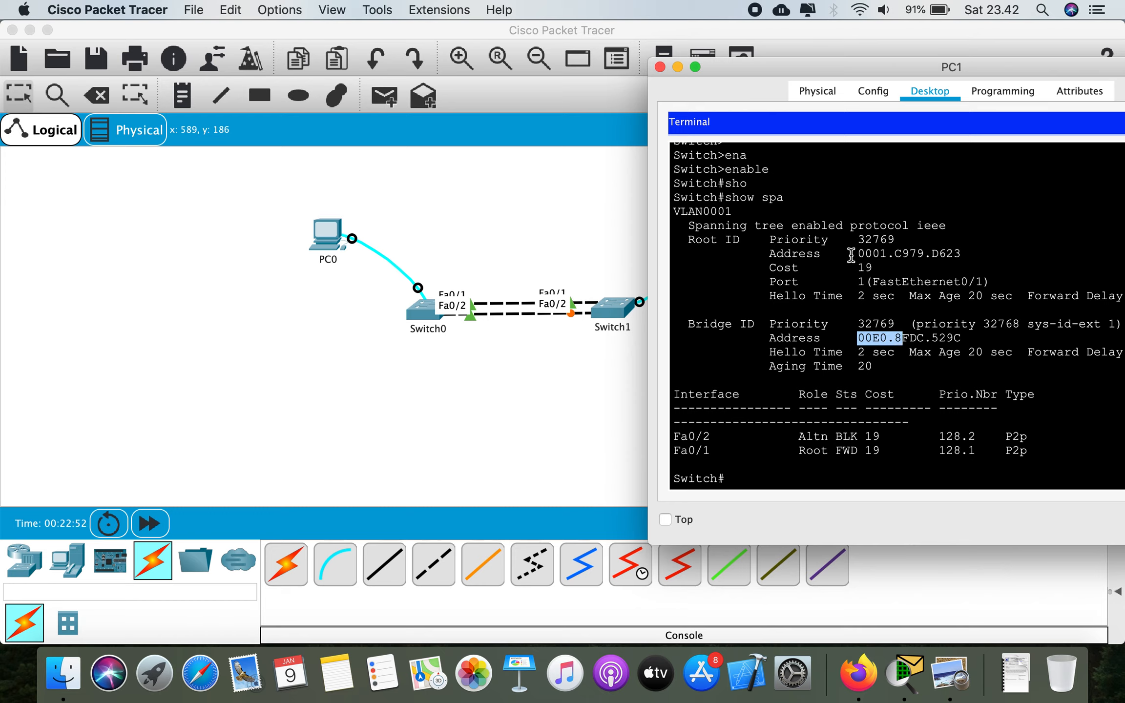
left_click_drag(851, 254, 894, 255)
left_click(894, 255)
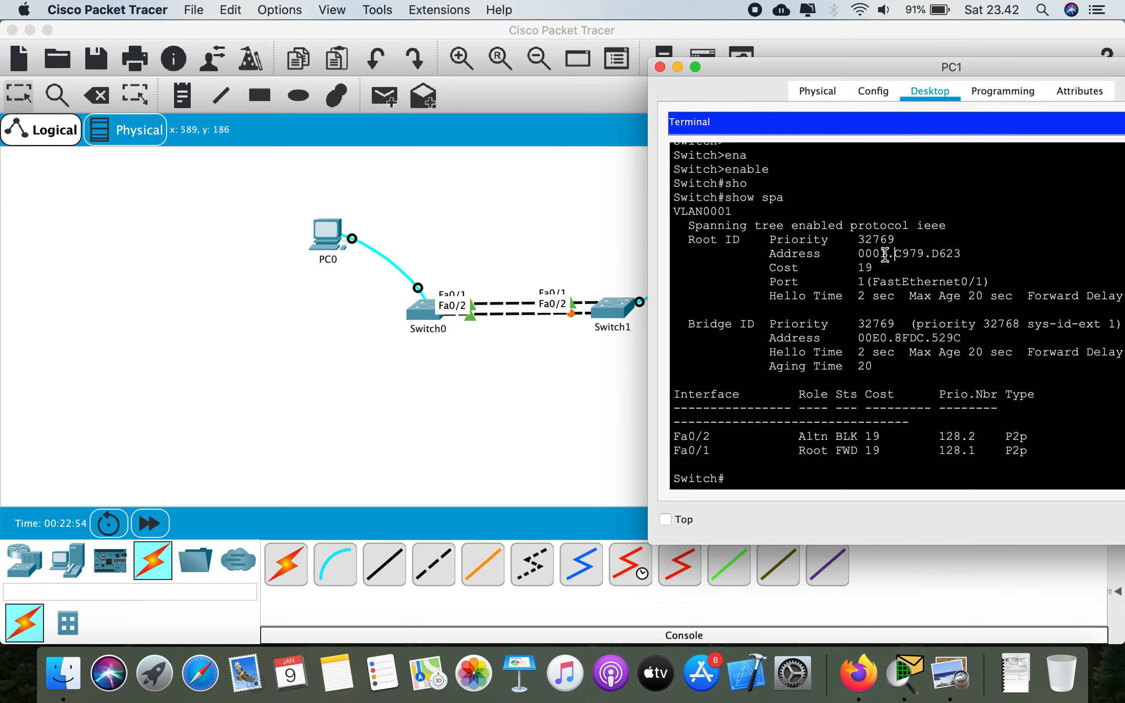
double_click(865, 337)
Step: Examine the roles and states of Fa0/1 and Fa0/2 in Switch1's interface table against the topology
left_click(683, 436)
left_click_drag(683, 436, 814, 452)
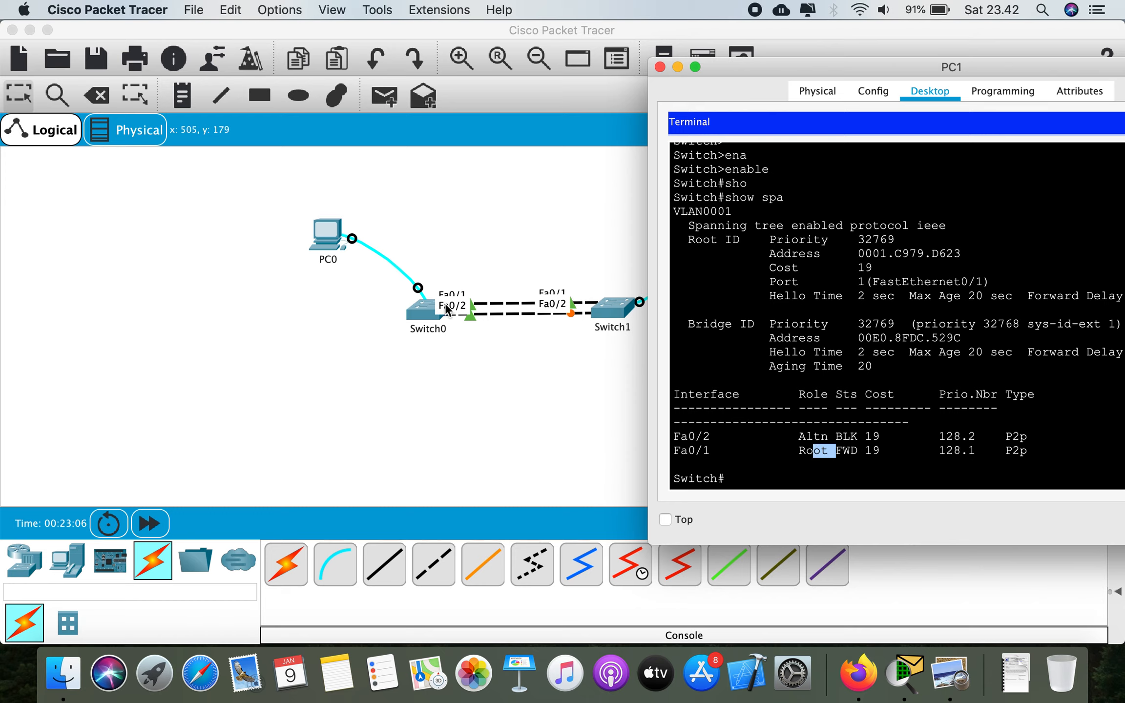
left_click_drag(694, 436, 832, 436)
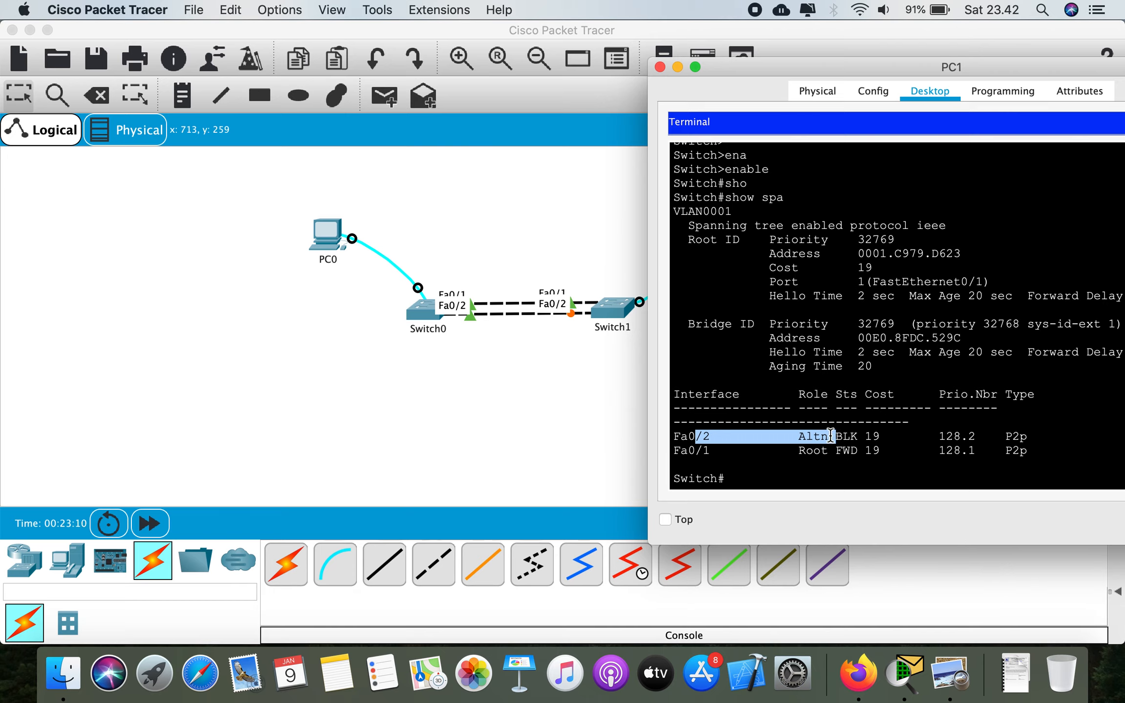
left_click(828, 436)
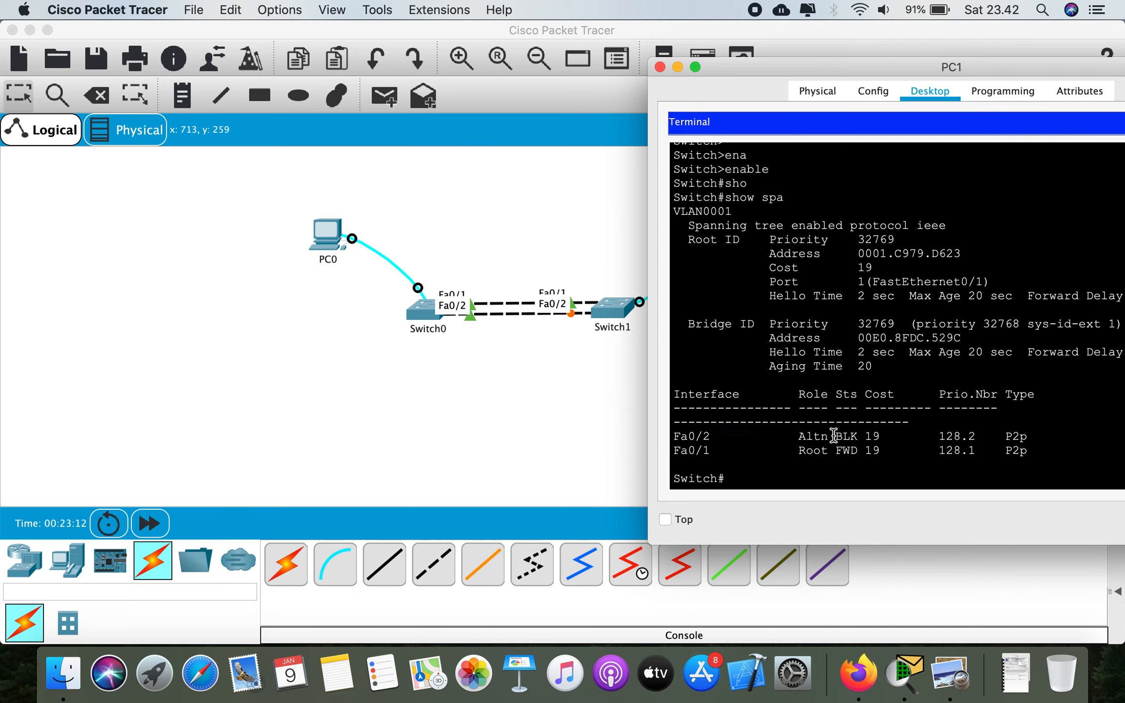
left_click_drag(835, 436, 799, 437)
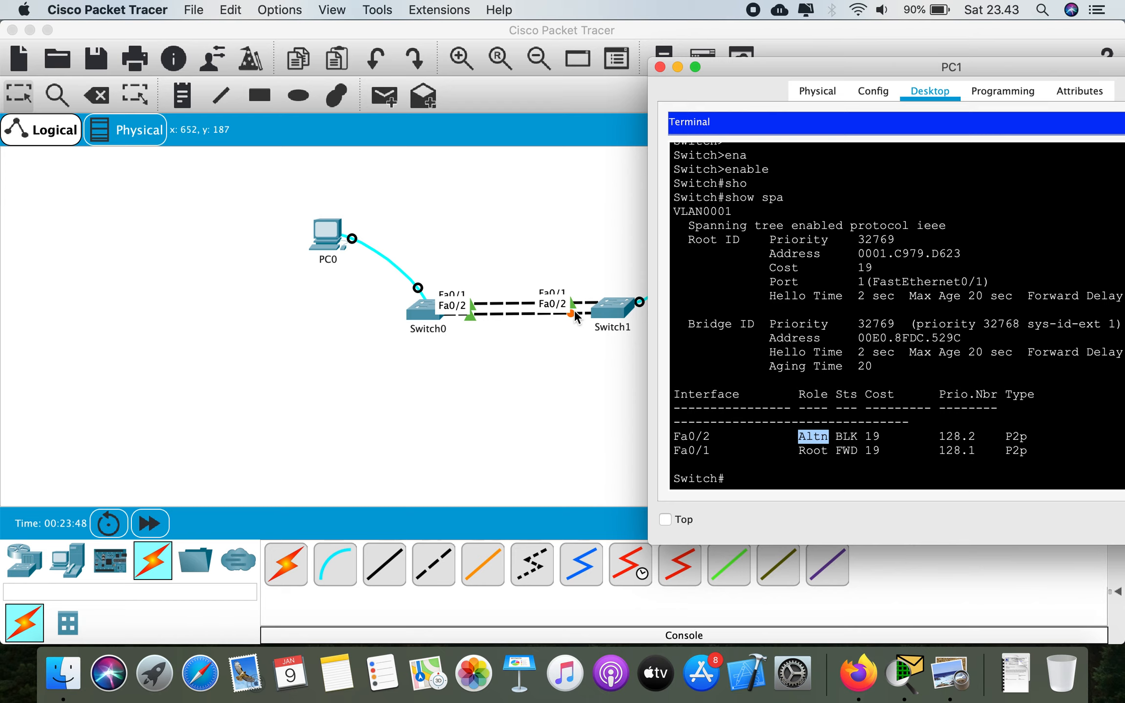
Step: Enter global configuration mode on Switch1 with configure terminal, keeping the switch topology uncovered
left_click(735, 480)
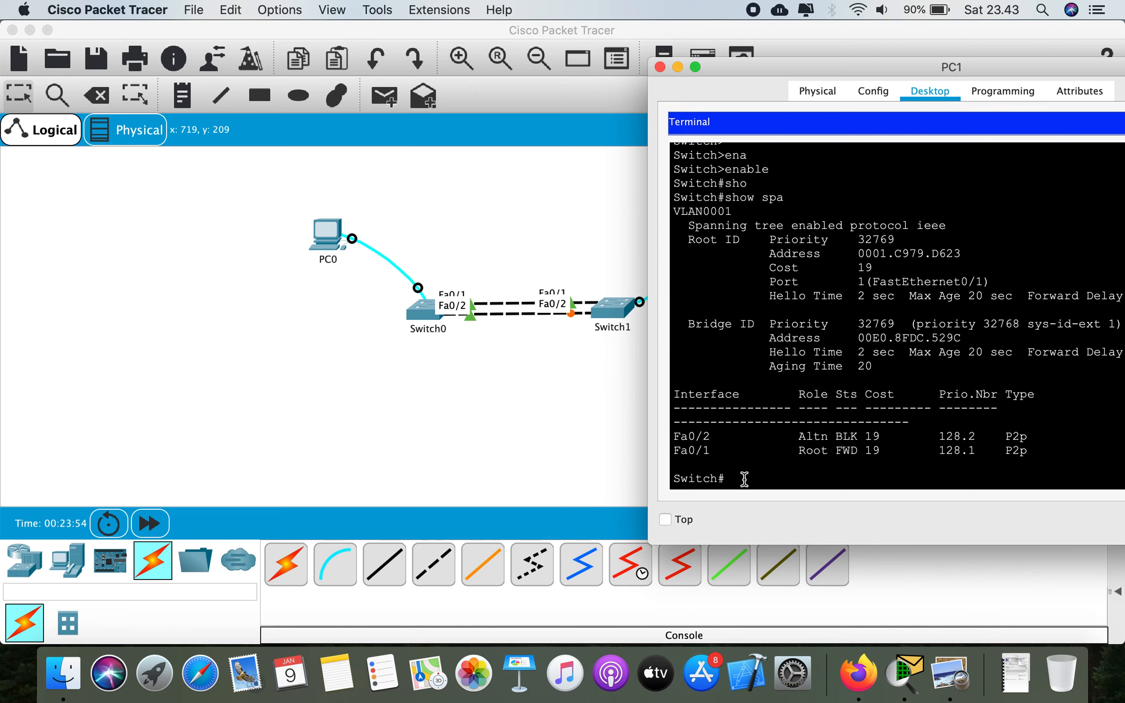
type("con")
key("Tab")
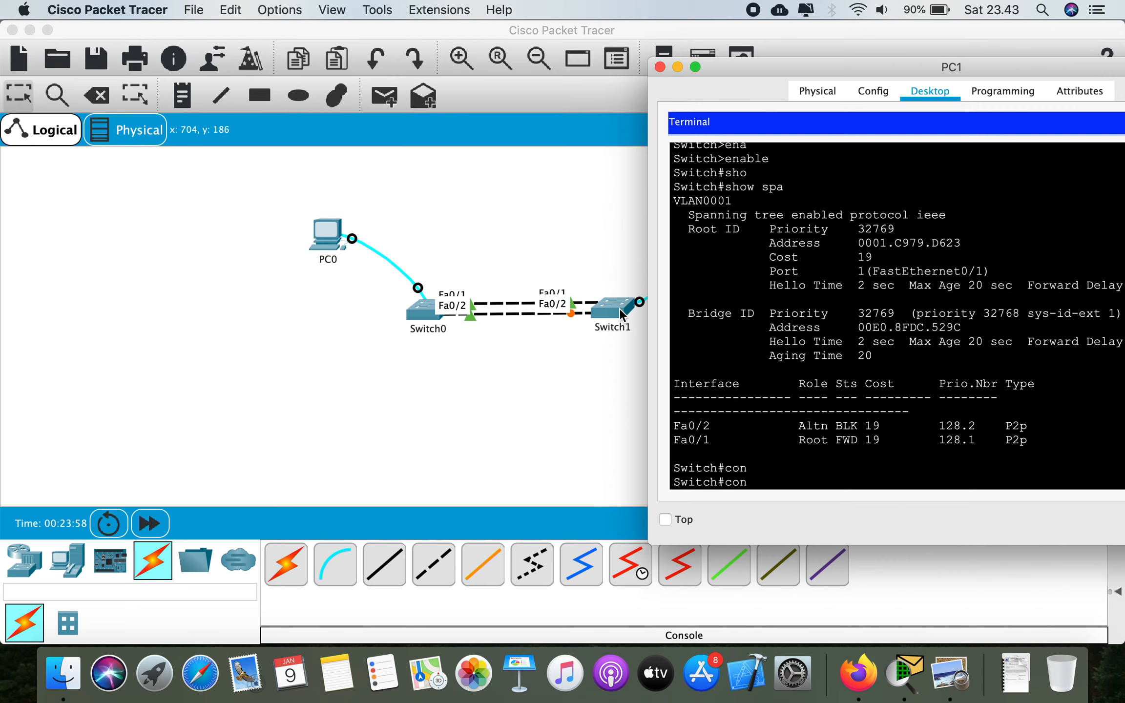
left_click_drag(756, 62, 778, 35)
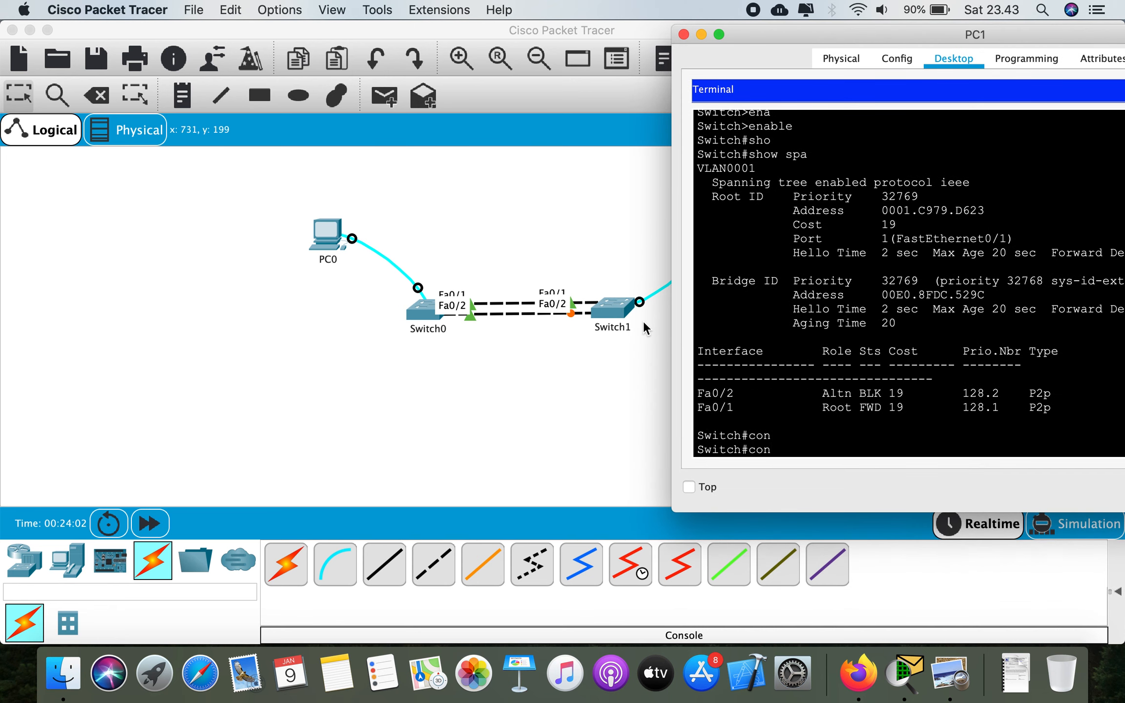
type("f")
key("Tab")
type("ter")
key("Tab")
key("Return")
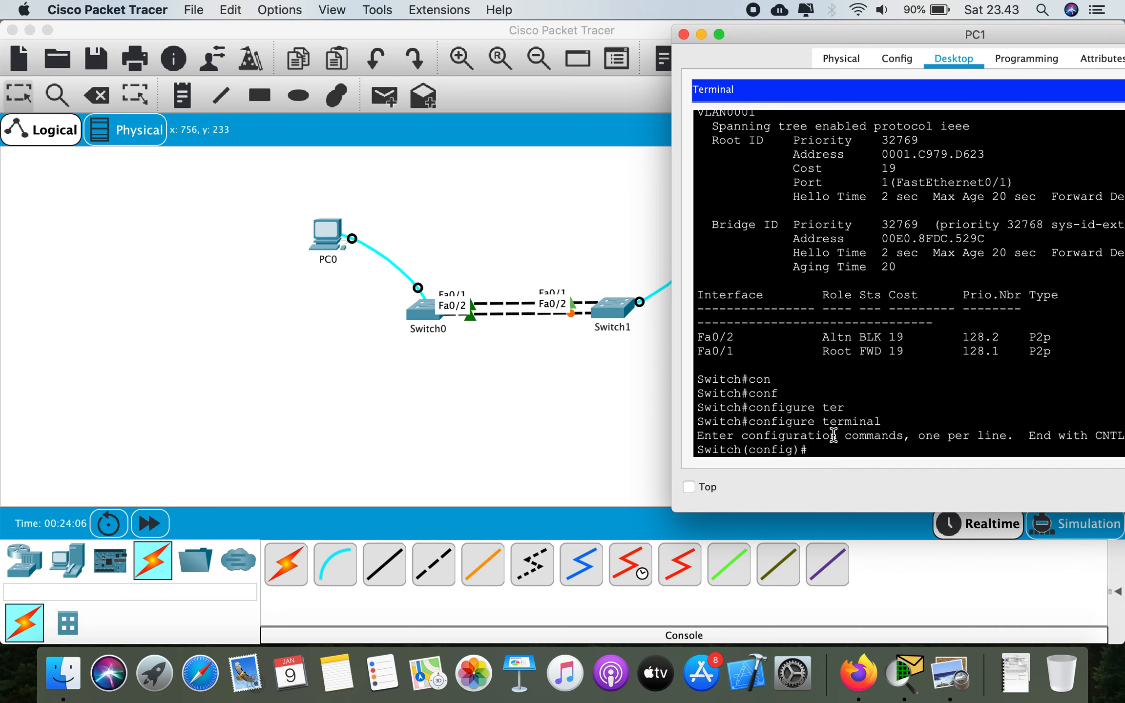
Step: Query the accepted values for the spanning-tree vlan 1 priority command on Switch1
type("spa")
key("Tab")
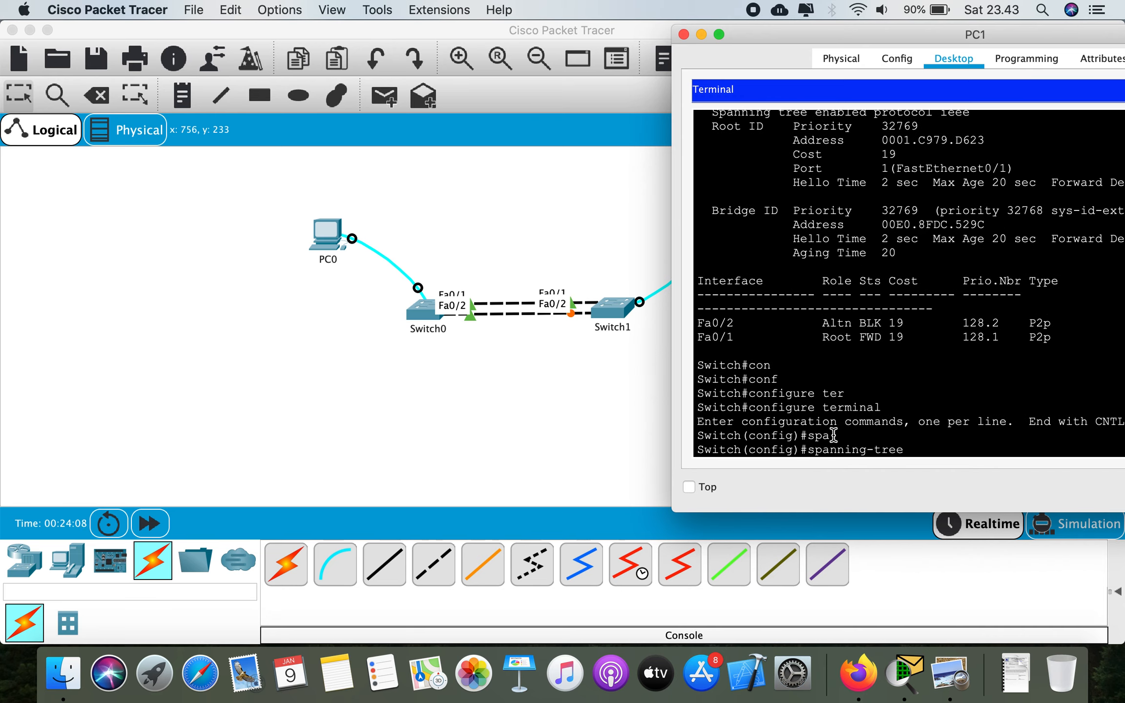
type("v")
key("Tab")
type("1 p")
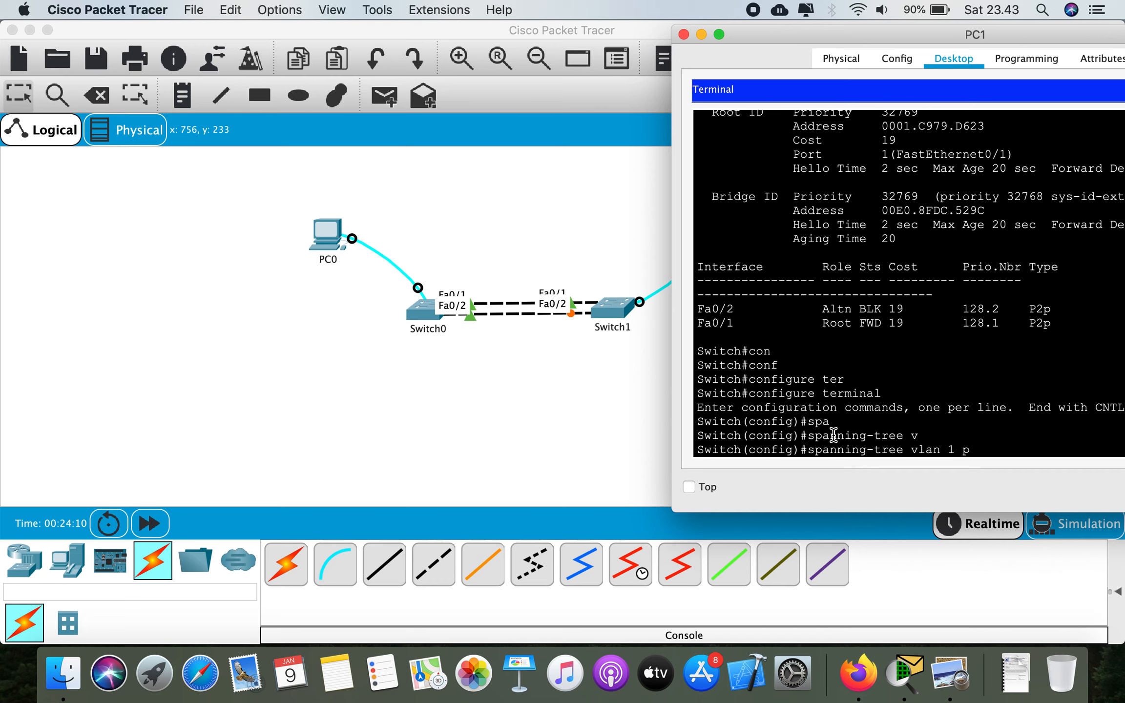
type("ri")
key("Tab")
type("?")
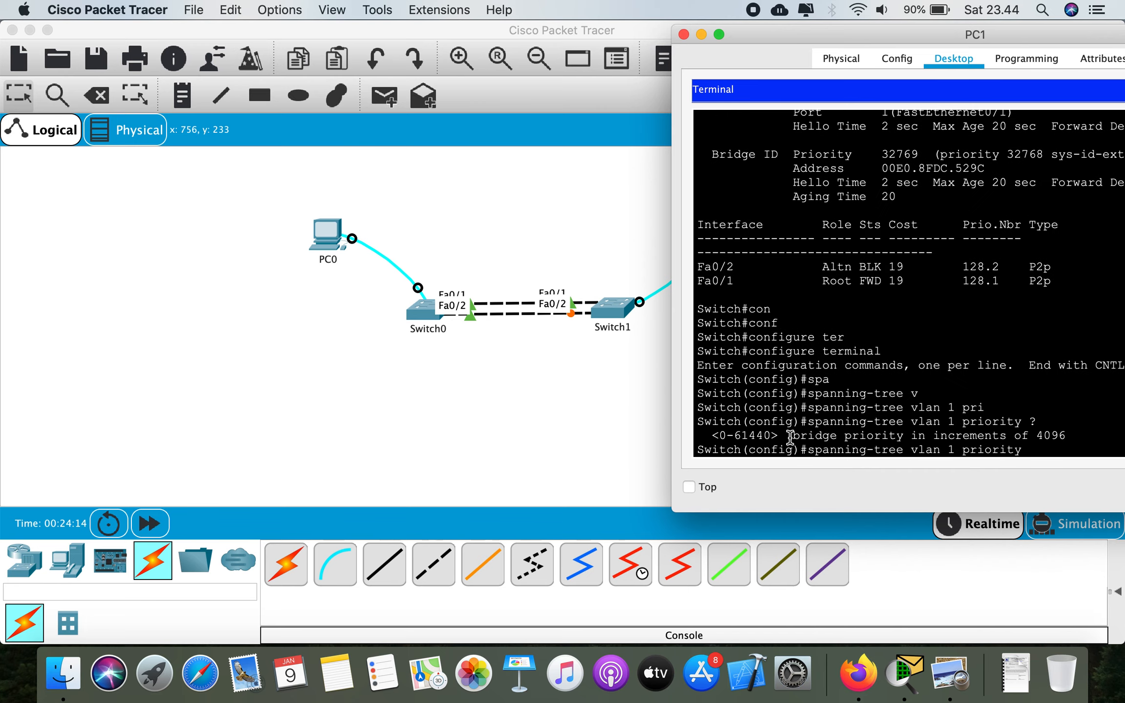
Step: Remove the priority keyword from the command line and list the options of spanning-tree vlan 1
key("BackSpace")
key("BackSpace")
key("BackSpace")
key("BackSpace")
key("BackSpace")
key("BackSpace")
key("BackSpace")
key("BackSpace")
key("BackSpace")
type("?")
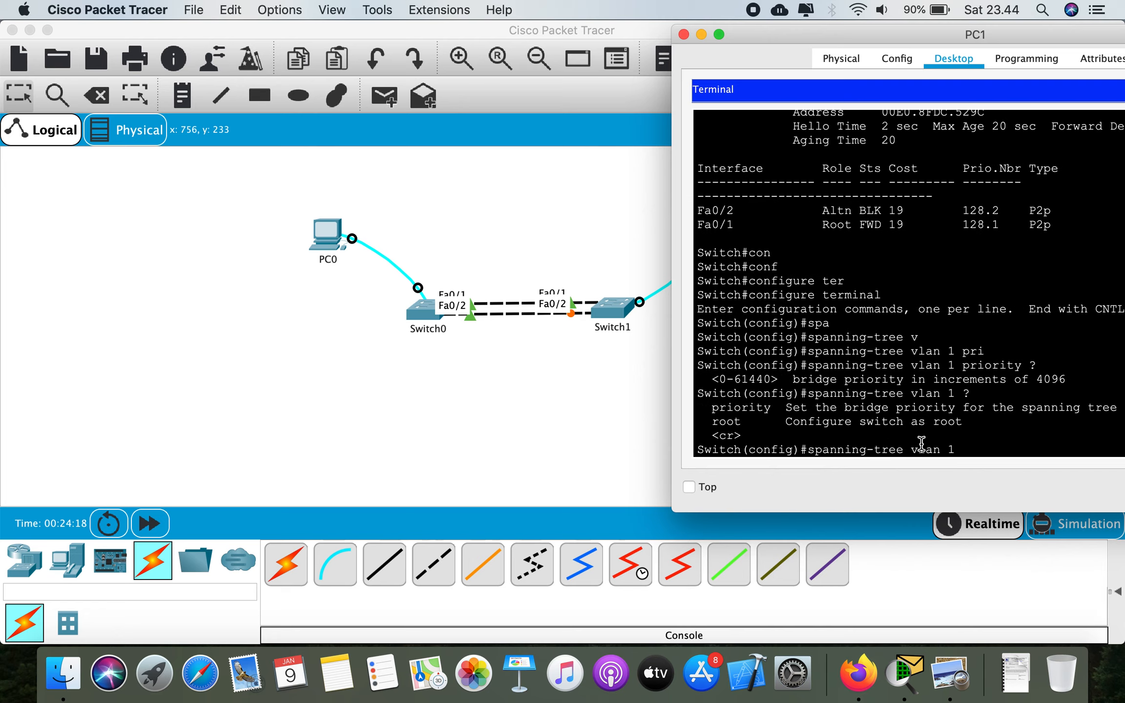
Step: Try spanning-tree vlan 1 root on Switch1 without an argument, and list the options the root keyword accepts
type("ro")
key("Tab")
key("Return")
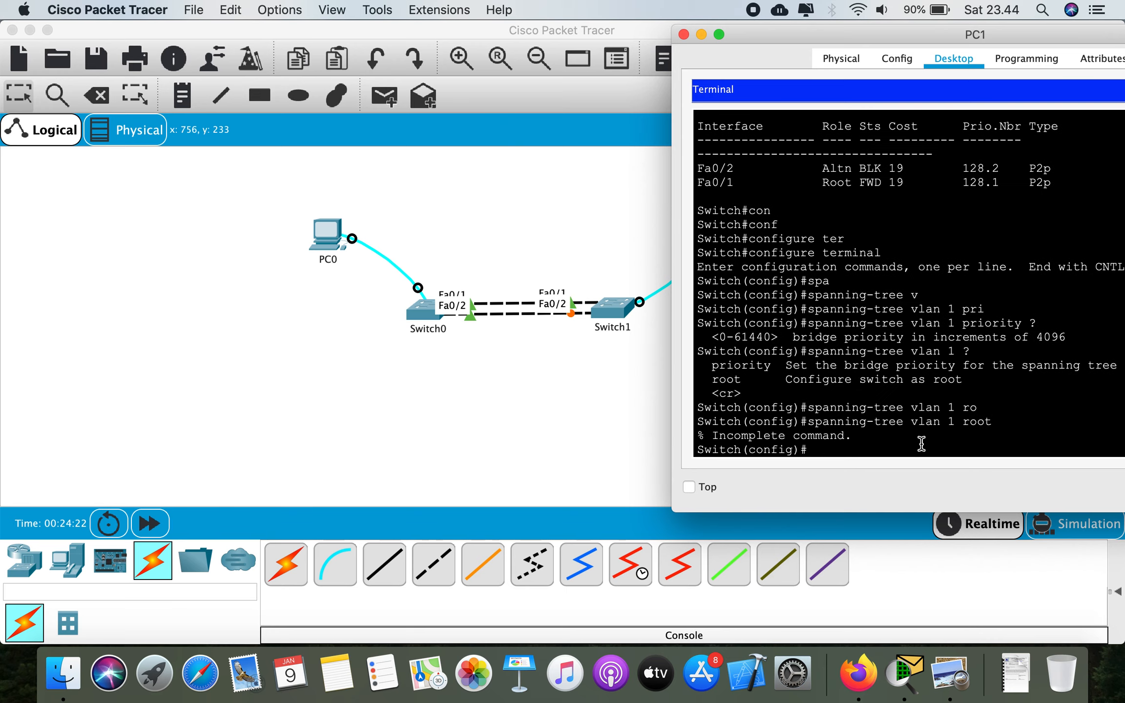
key("Up")
type("?")
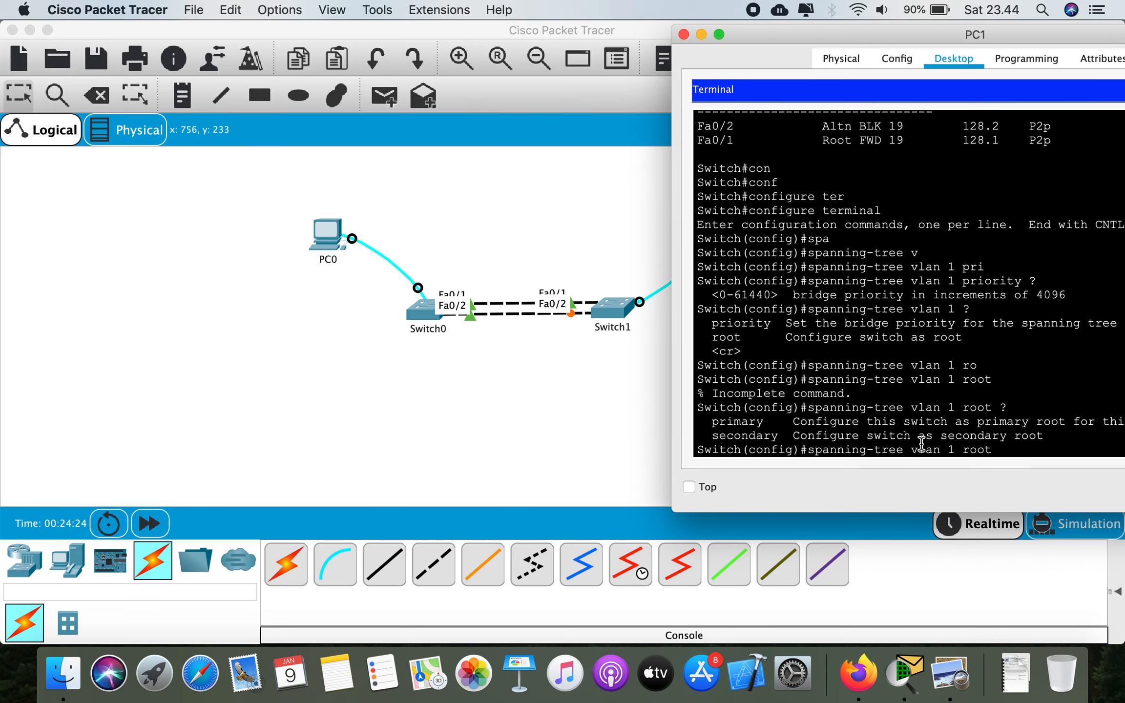
Step: Make Switch1 the primary root bridge for VLAN 1 with spanning-tree vlan 1 root primary
type("pri")
key("Tab")
key("Return")
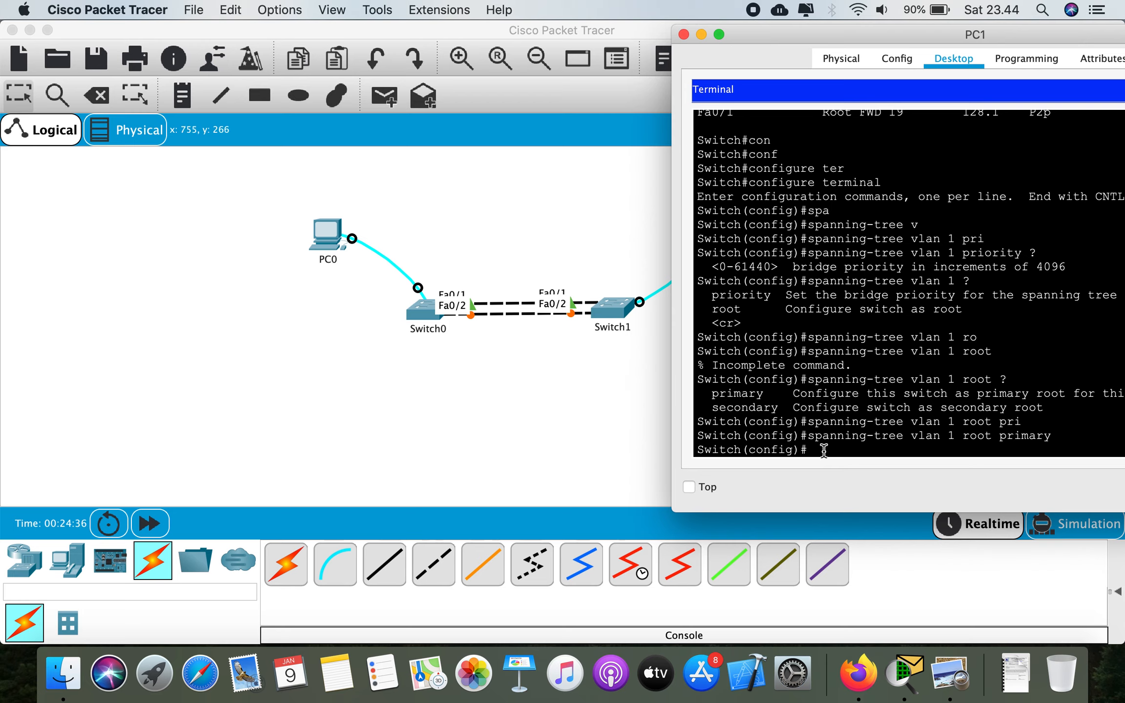
Step: Leave global configuration mode on Switch1 and return to the privileged prompt
type("exxit")
key("Return")
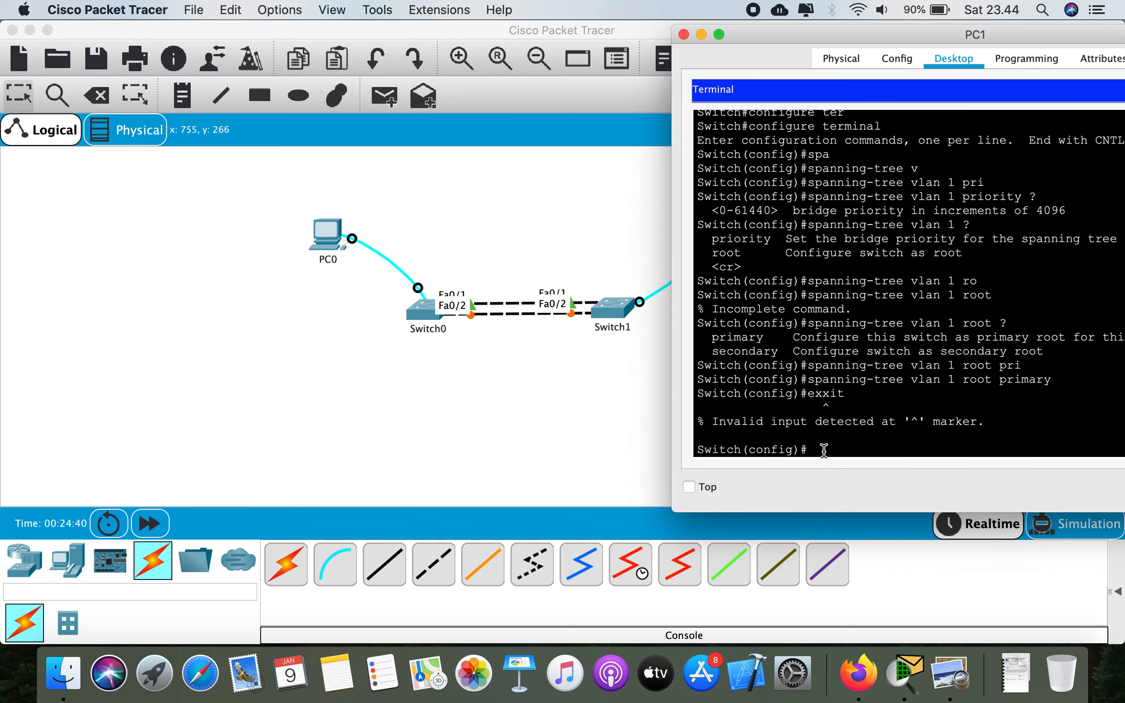
type("exit")
key("Return")
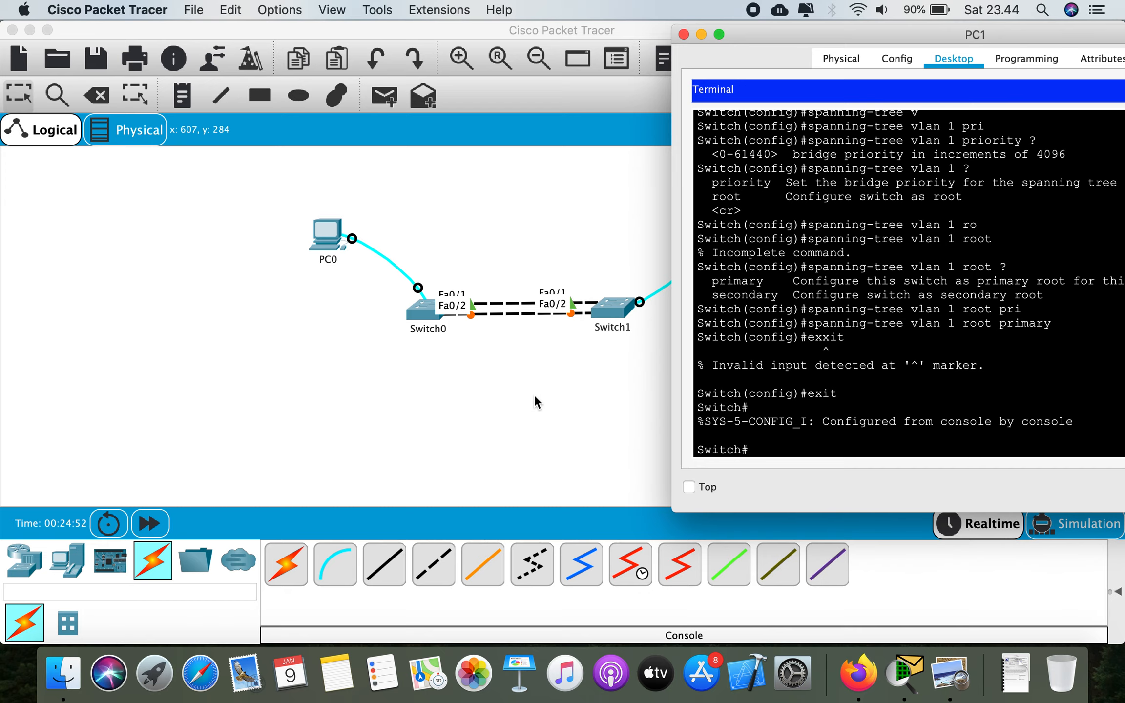
Step: Display Switch1's spanning-tree status from PC1's terminal, and examine the root bridge information and the port roles and states
key("super+w")
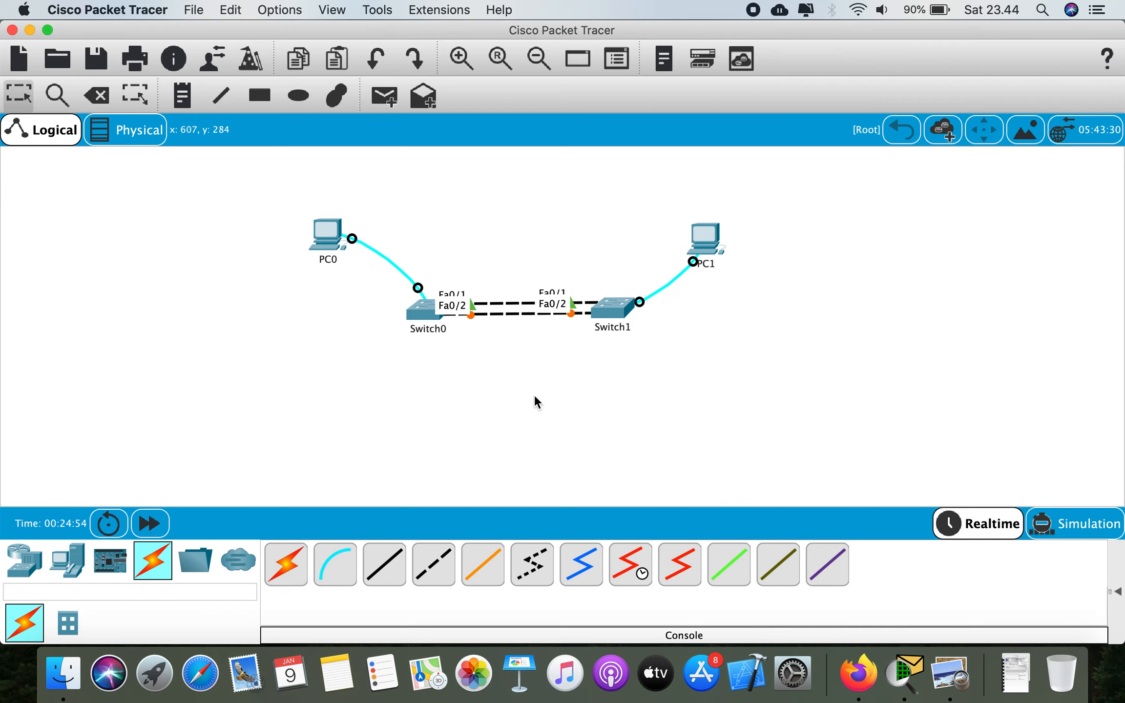
key("super+Tab")
key("super+Tab")
left_click(707, 236)
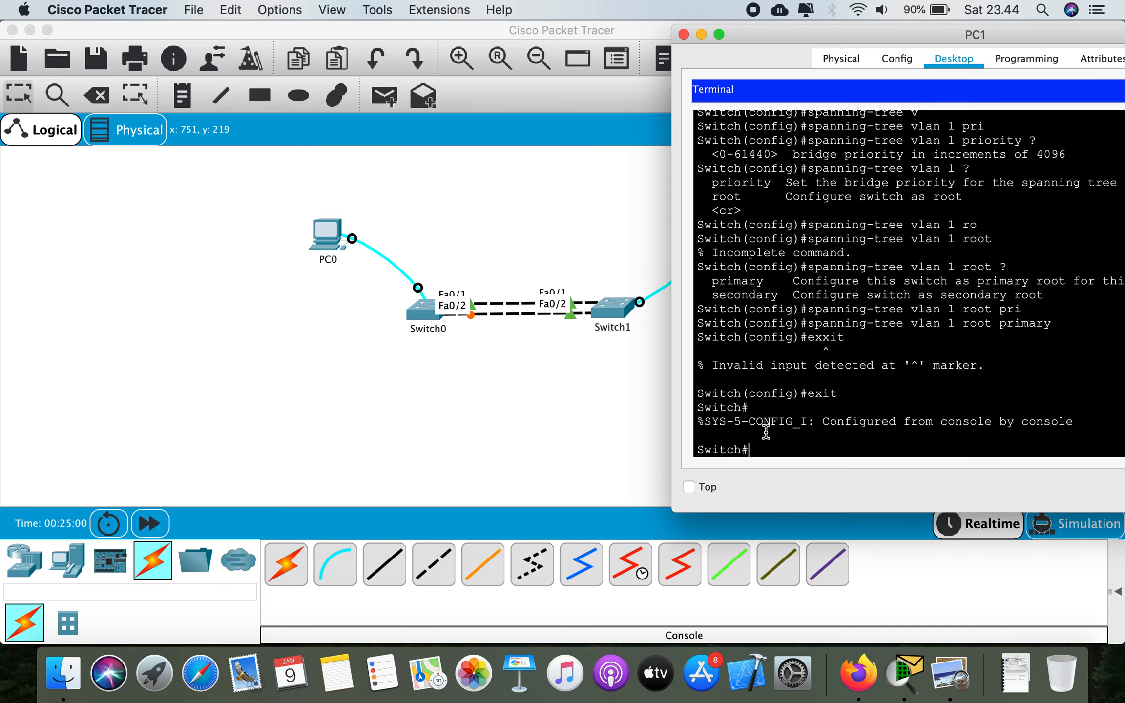
type("sho")
key("Tab")
type("spa")
key("Tab")
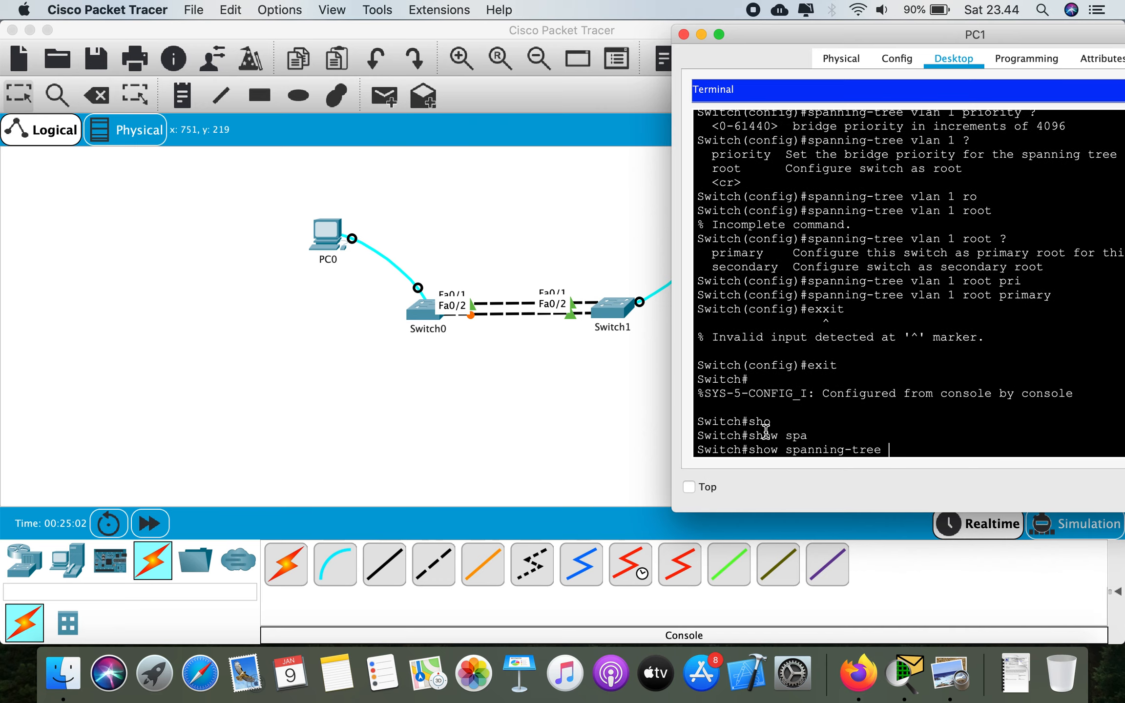
key("Return")
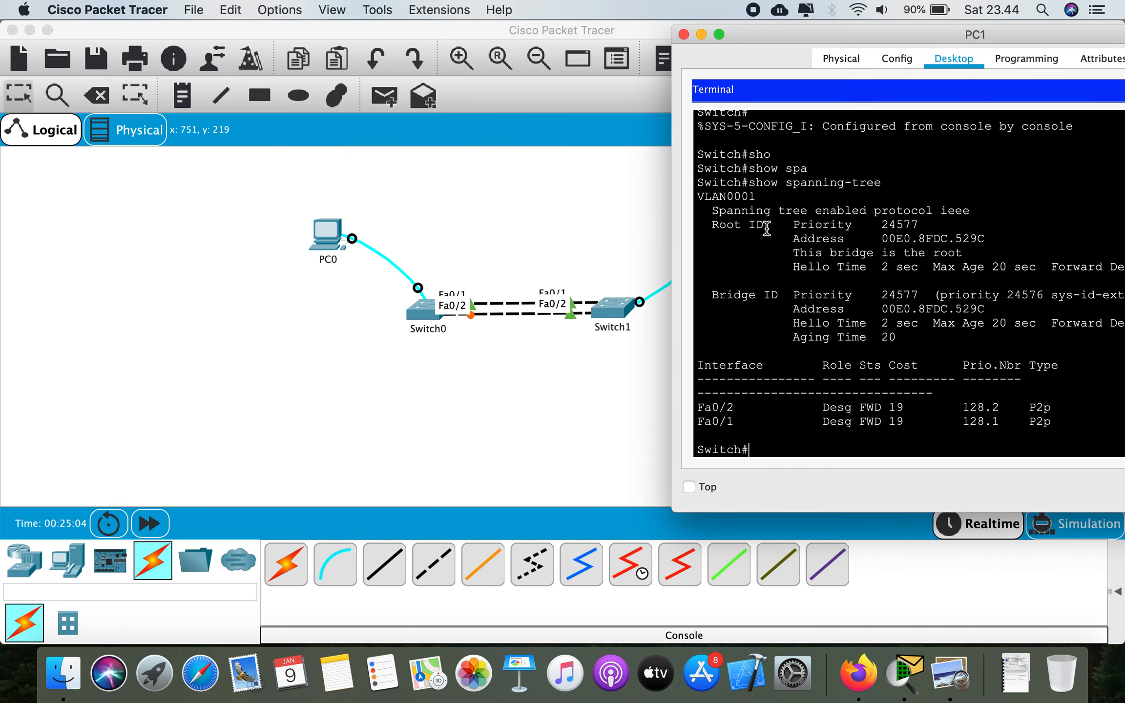
left_click_drag(807, 254, 889, 239)
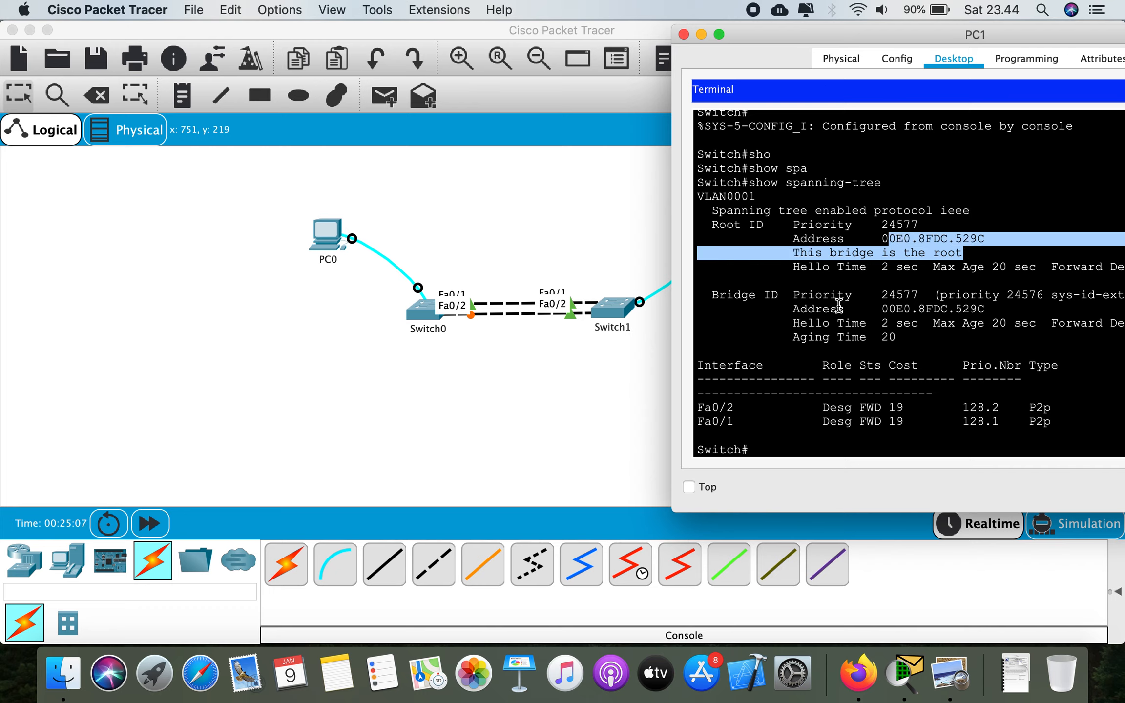
left_click_drag(824, 410, 891, 426)
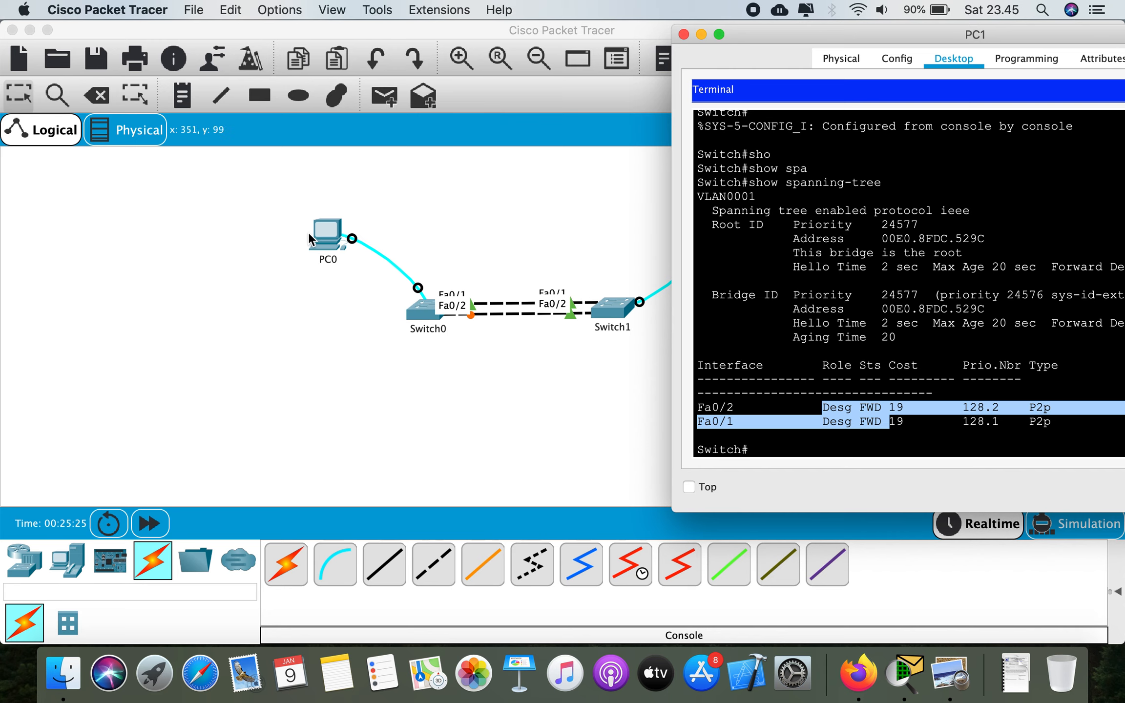
Step: Enter global configuration mode on Switch0 from PC0's terminal, and move the terminal window off the switch topology
left_click(323, 237)
left_click(578, 467)
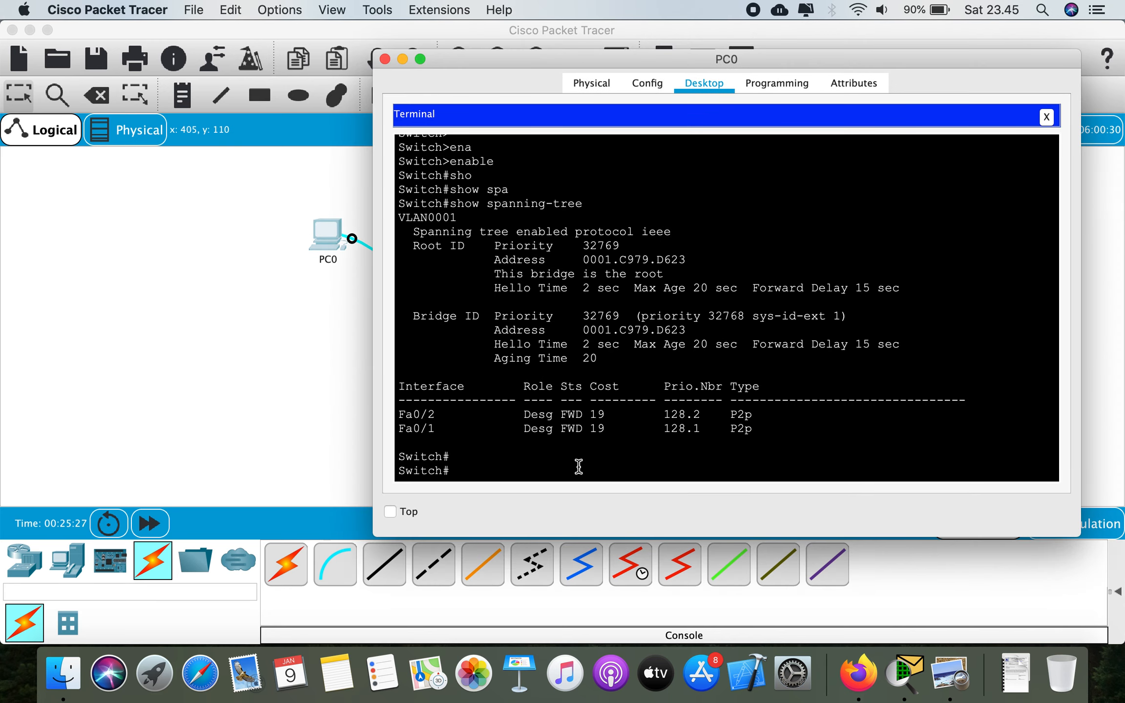
type("conf")
key("Tab")
type("ter")
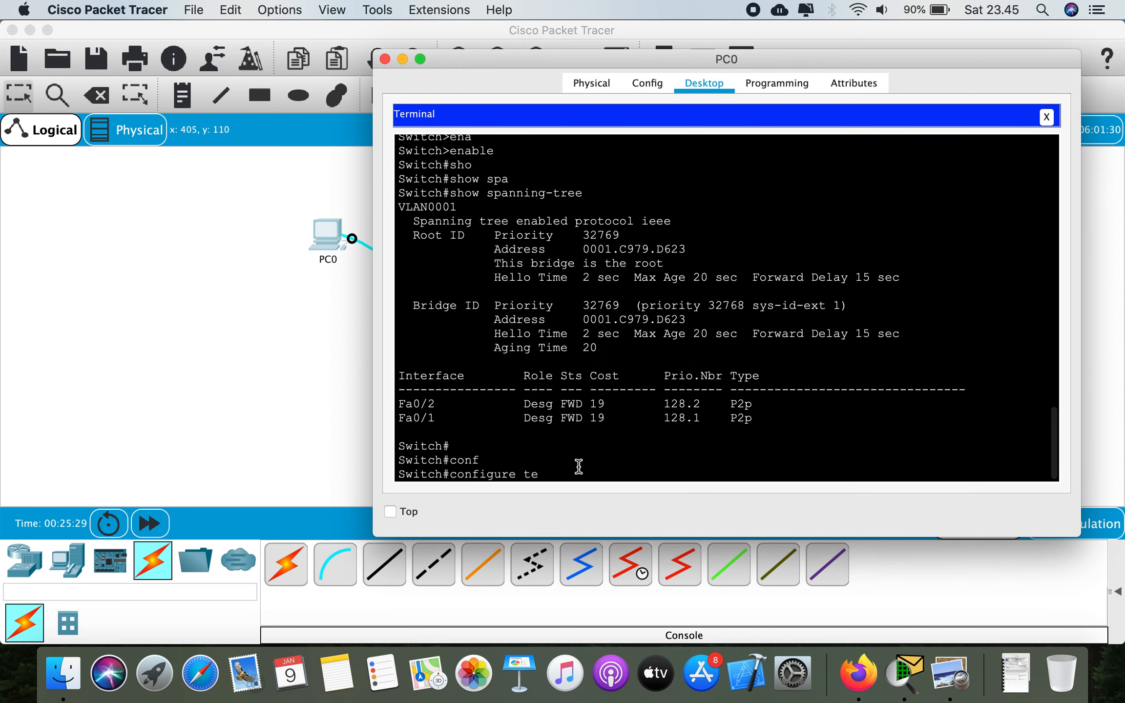
key("Tab")
key("Return")
left_click_drag(577, 58, 734, 33)
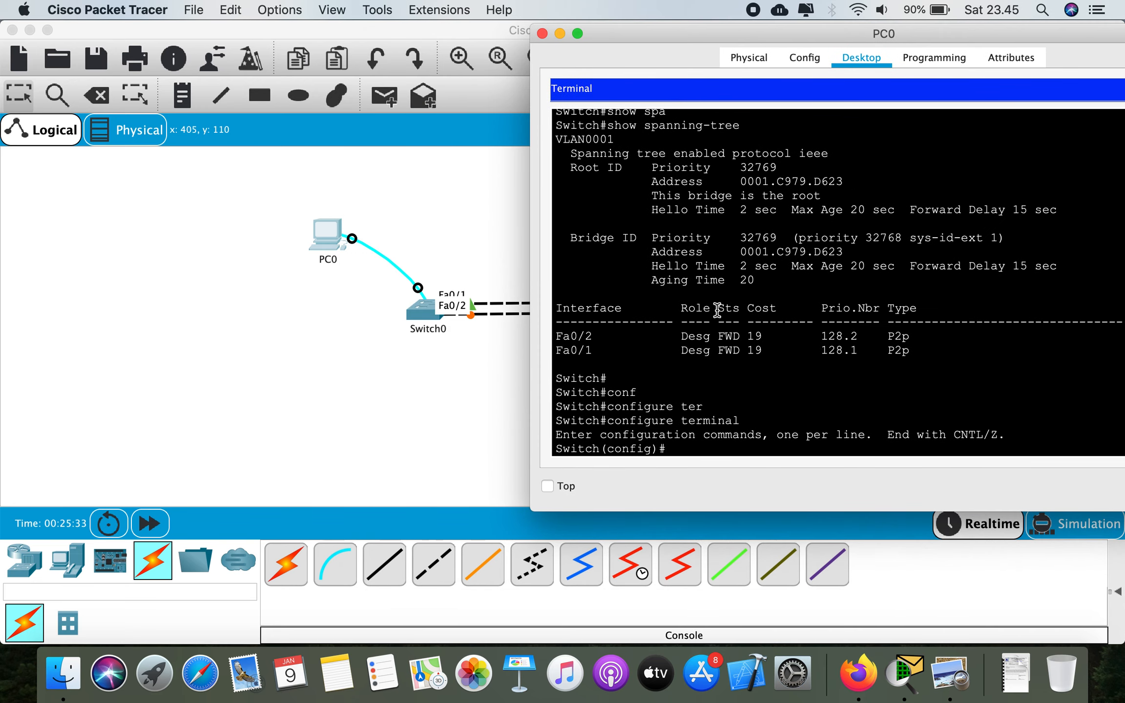
Step: Set the speed of interface fastEthernet 0/1 on Switch0 to 10
type("in")
key("Tab")
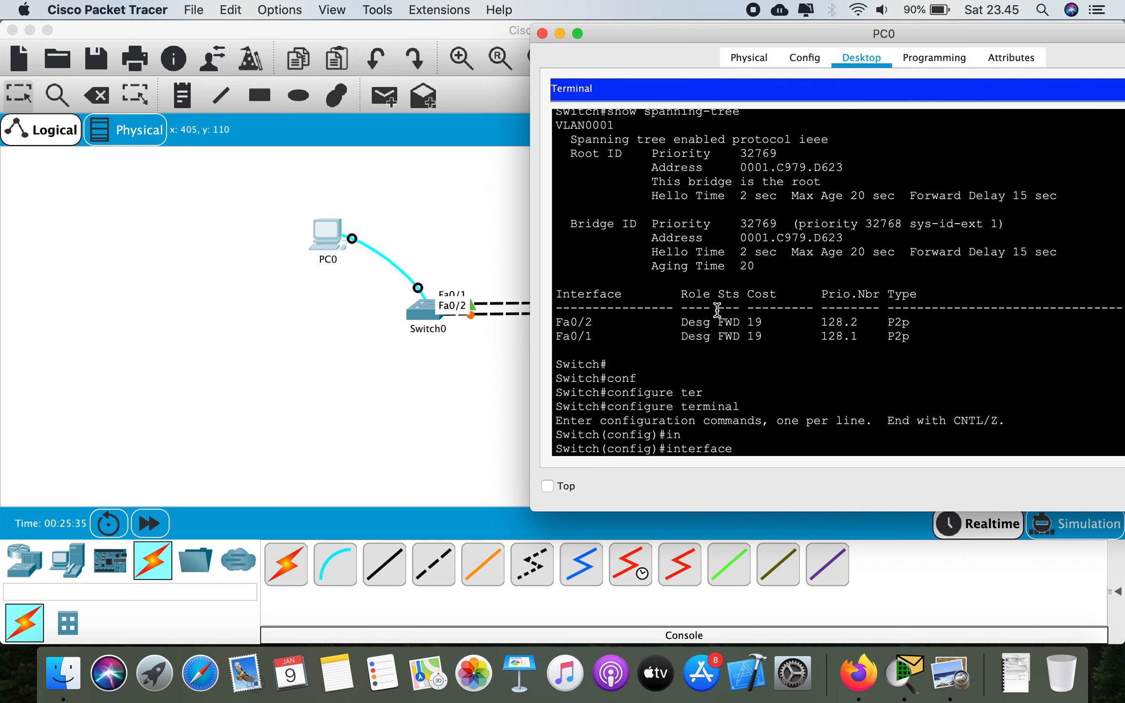
type("fas")
key("Tab")
type("0")
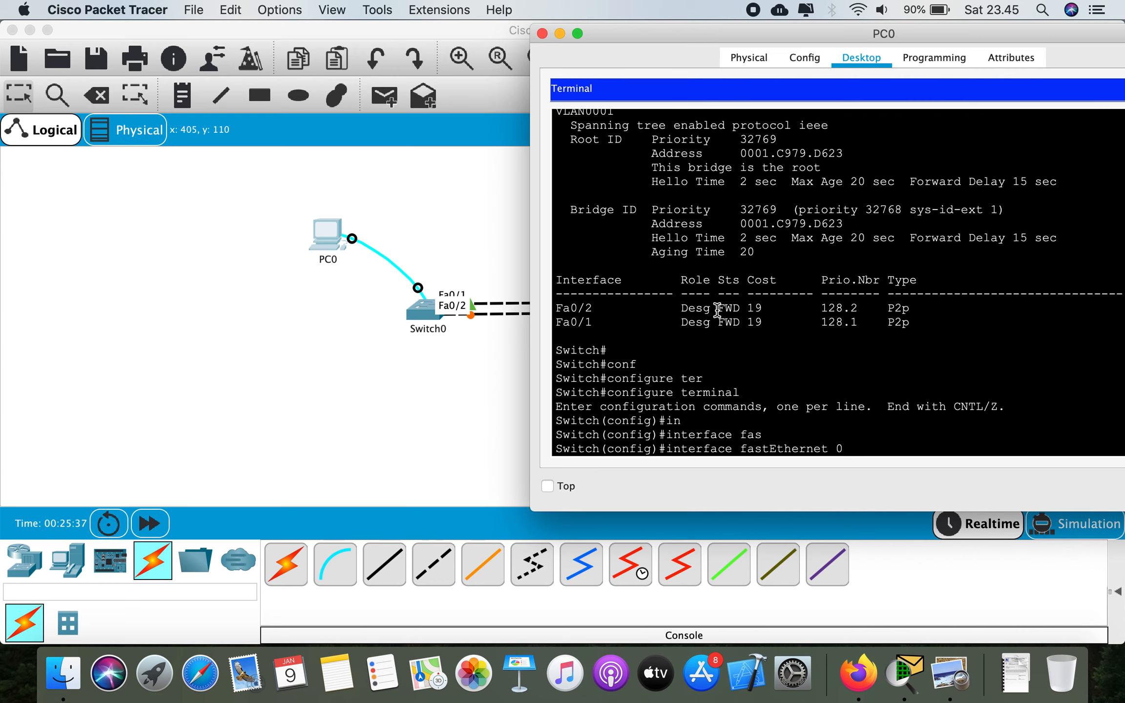
type("/1")
key("Return")
type("s")
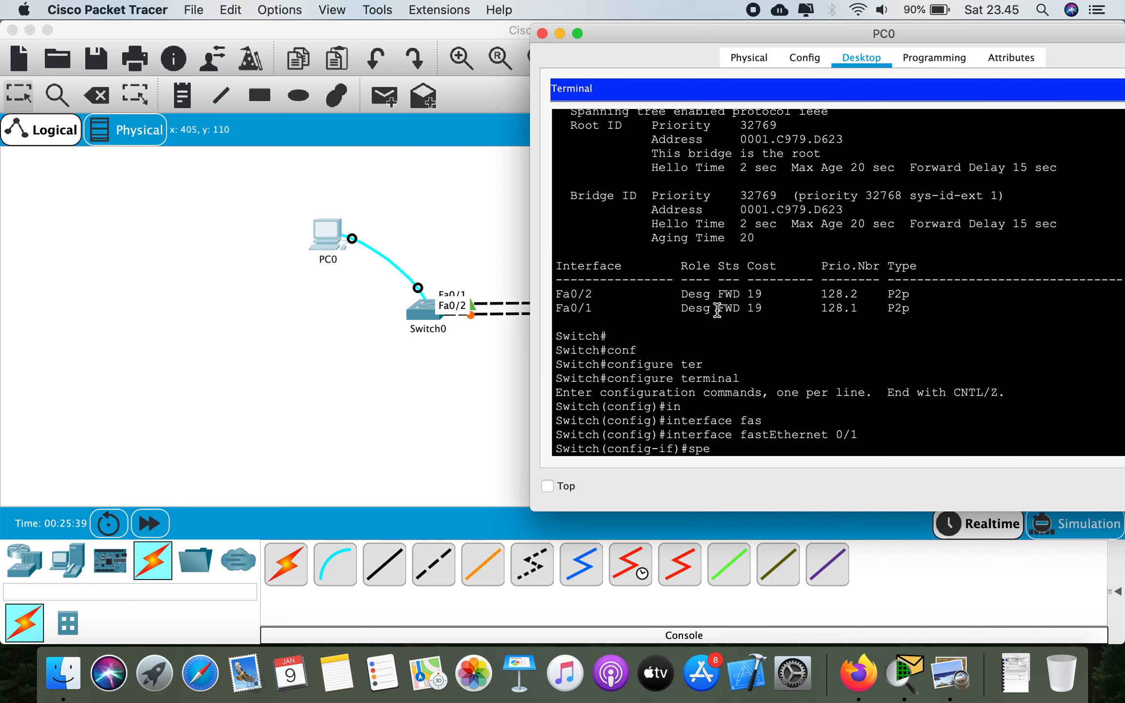
type("pe")
key("Tab")
type("1")
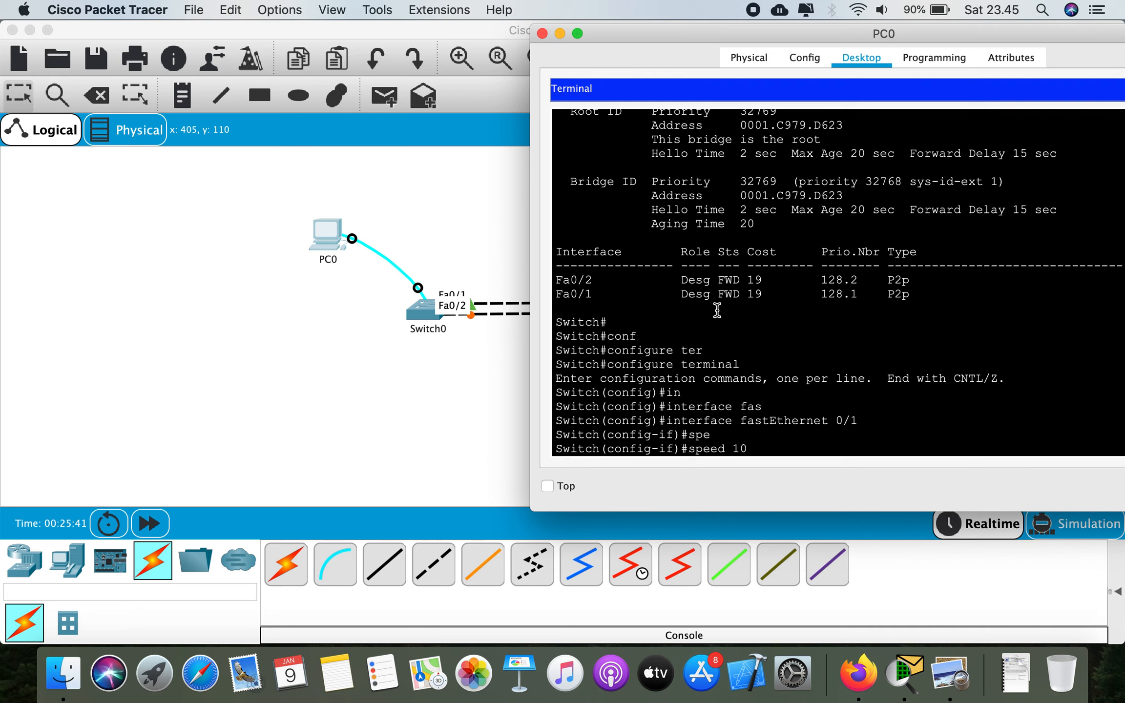
type("0")
key("Return")
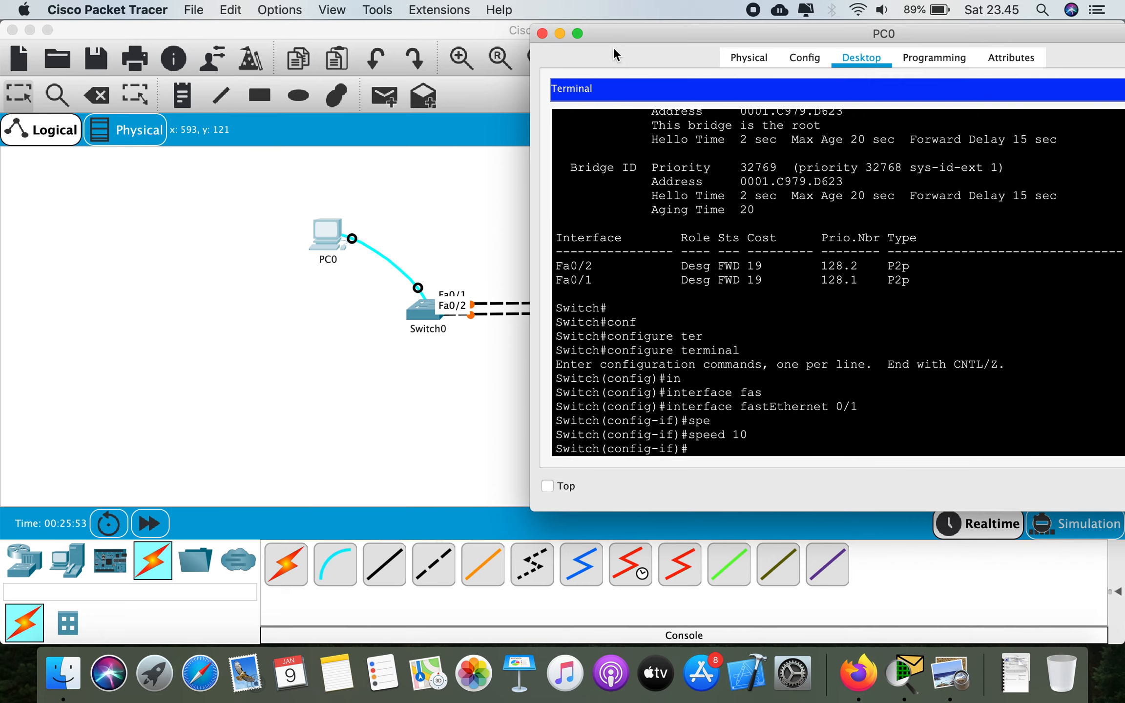
Step: Enable spanning-tree portfast on Switch0's fastEthernet 0/1 interface
left_click_drag(616, 36, 635, 35)
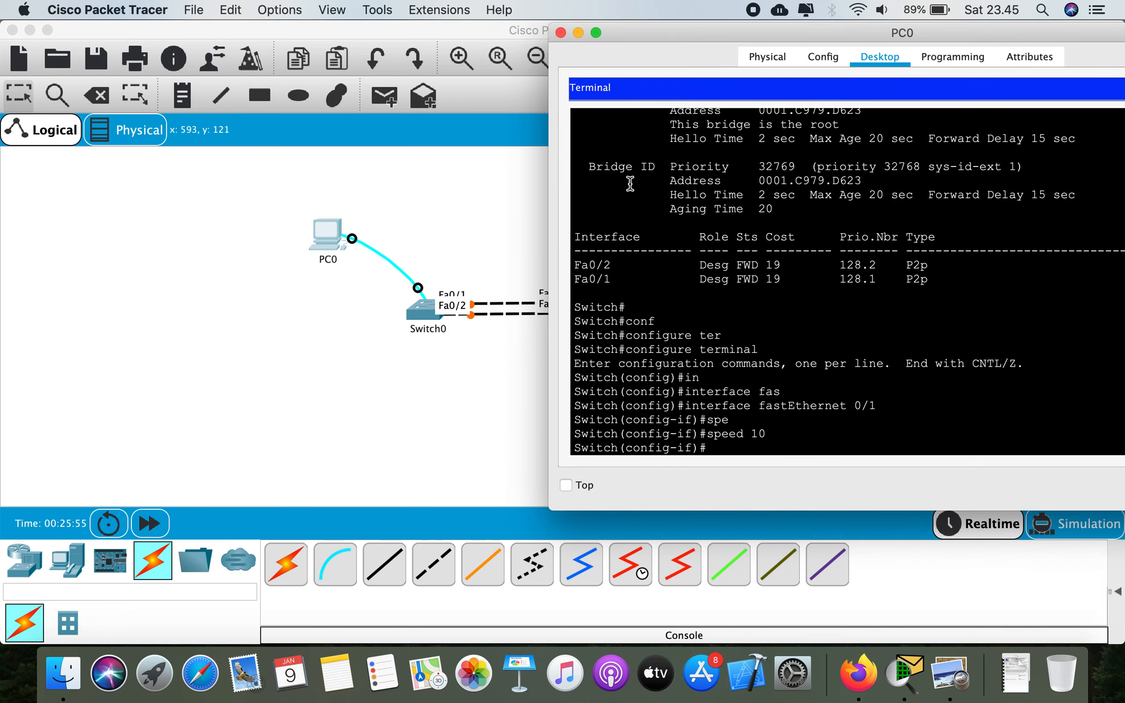
type("spa")
key("Tab")
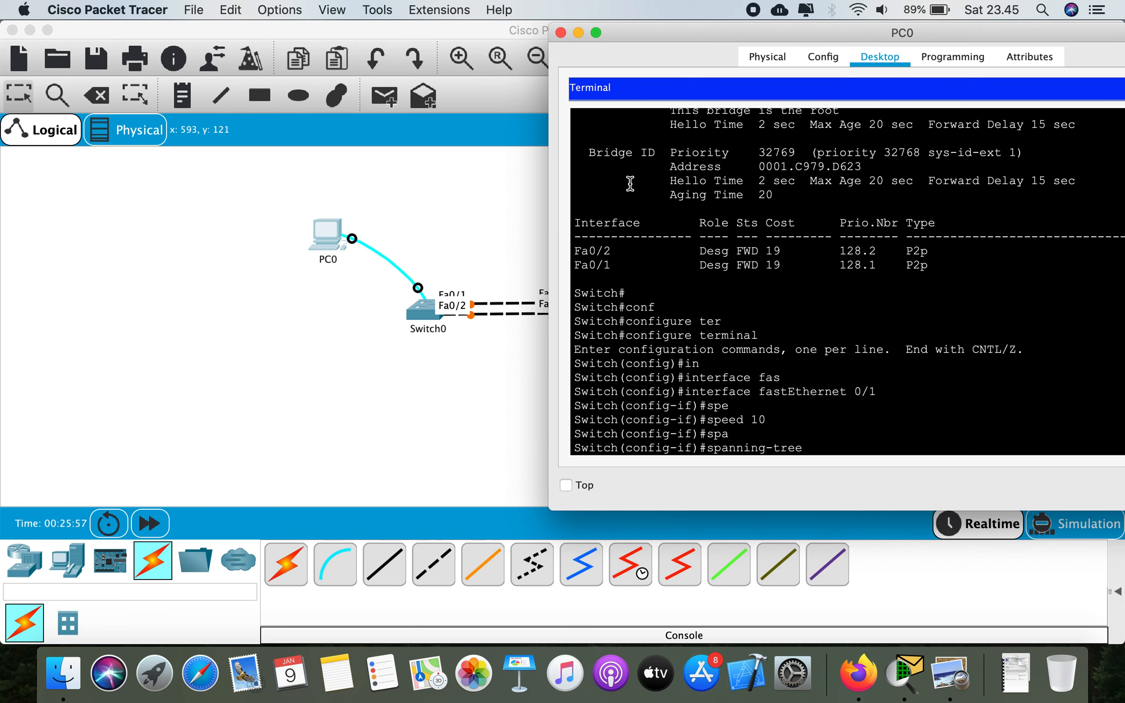
type("po")
key("Tab")
key("Return")
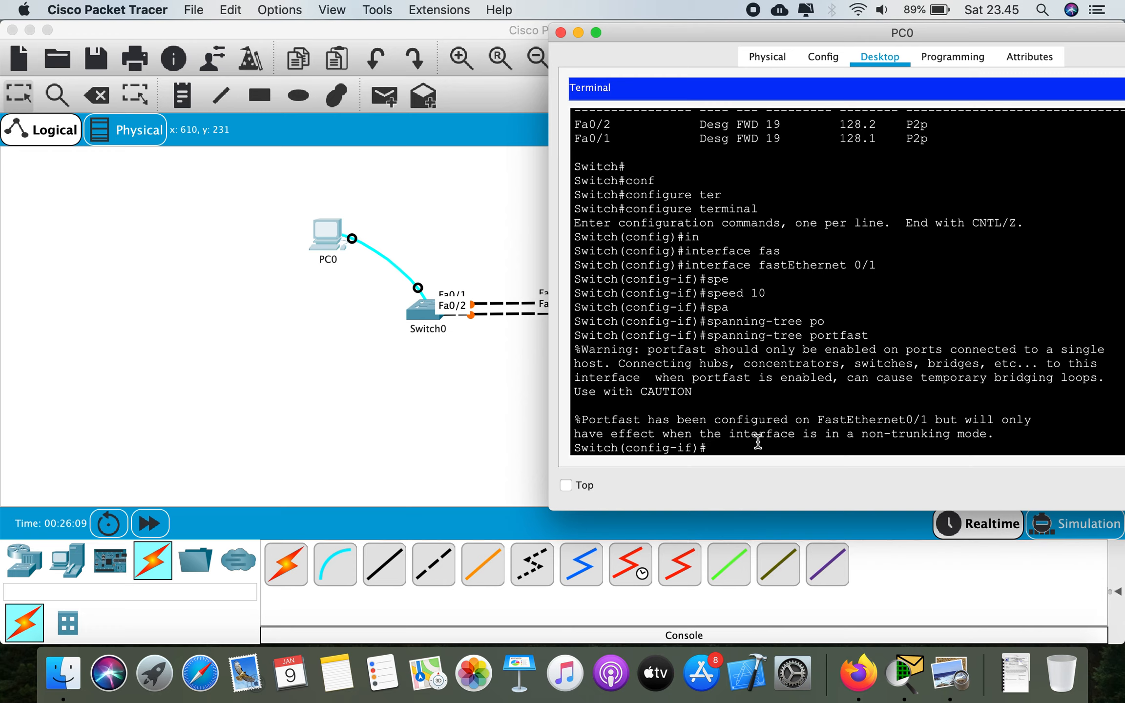
Step: Exit interface and global configuration modes on Switch0, and move the terminal window clear of the links between the switches
type("xi")
type("t")
key("Return")
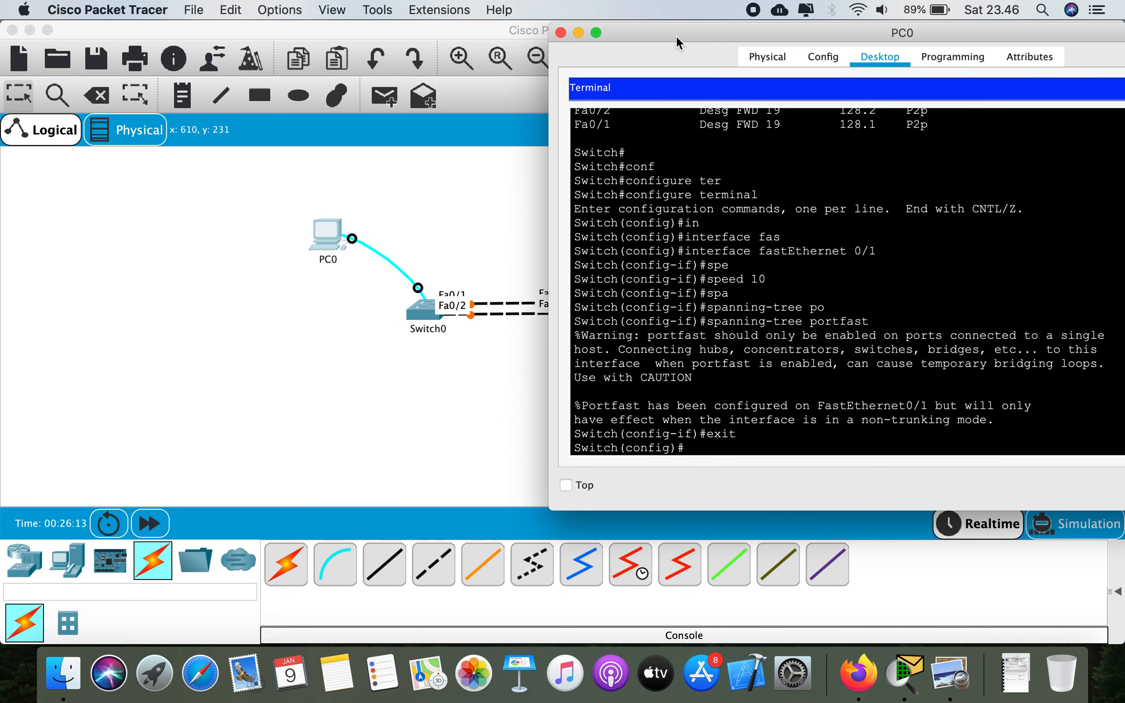
left_click_drag(676, 36, 764, 37)
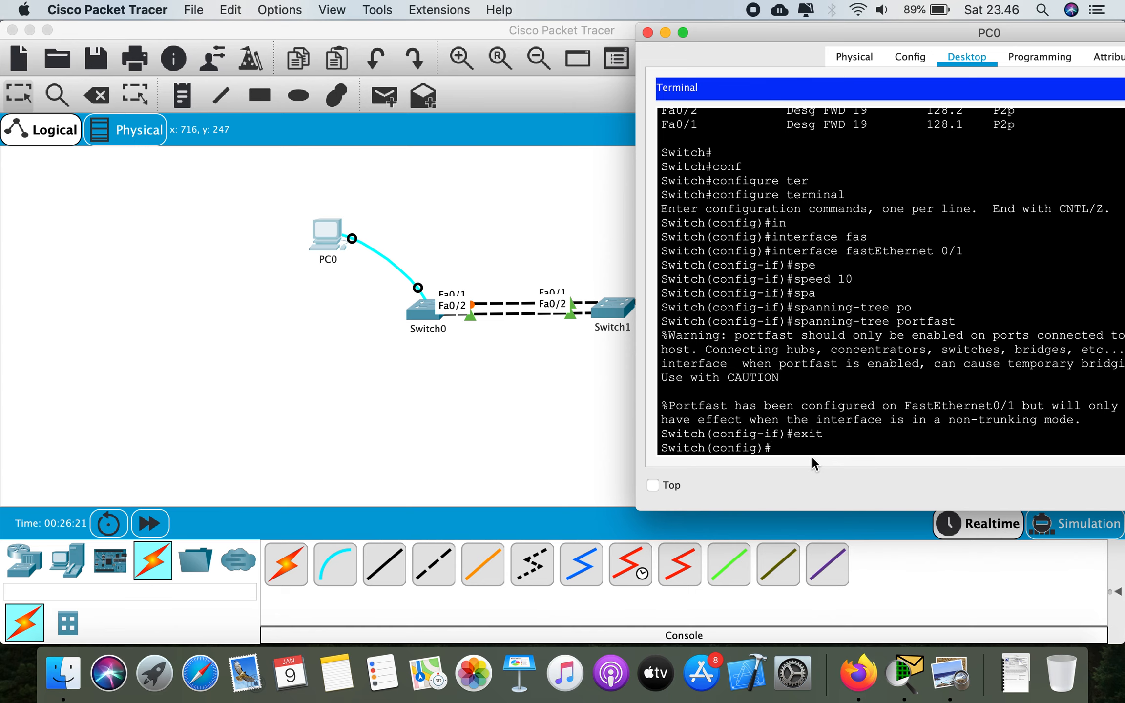
type("it")
key("Return")
key("Return")
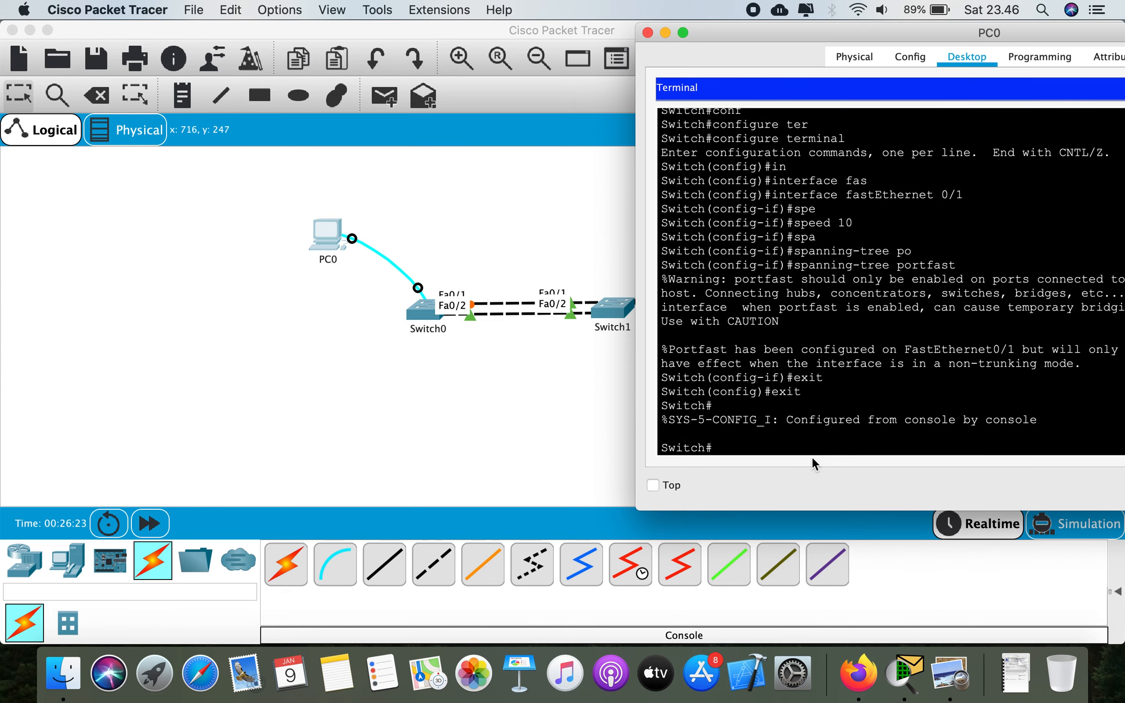
Step: Display Switch0's spanning-tree status, examine the role and state of Fa0/2, and return to the topology workspace
type("sho")
key("Tab")
type("sp")
key("Tab")
key("Return")
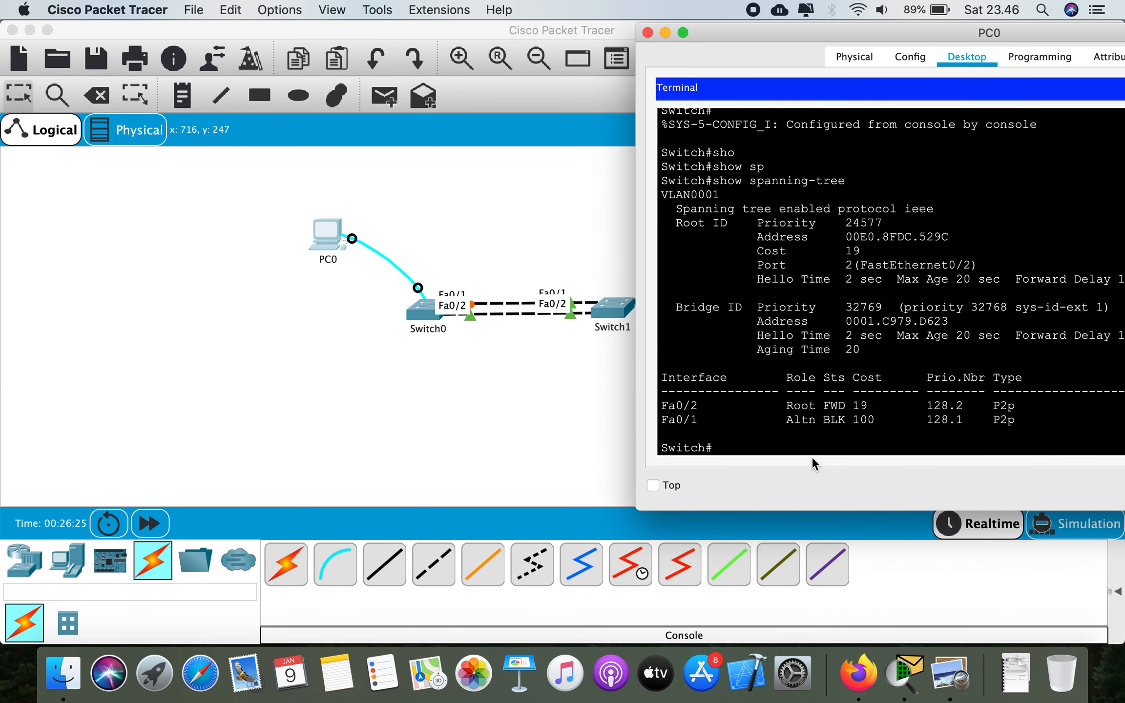
left_click_drag(816, 405, 781, 407)
left_click(526, 405)
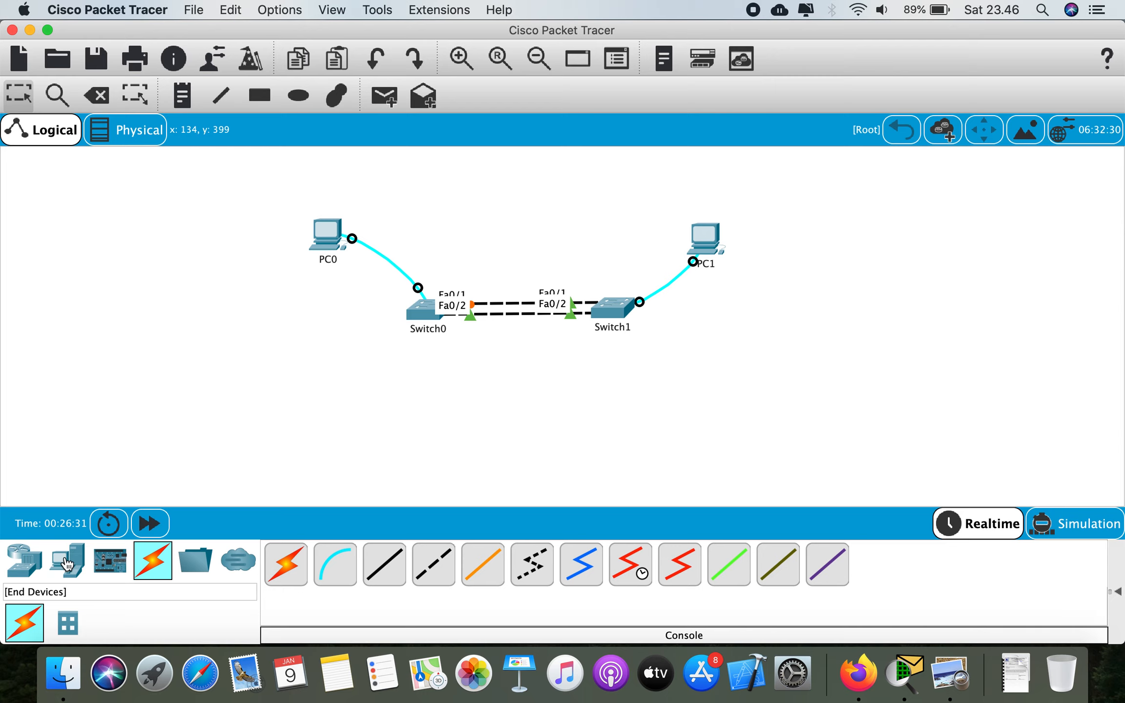
Step: Place a third switch, model 2960, below the links between Switch0 and Switch1
left_click(24, 564)
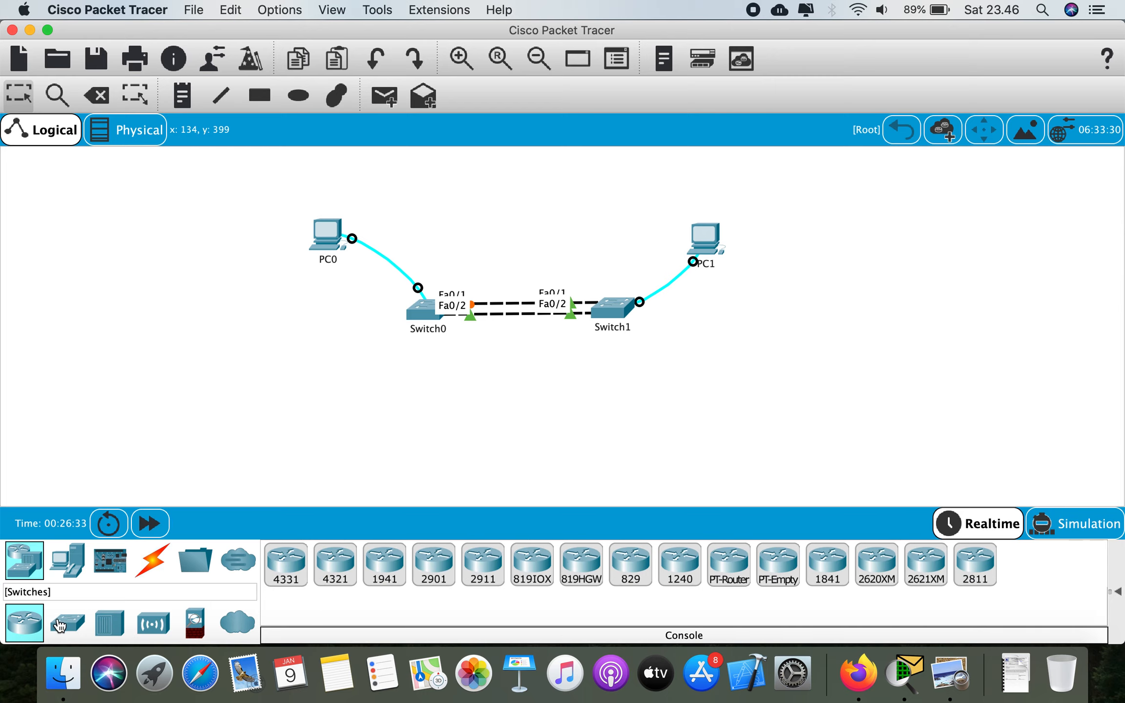
left_click(67, 623)
left_click(300, 576)
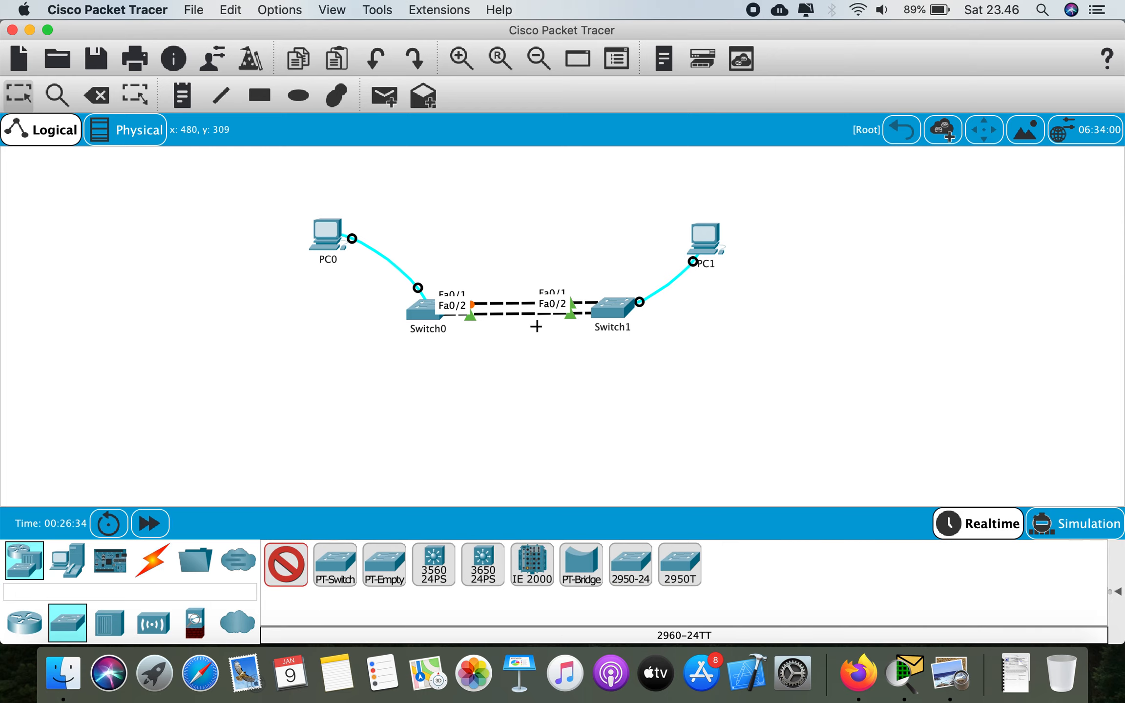
left_click(513, 385)
Step: Delete the Fa0/2 link between Switch0 and Switch1, and go back to selection mode
left_click(96, 96)
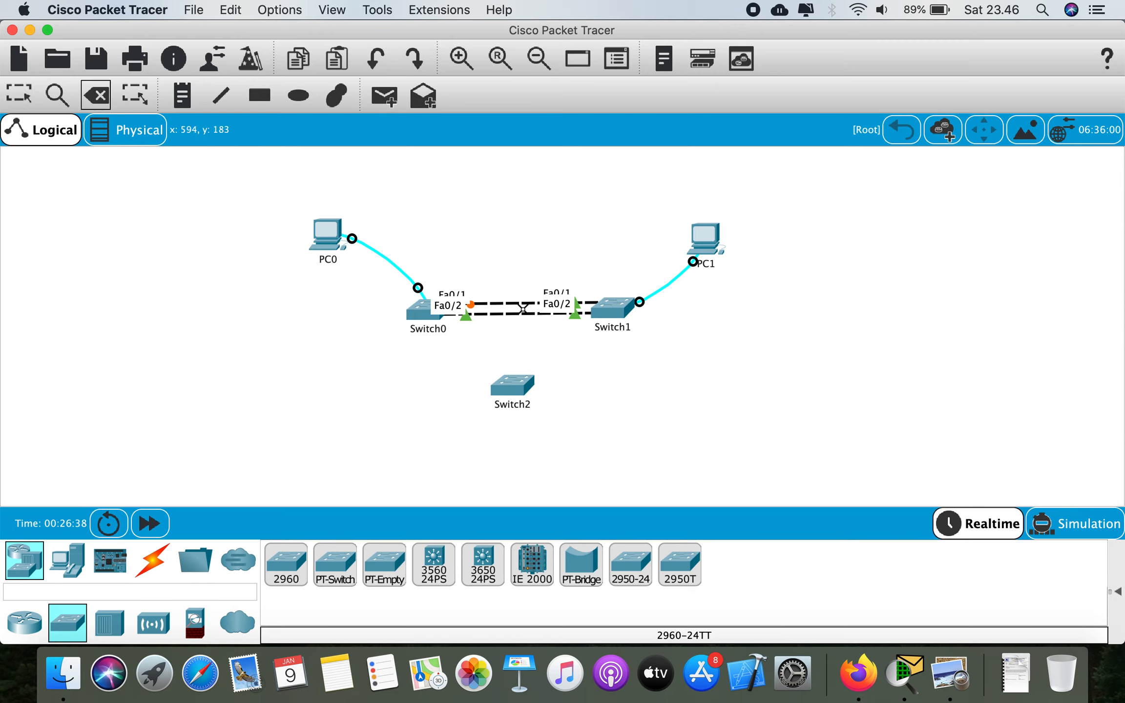
left_click(519, 311)
left_click(15, 100)
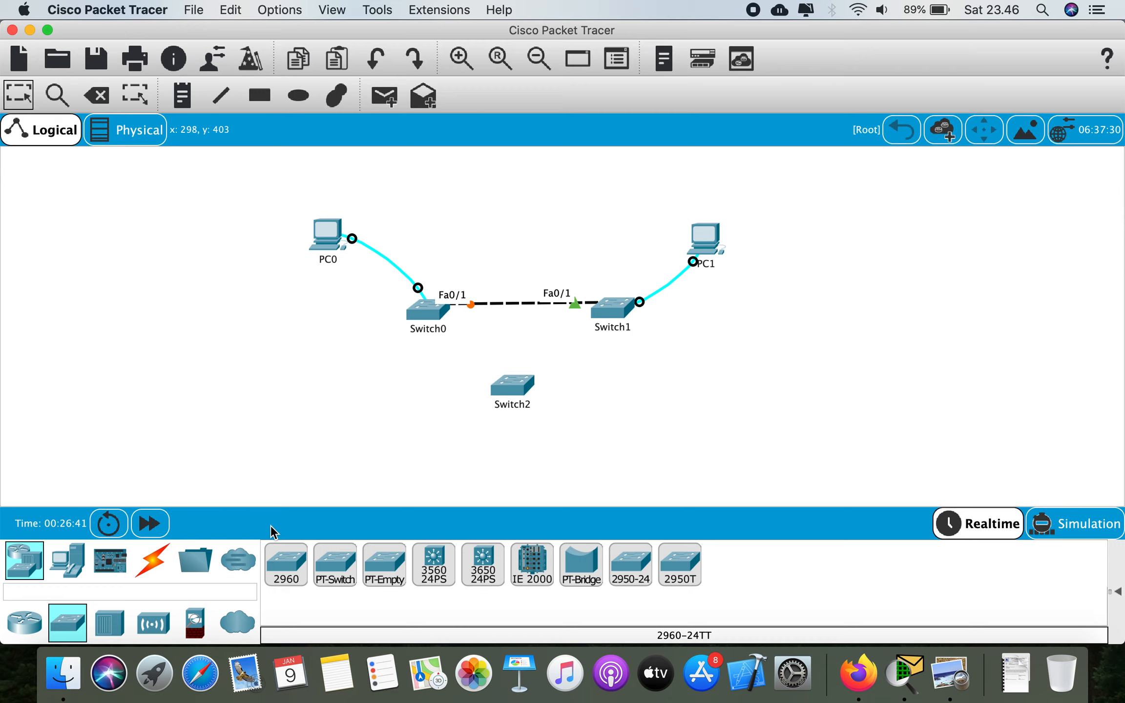
Step: Connect FastEthernet0/2 of Switch0 to FastEthernet0/1 of Switch2 with a copper cross-over cable
left_click(153, 560)
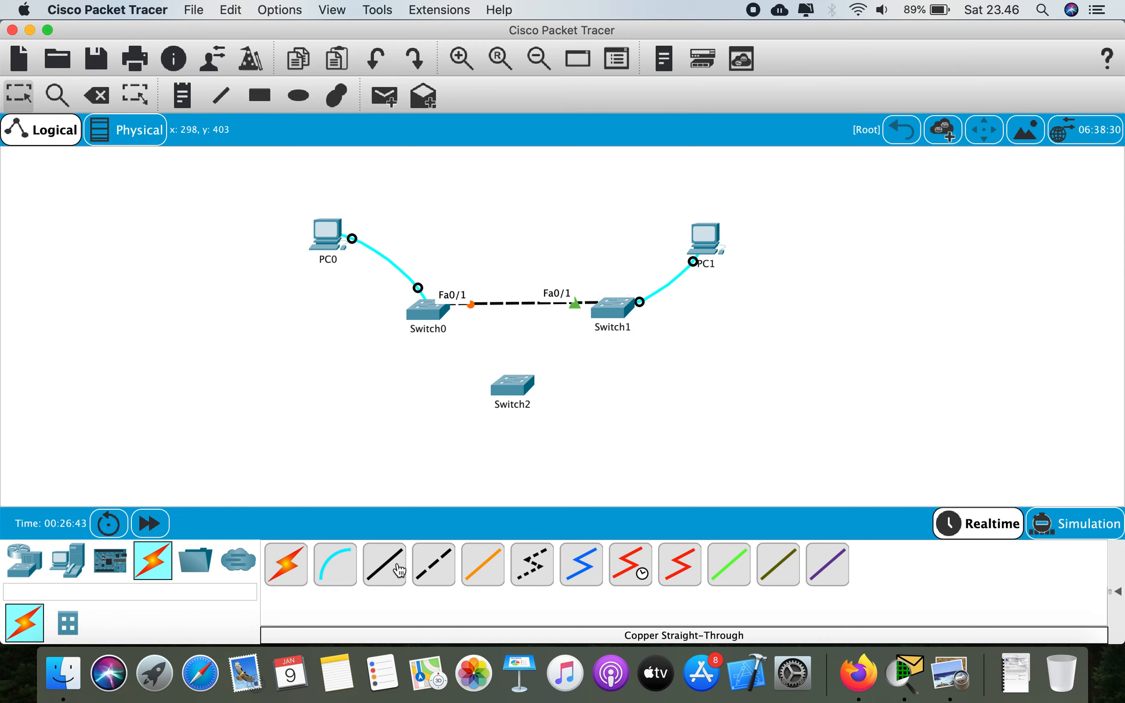
left_click(433, 563)
left_click(430, 311)
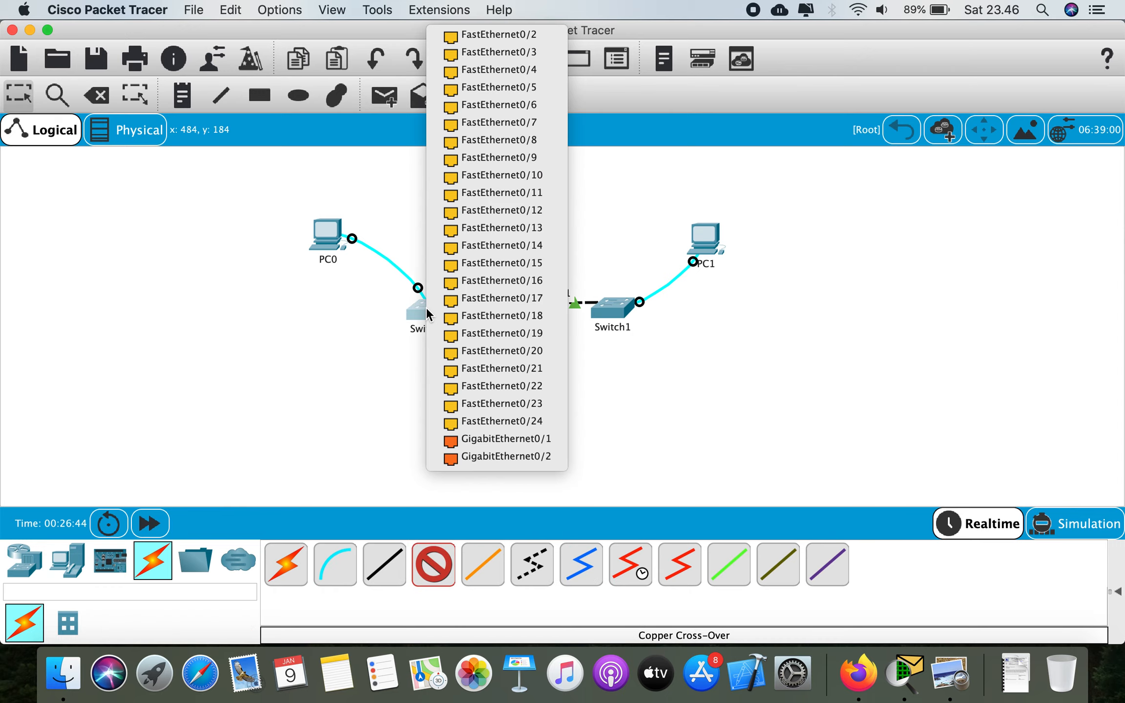
left_click(535, 36)
left_click(512, 385)
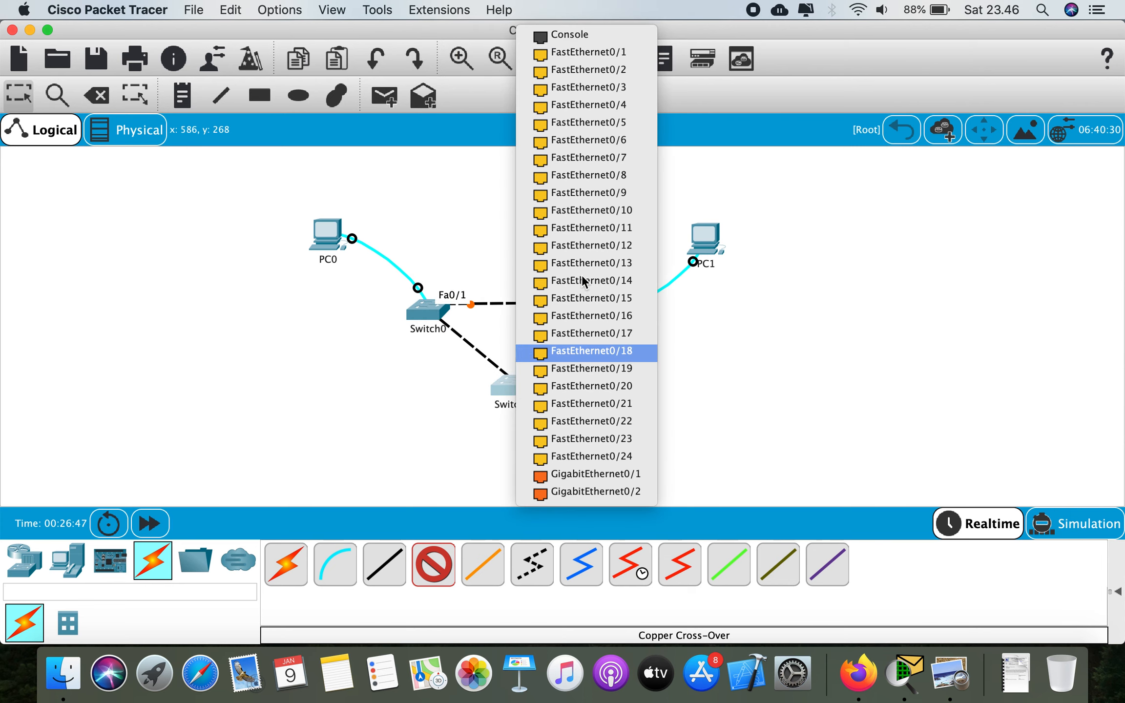
left_click(576, 51)
Step: Connect FastEthernet0/2 of Switch2 to FastEthernet0/2 of Switch1 with a copper cross-over cable
left_click(433, 564)
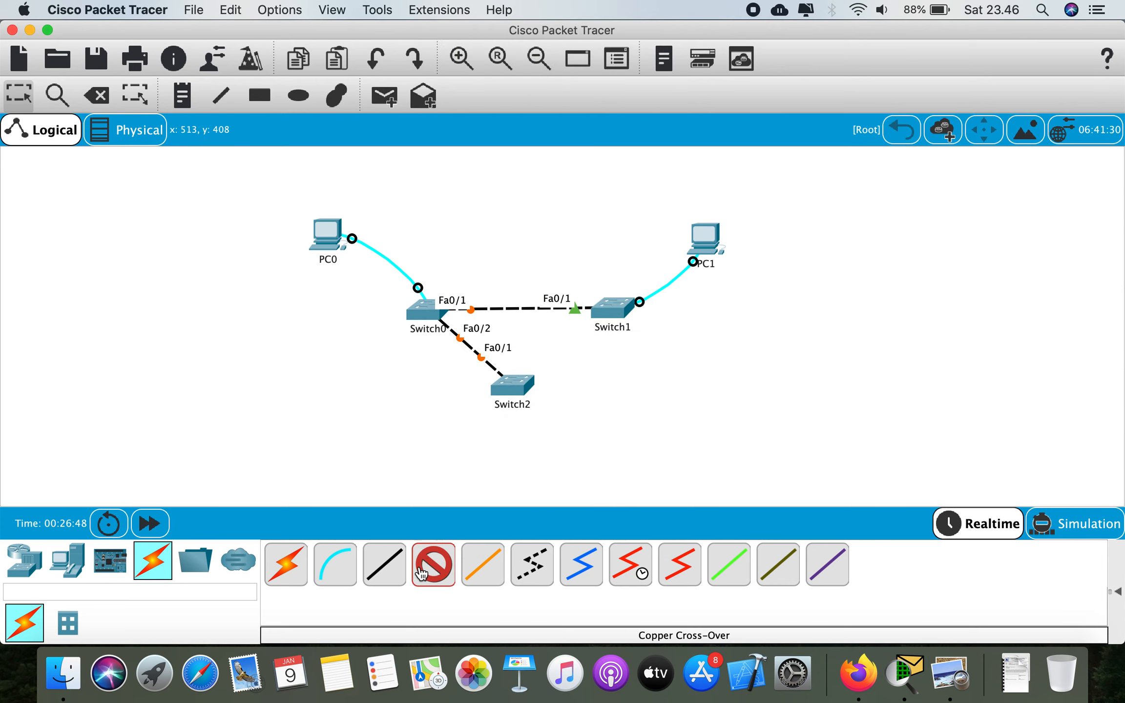
left_click(508, 385)
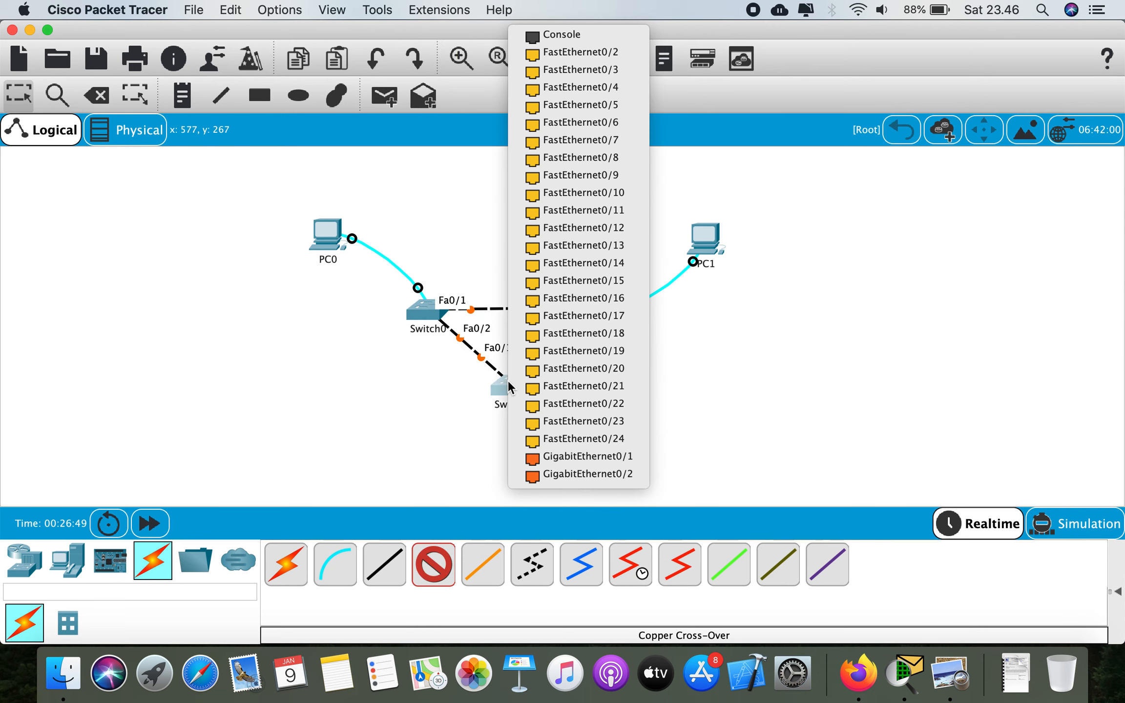
left_click(610, 52)
left_click(620, 310)
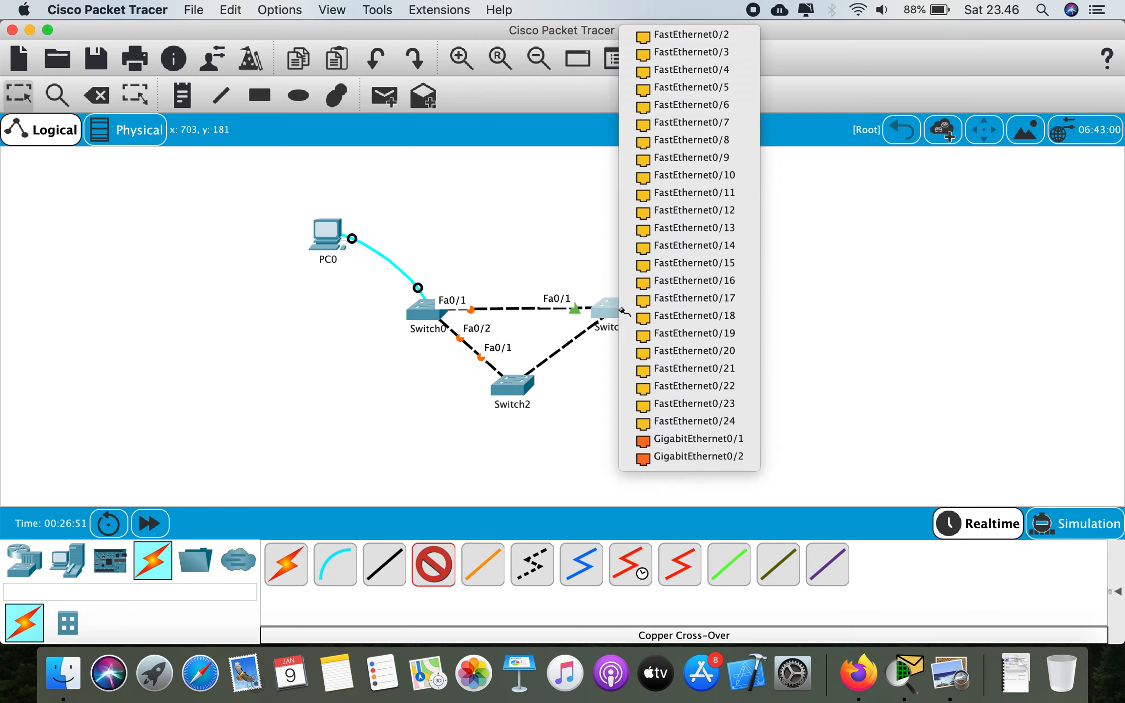
left_click(709, 37)
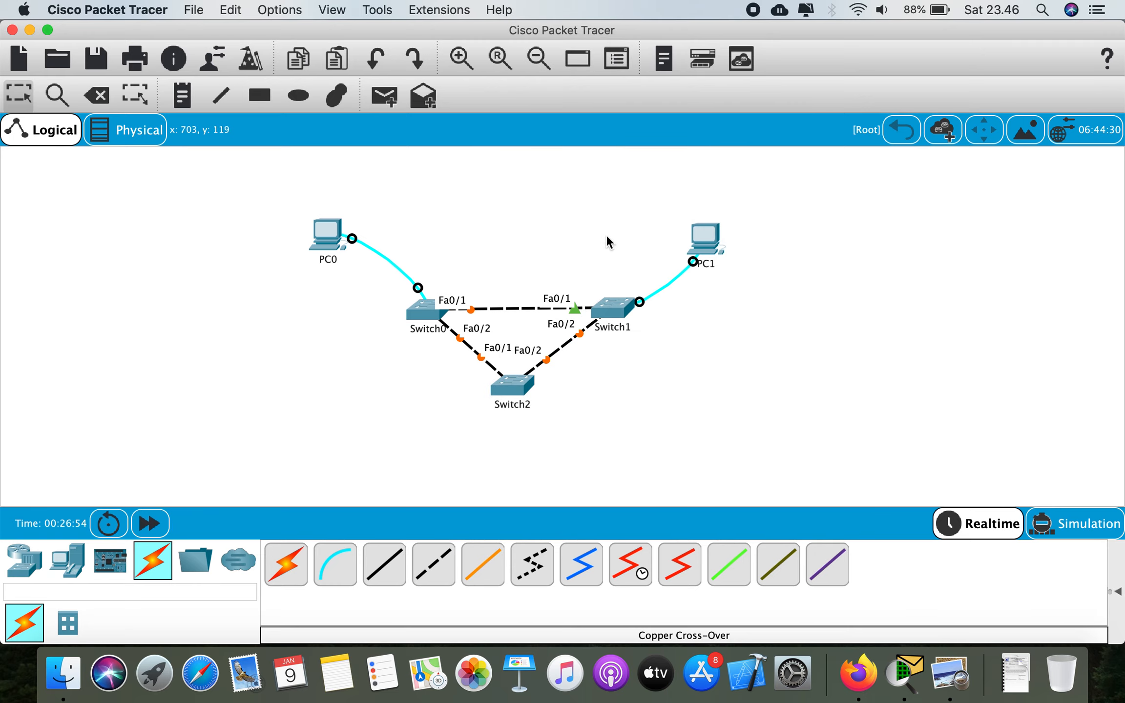
Step: Spread out the topology by moving PC1 slightly up and Switch2 slightly down
left_click_drag(710, 225, 710, 200)
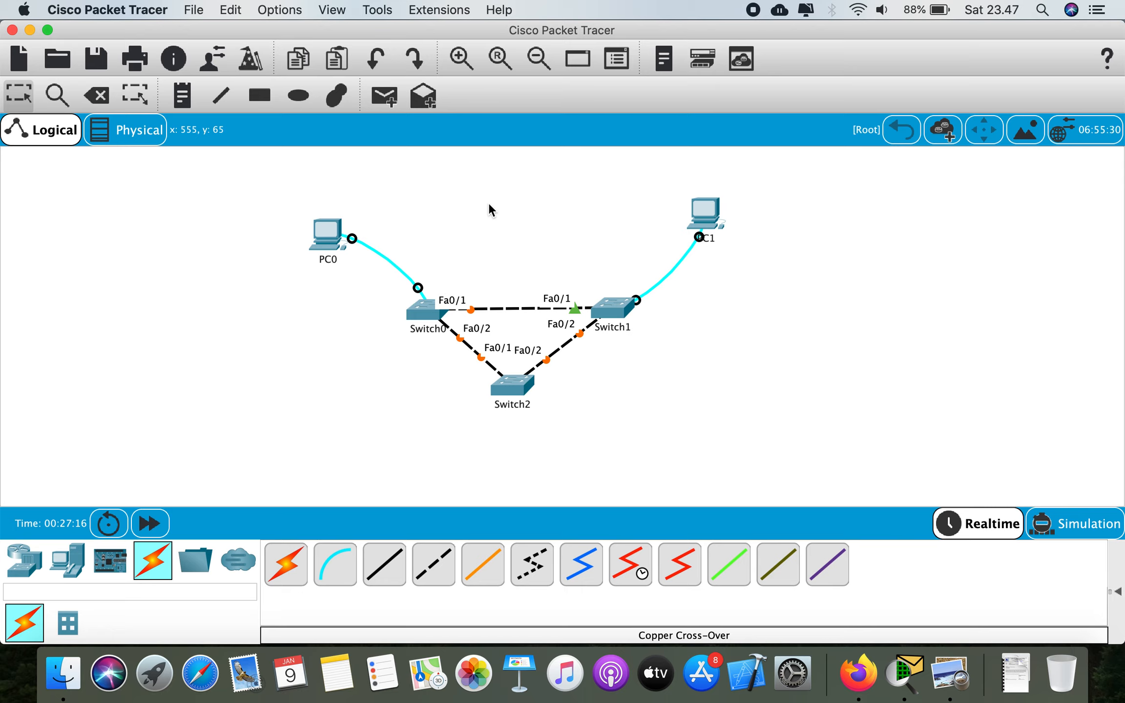
left_click_drag(518, 389, 525, 419)
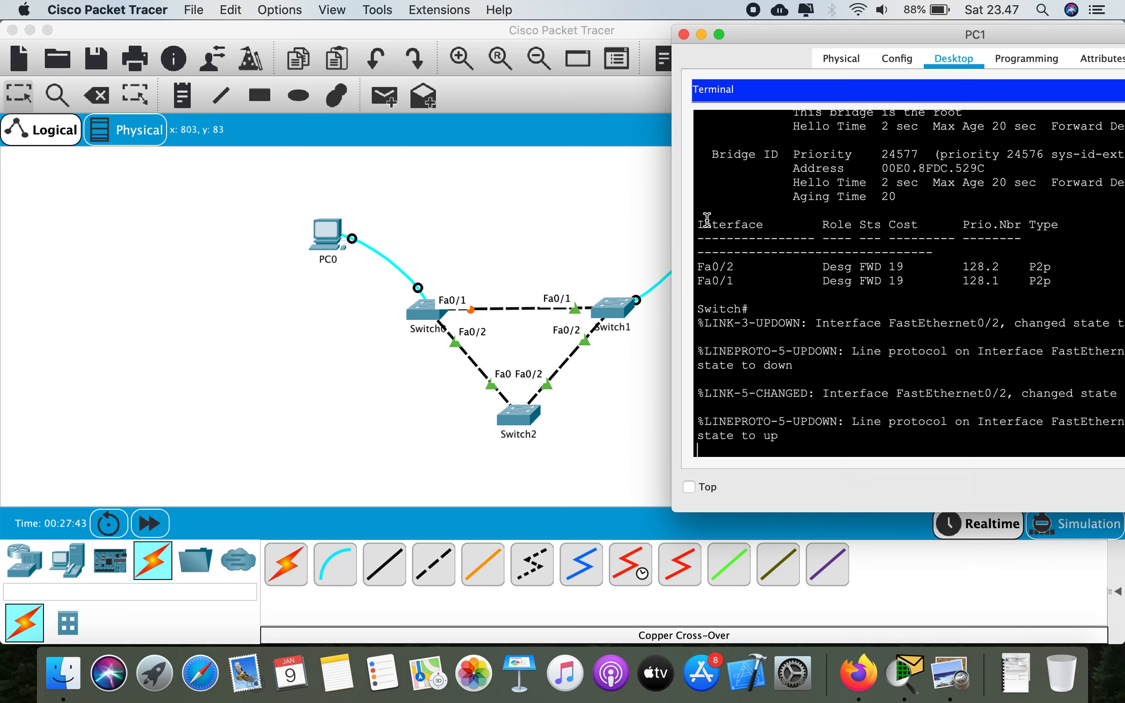
Step: Run show spanning-tree on Switch1 from PC1's terminal and check which bridge is the root
left_click(705, 219)
key("Return")
key("Return")
type("sho")
key("Tab")
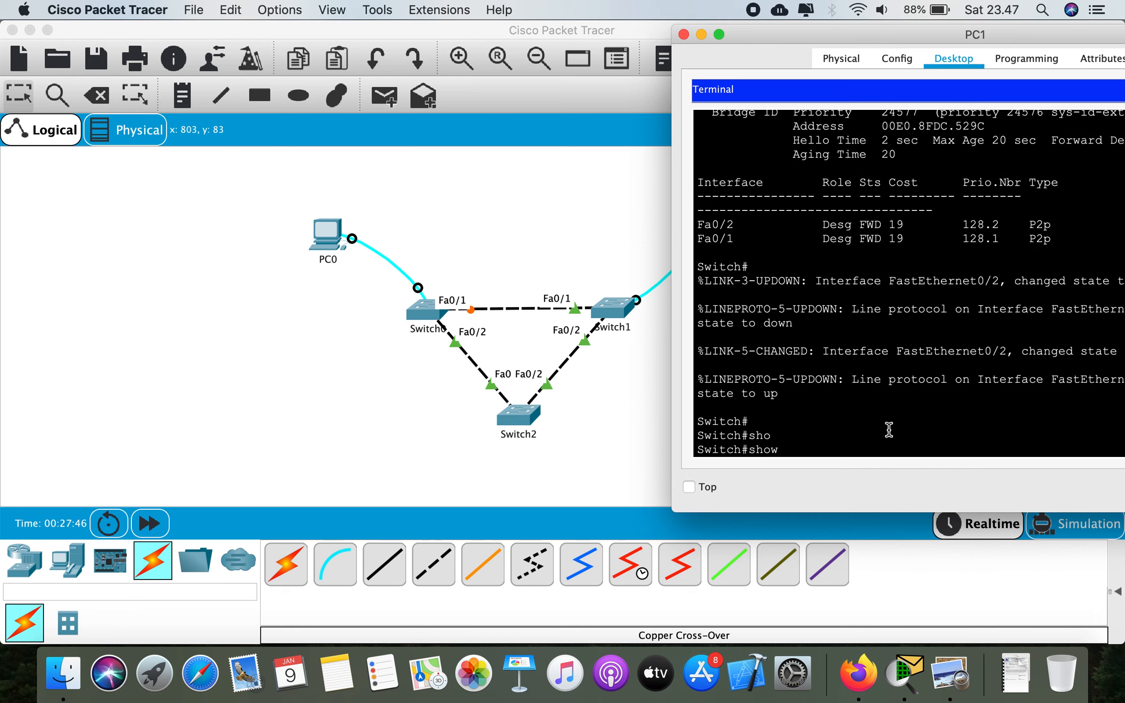
type("spa")
key("Tab")
key("Return")
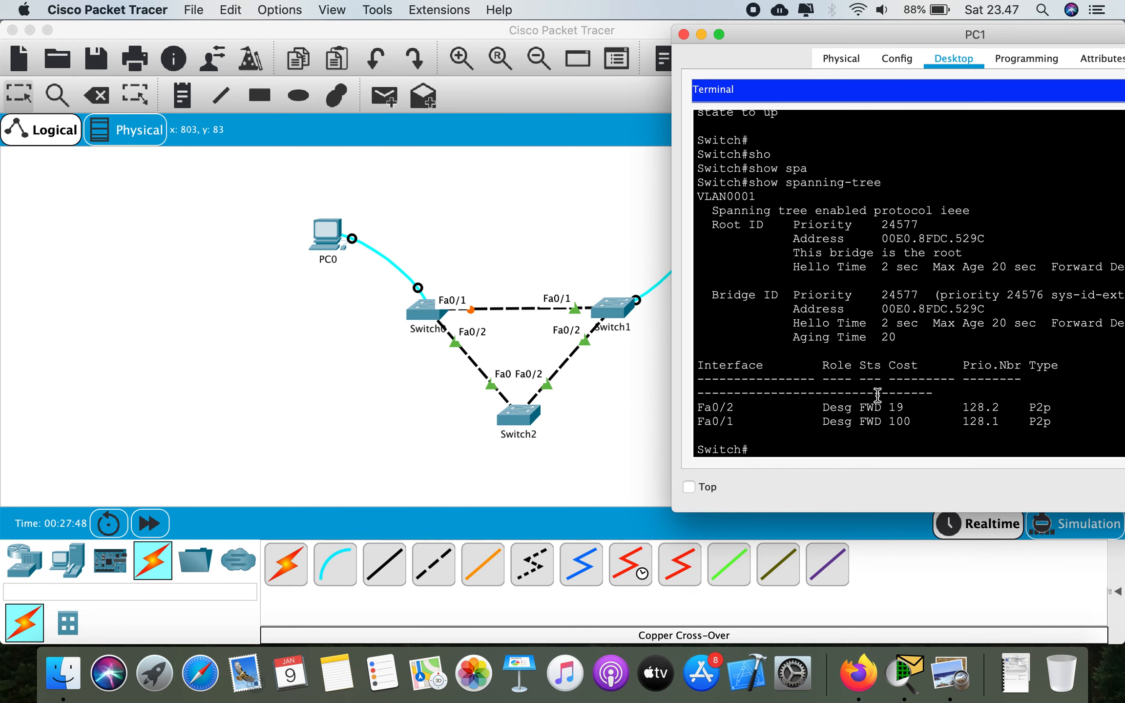
left_click_drag(843, 258, 962, 253)
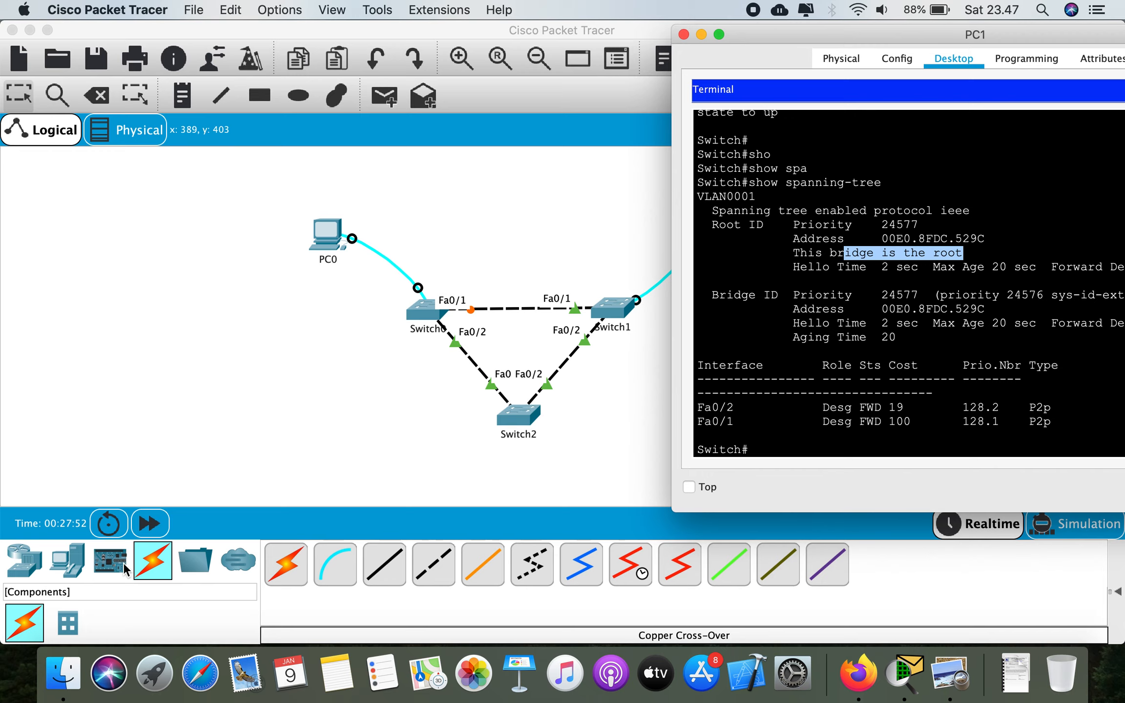
Step: Add a PC beside Switch2 and link the switch's Console port to the PC's RS 232 port with a console cable
left_click(61, 568)
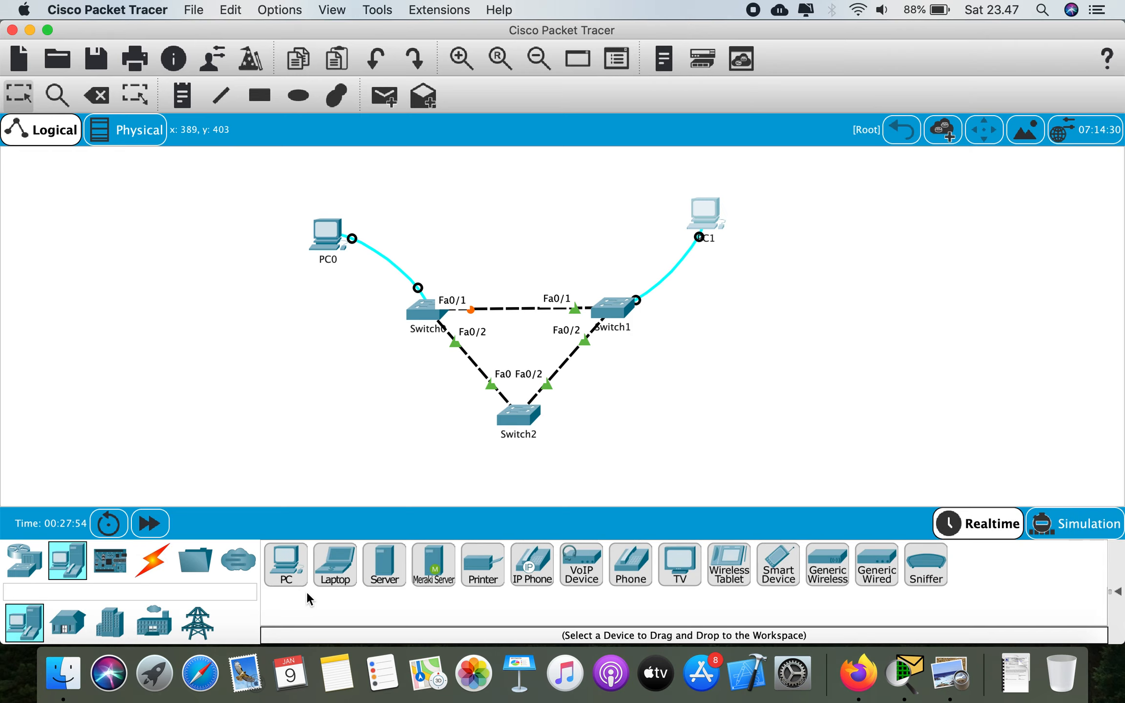
left_click_drag(286, 571, 588, 449)
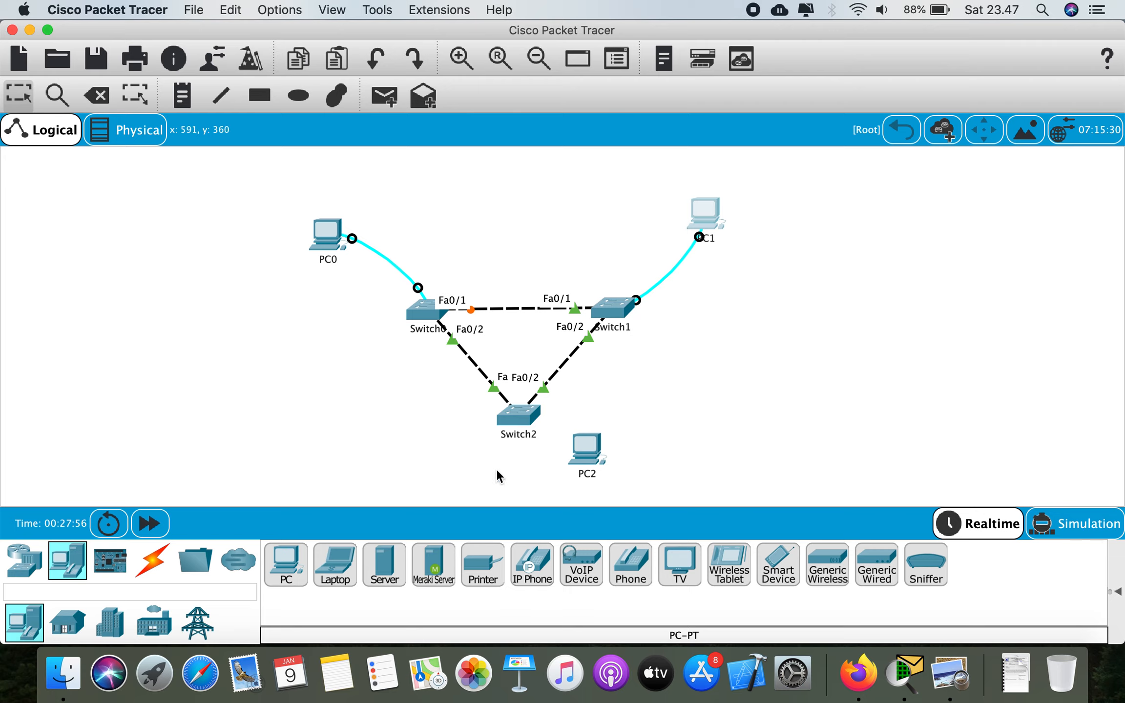
left_click(152, 560)
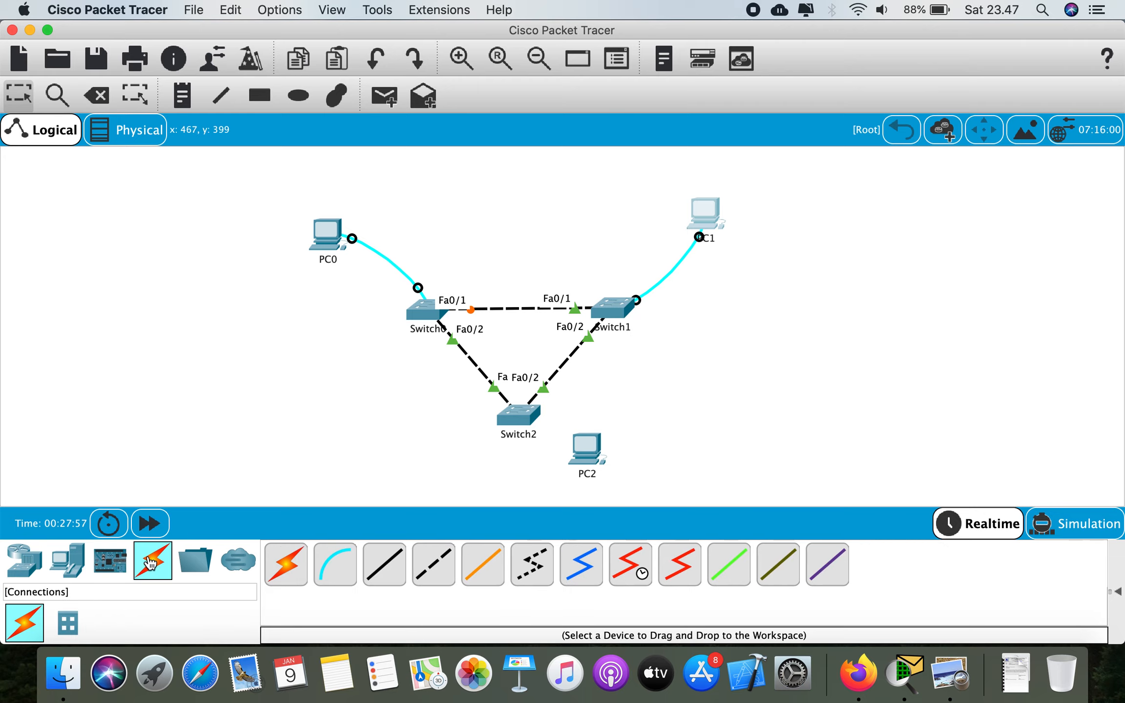
left_click(336, 566)
left_click(537, 417)
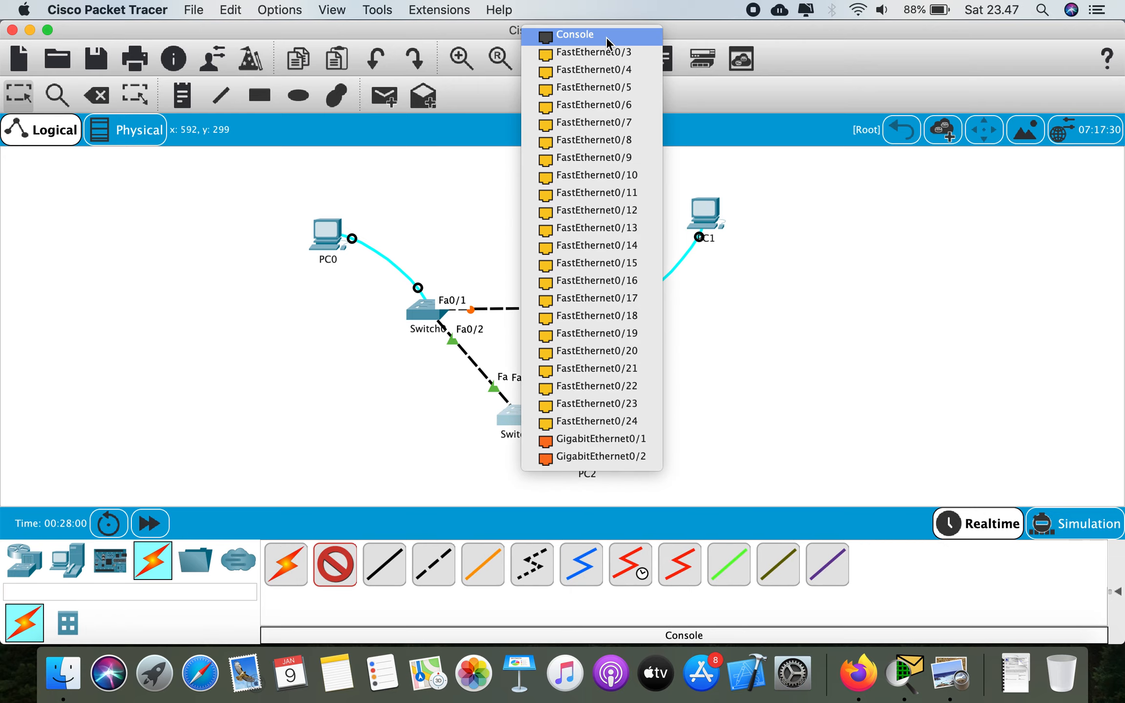
left_click(576, 35)
left_click(584, 446)
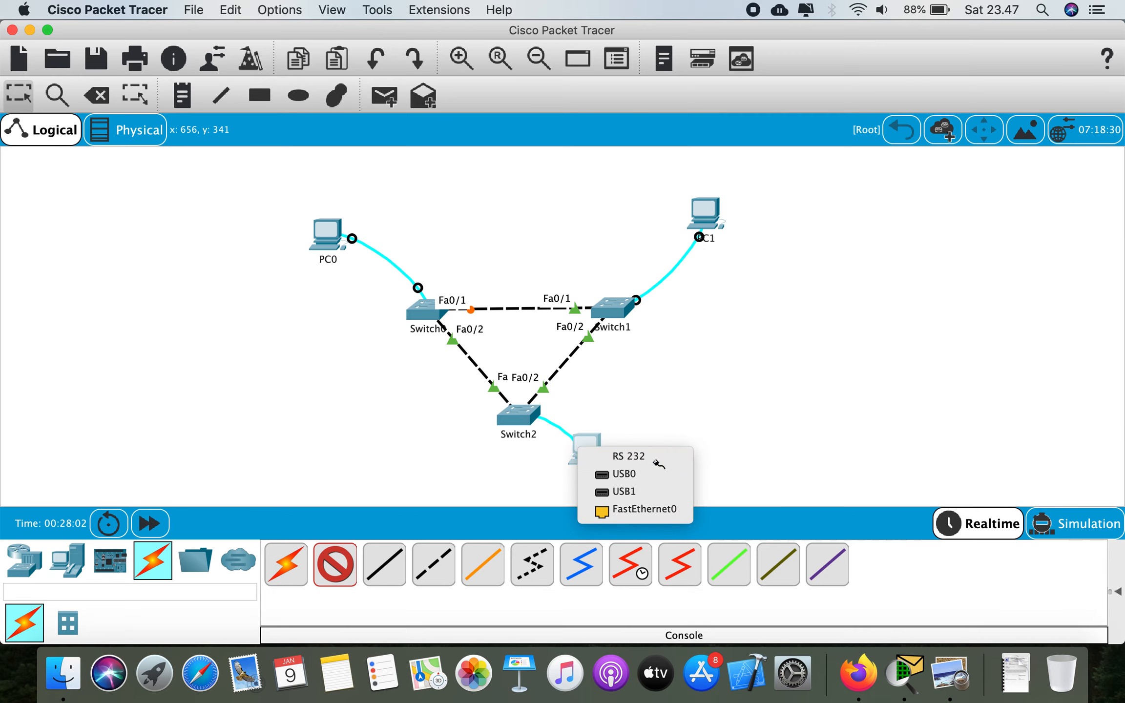
left_click(588, 459)
Step: Start a terminal session on PC2 with the default settings and enter privileged mode on Switch2 with enable
left_click(588, 459)
left_click(542, 114)
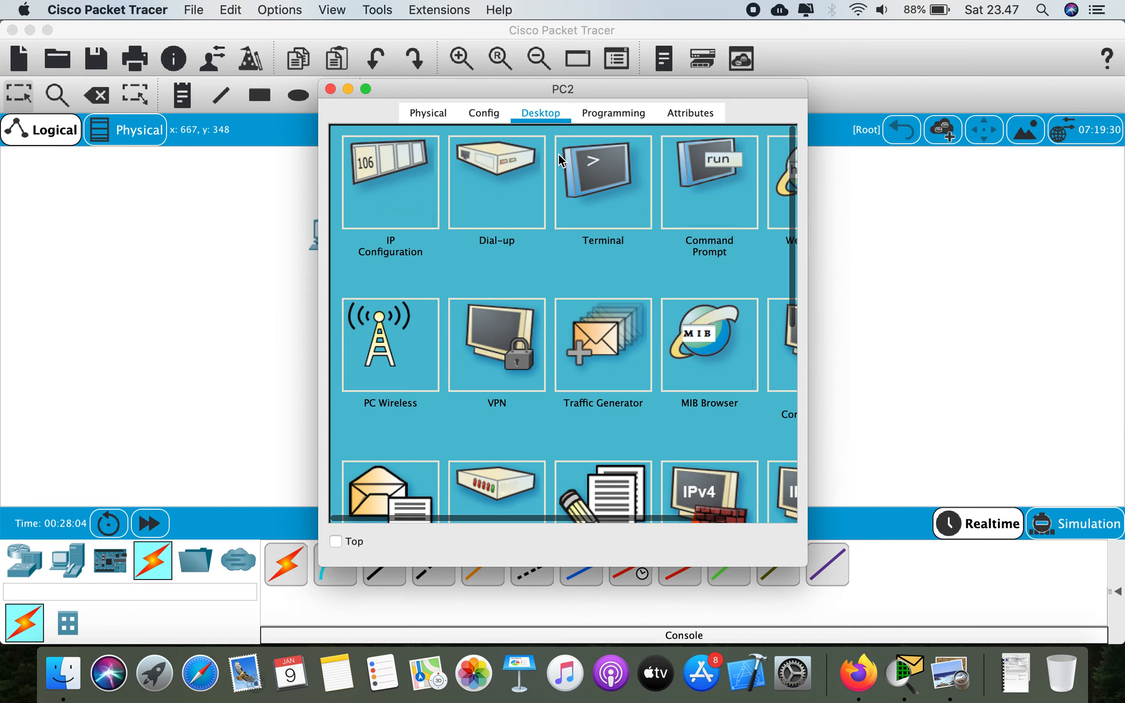
left_click(626, 202)
left_click(744, 340)
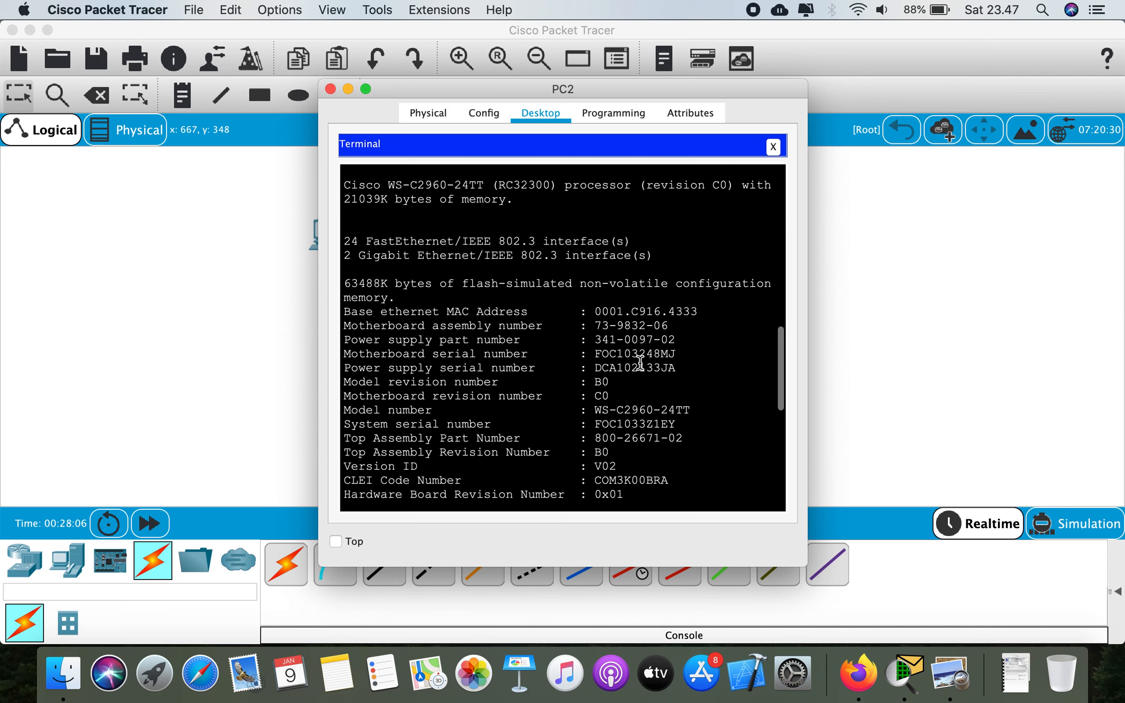
key("Return")
type("ena")
key("Tab")
key("Return")
Step: Run show spanning-tree on Switch2
type("sho")
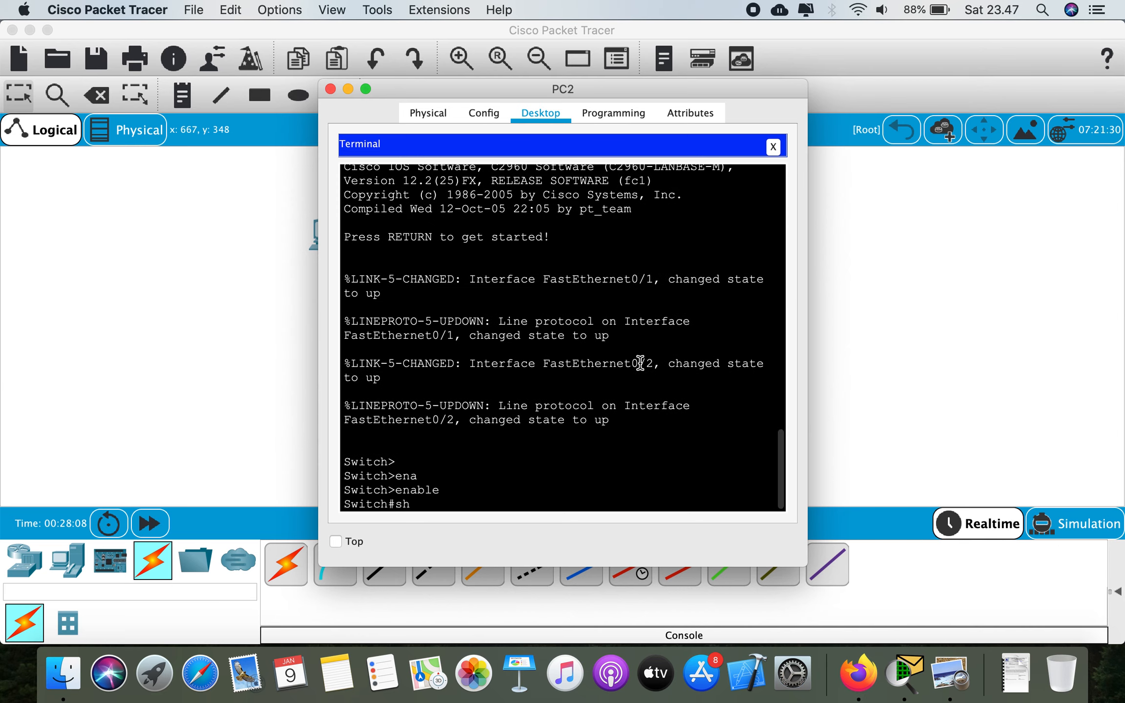
key("Tab")
type("sp")
key("Tab")
key("Tab")
key("Return")
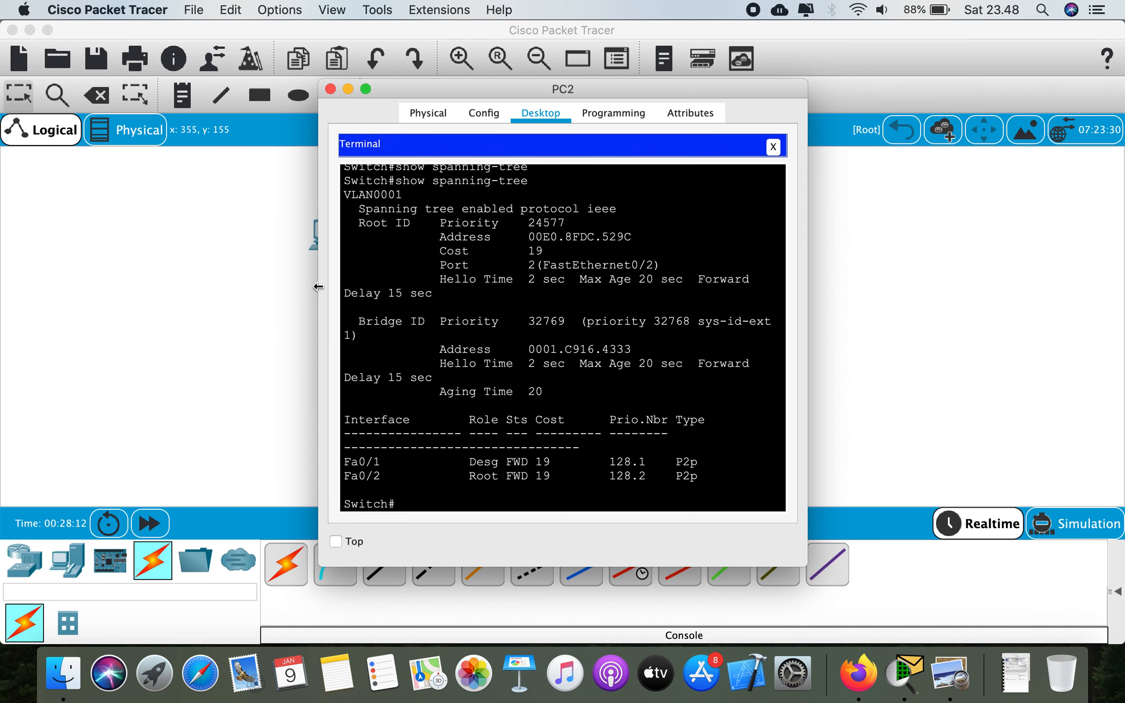
Step: Widen PC2's terminal window and set it beside the topology to compare Switch2's root port and Fa0/1 role, then return to the workspace
left_click_drag(318, 290, 105, 289)
left_click_drag(263, 318, 428, 320)
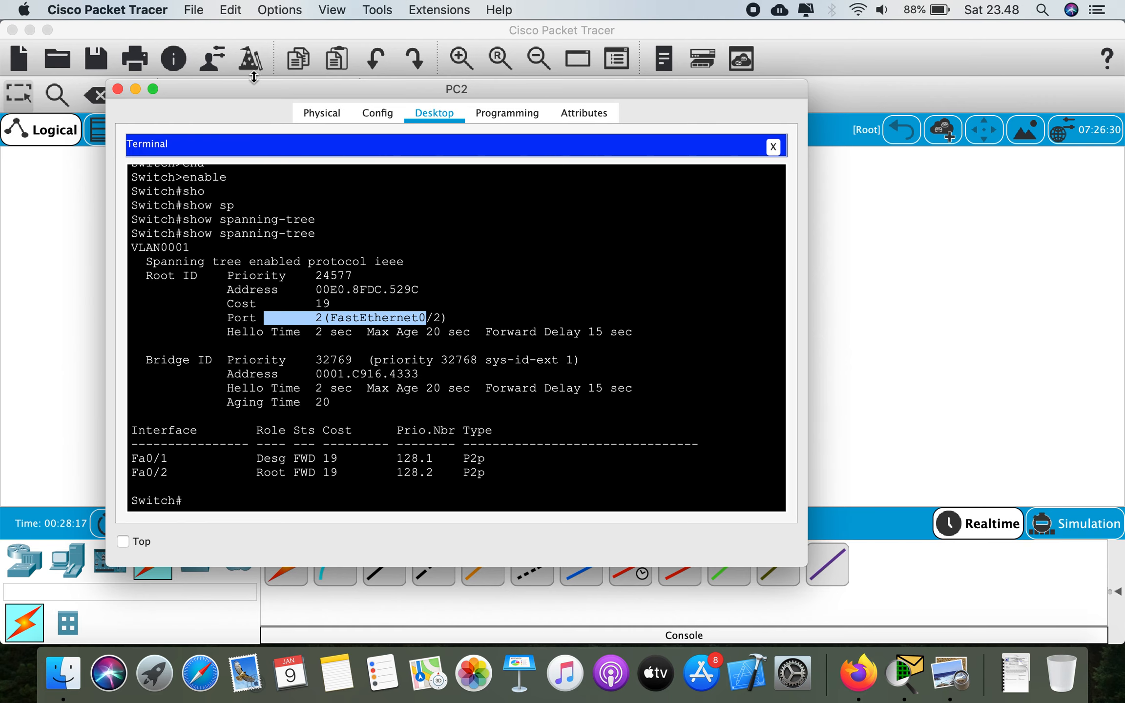
left_click_drag(253, 85, 843, 57)
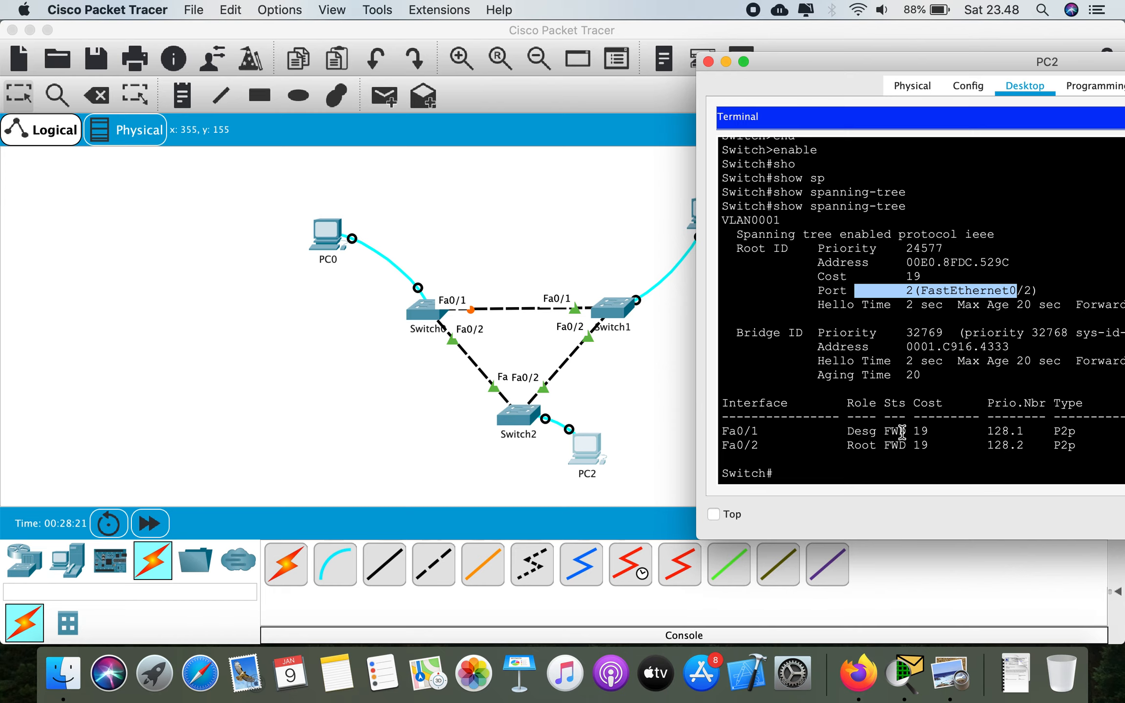
left_click_drag(862, 430, 881, 430)
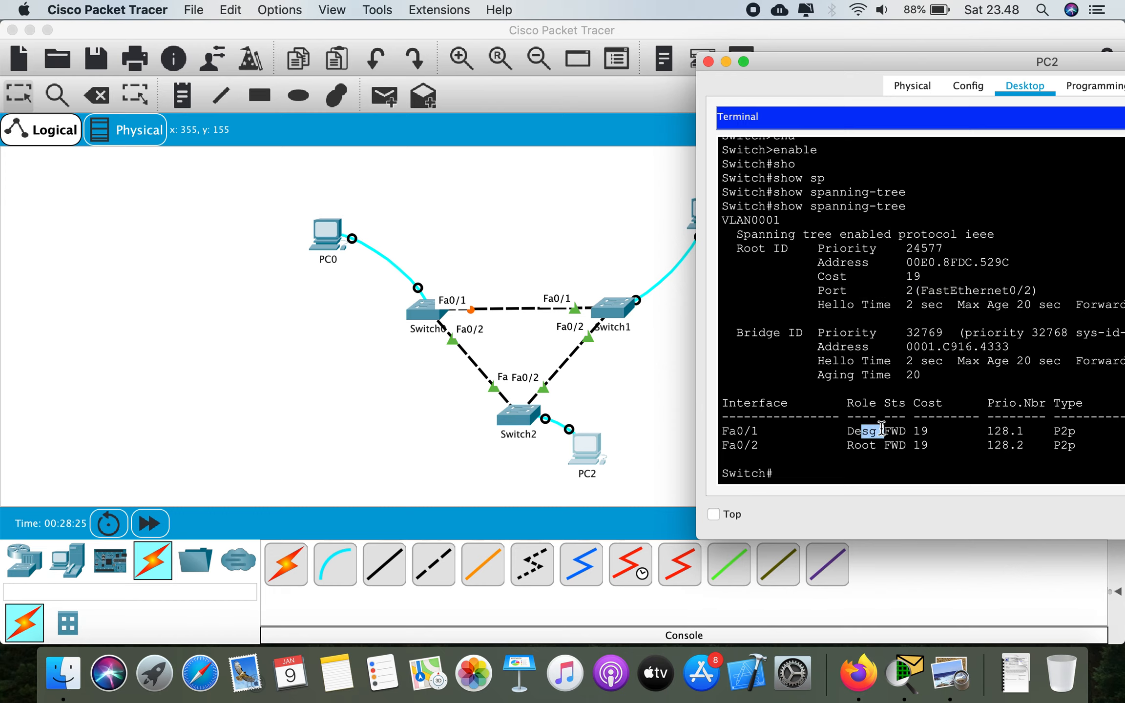
left_click(542, 235)
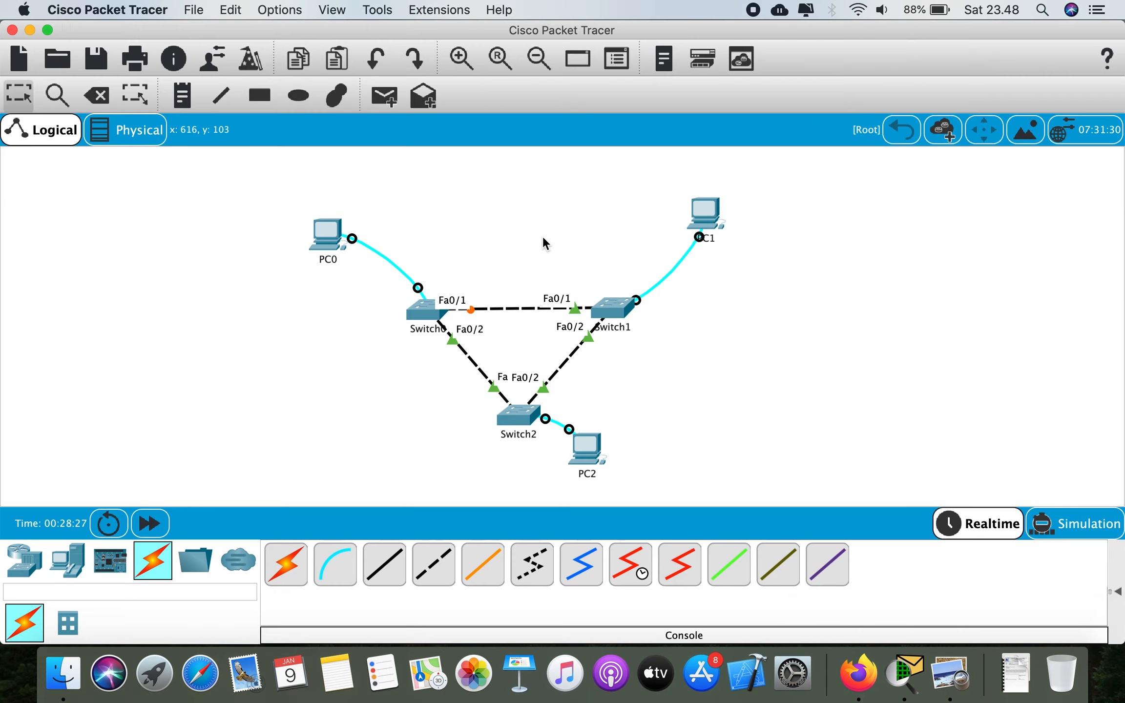
key("super+Tab")
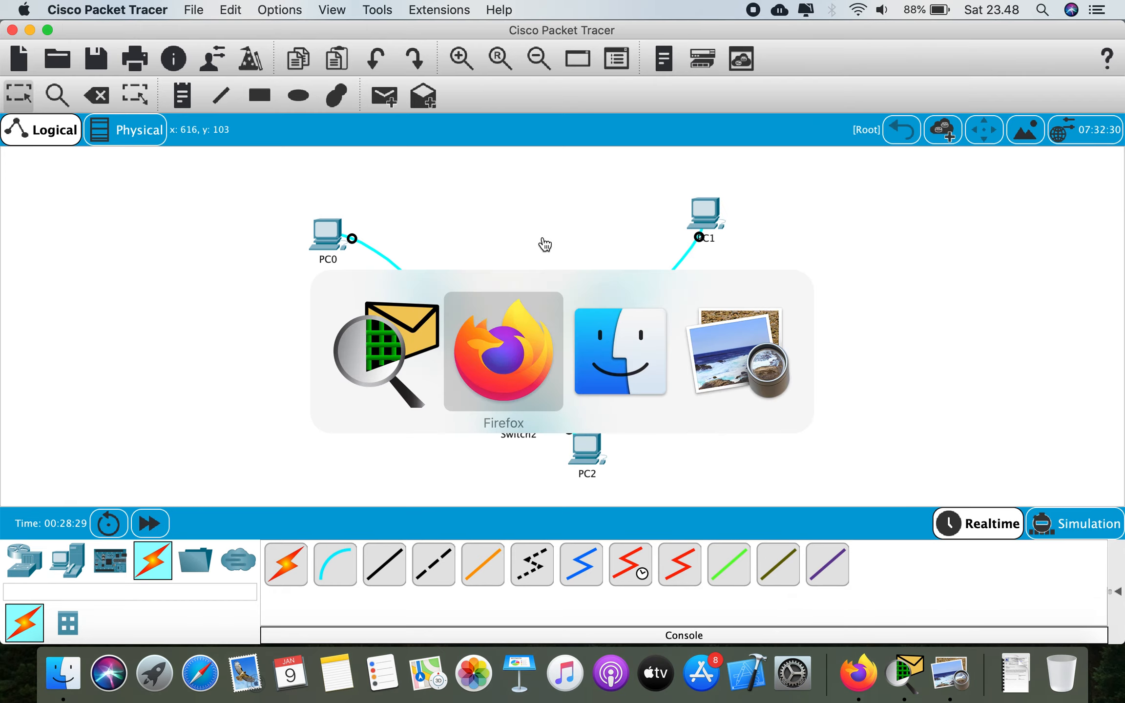
key("super+Tab")
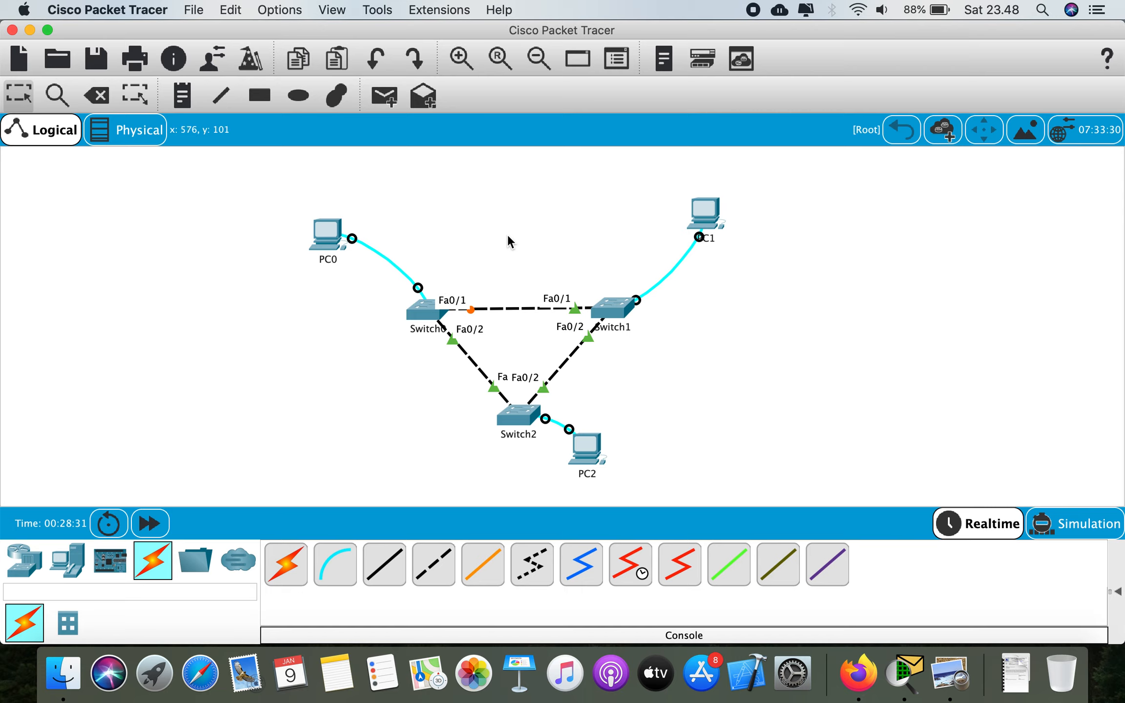